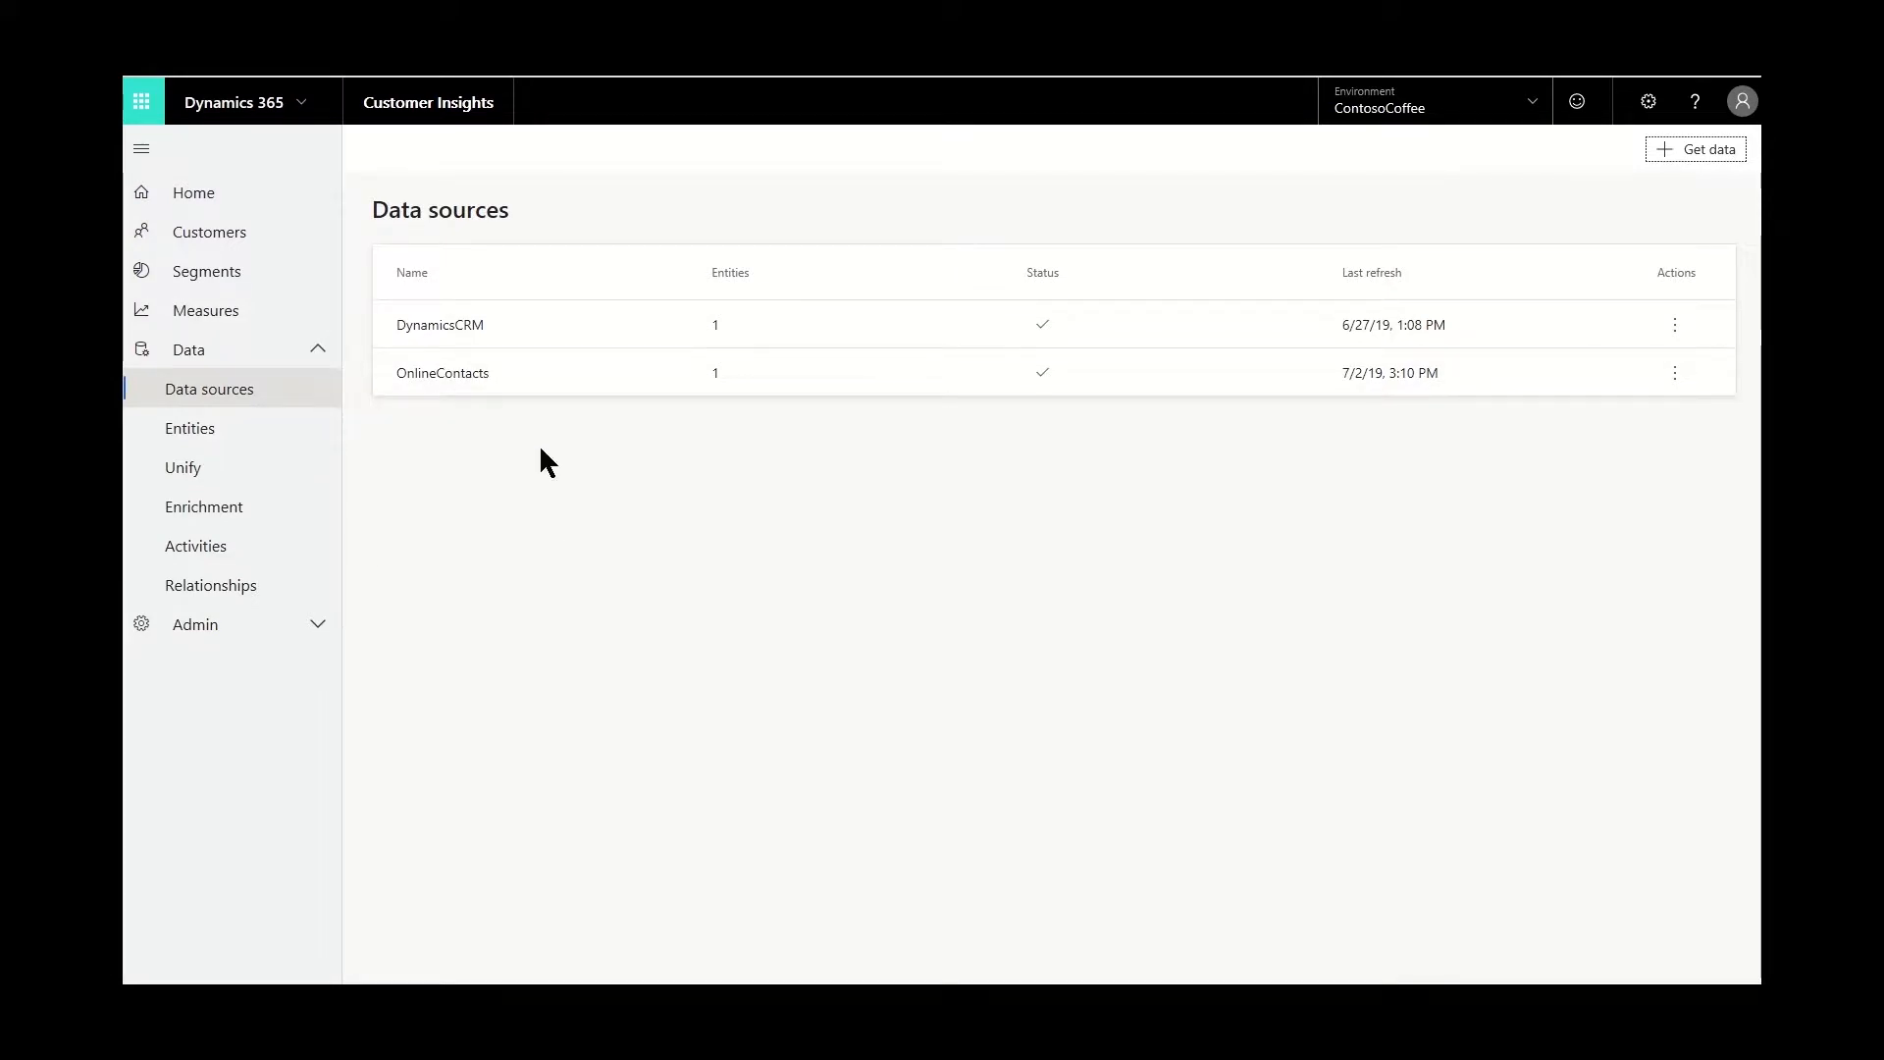
{"action": "left_click", "coordinate": [471, 385]}
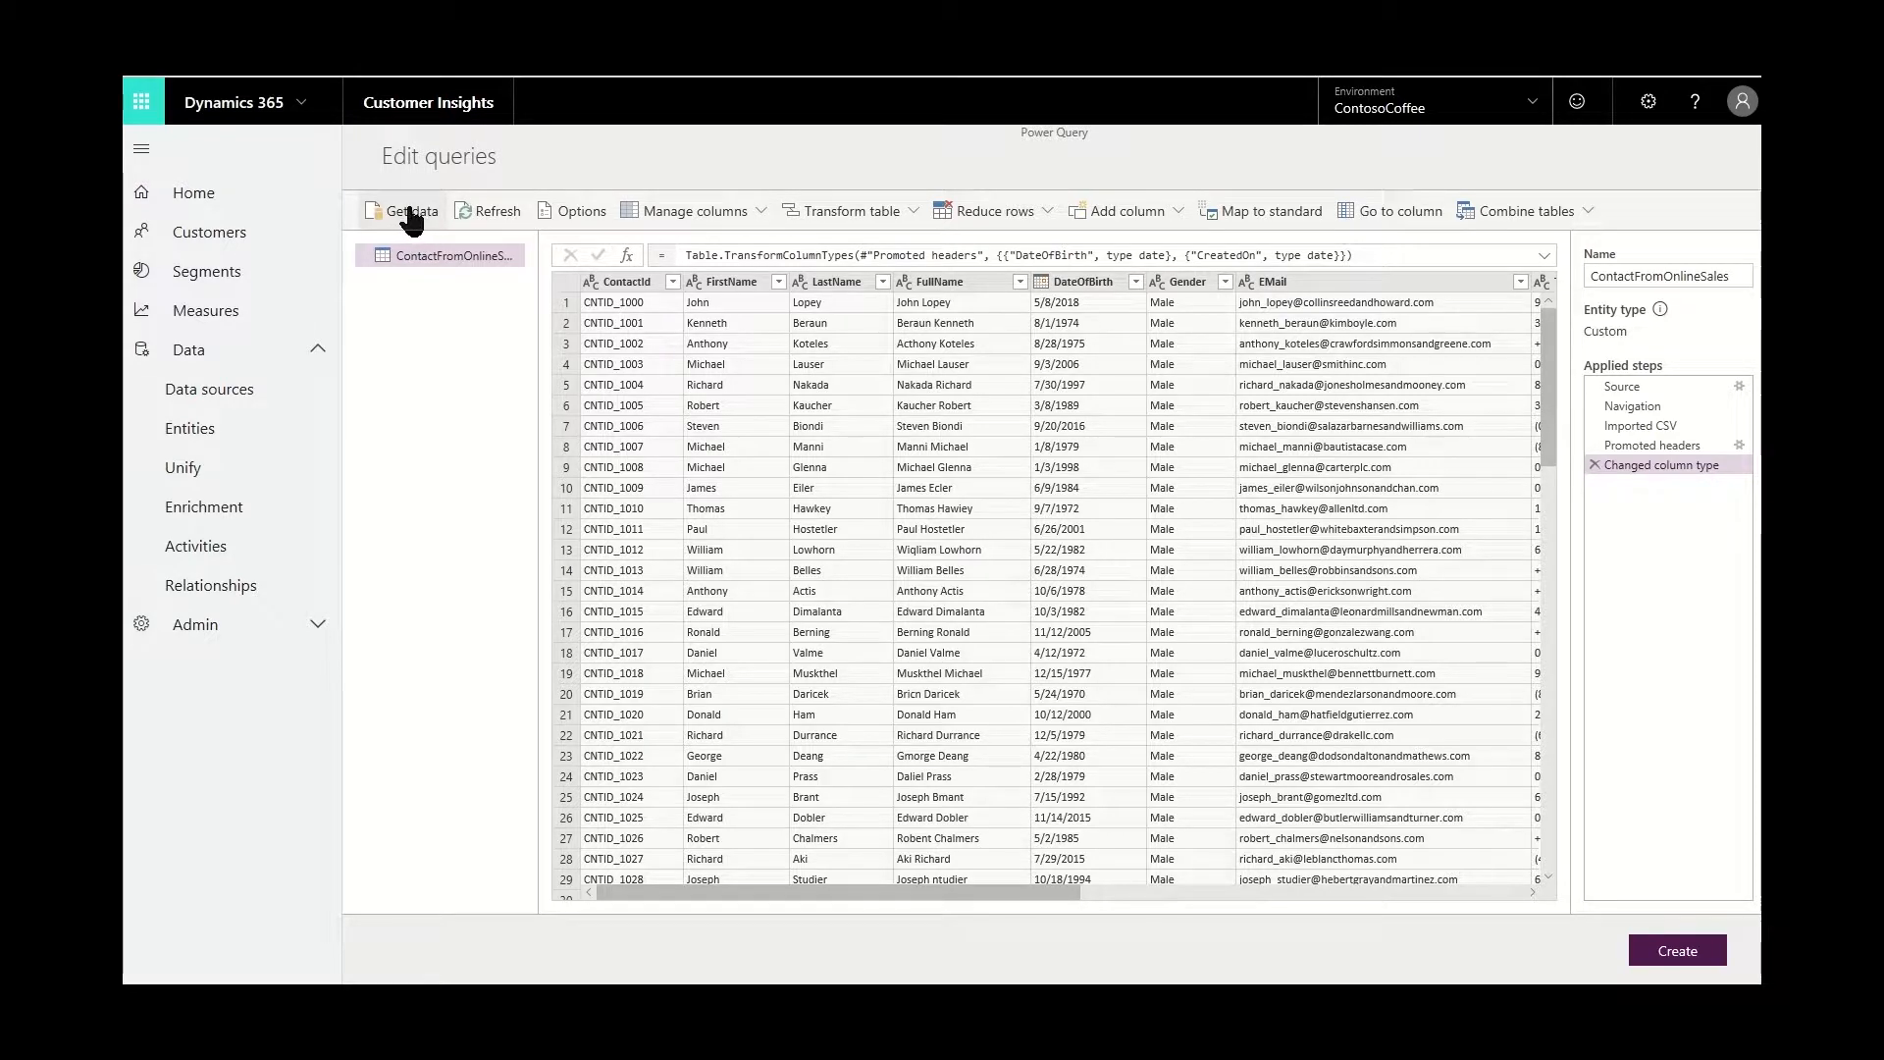
{"action": "left_click", "coordinate": [406, 214]}
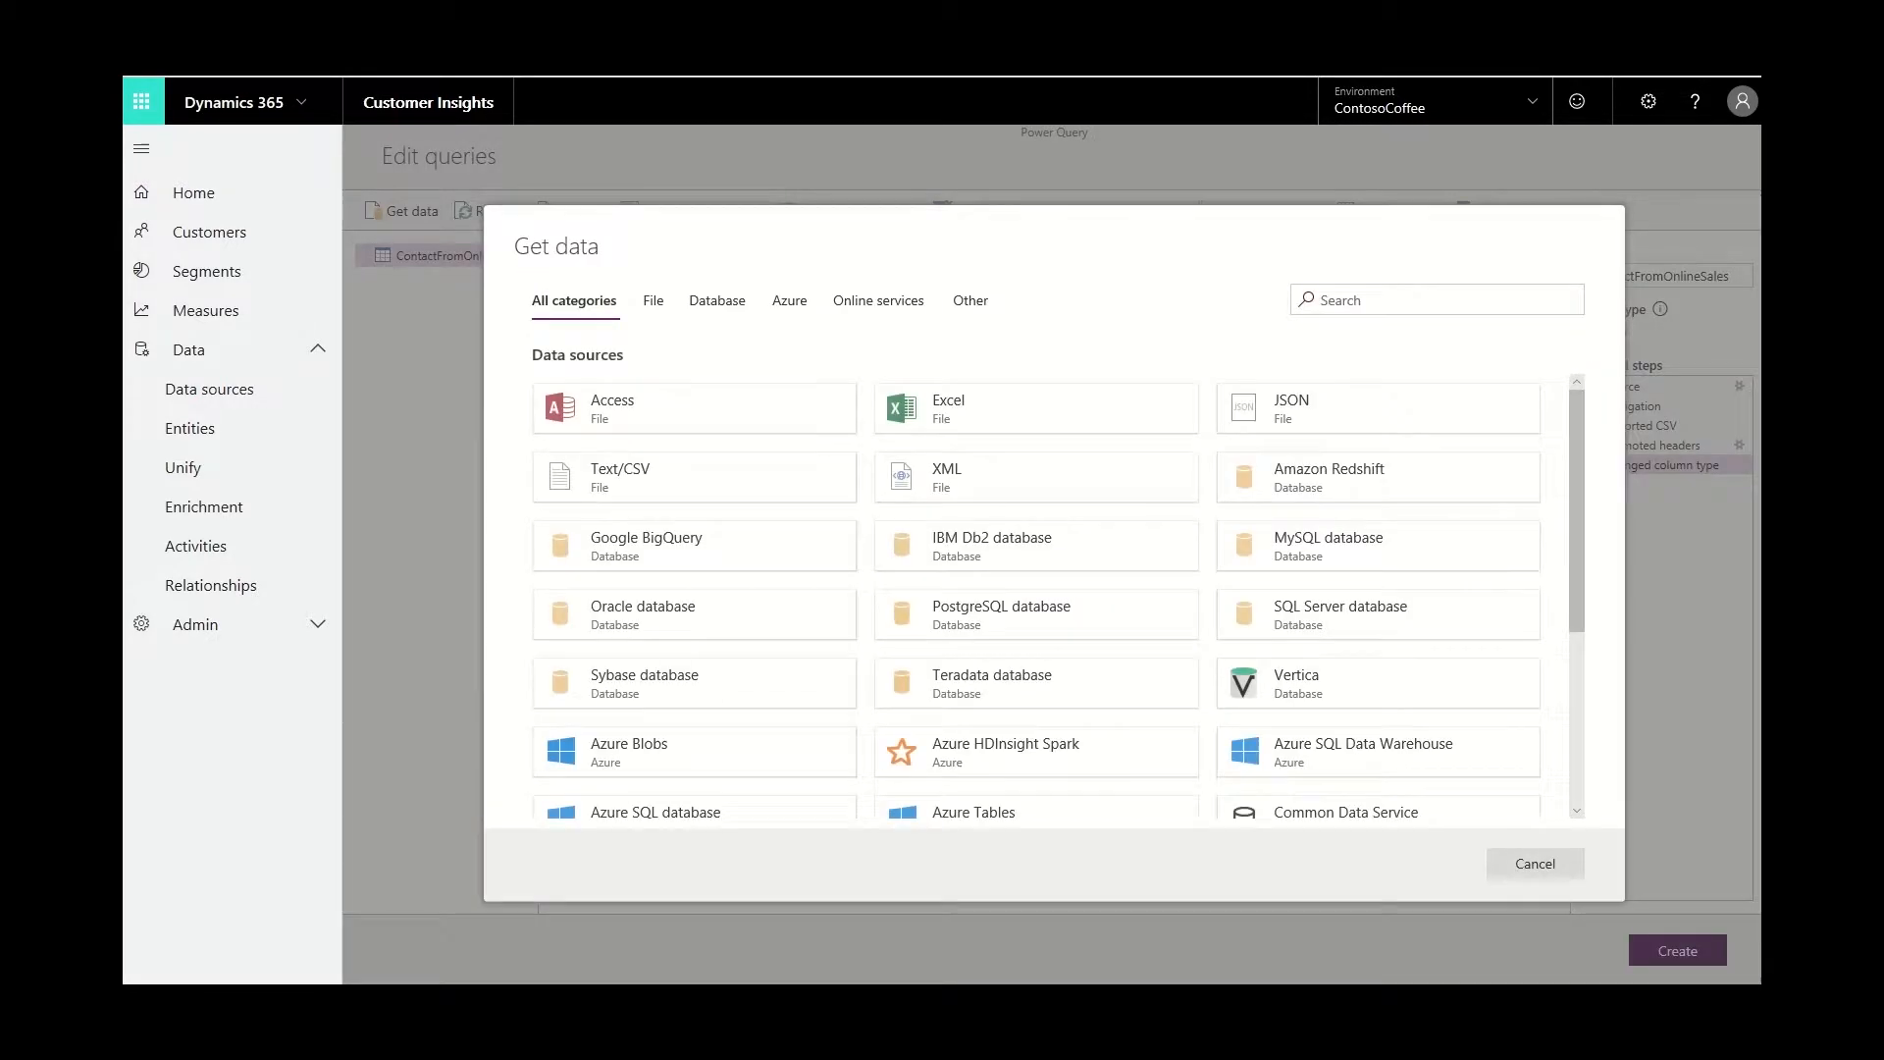
{"action": "left_click", "coordinate": [693, 750]}
{"action": "left_click", "coordinate": [925, 345]}
{"action": "key", "text": "ctrl+v"}
Step: Set the Azure Blobs connection's authentication kind to Account key, enter the account key and connect
{"action": "left_click", "coordinate": [883, 524]}
{"action": "left_click", "coordinate": [825, 584]}
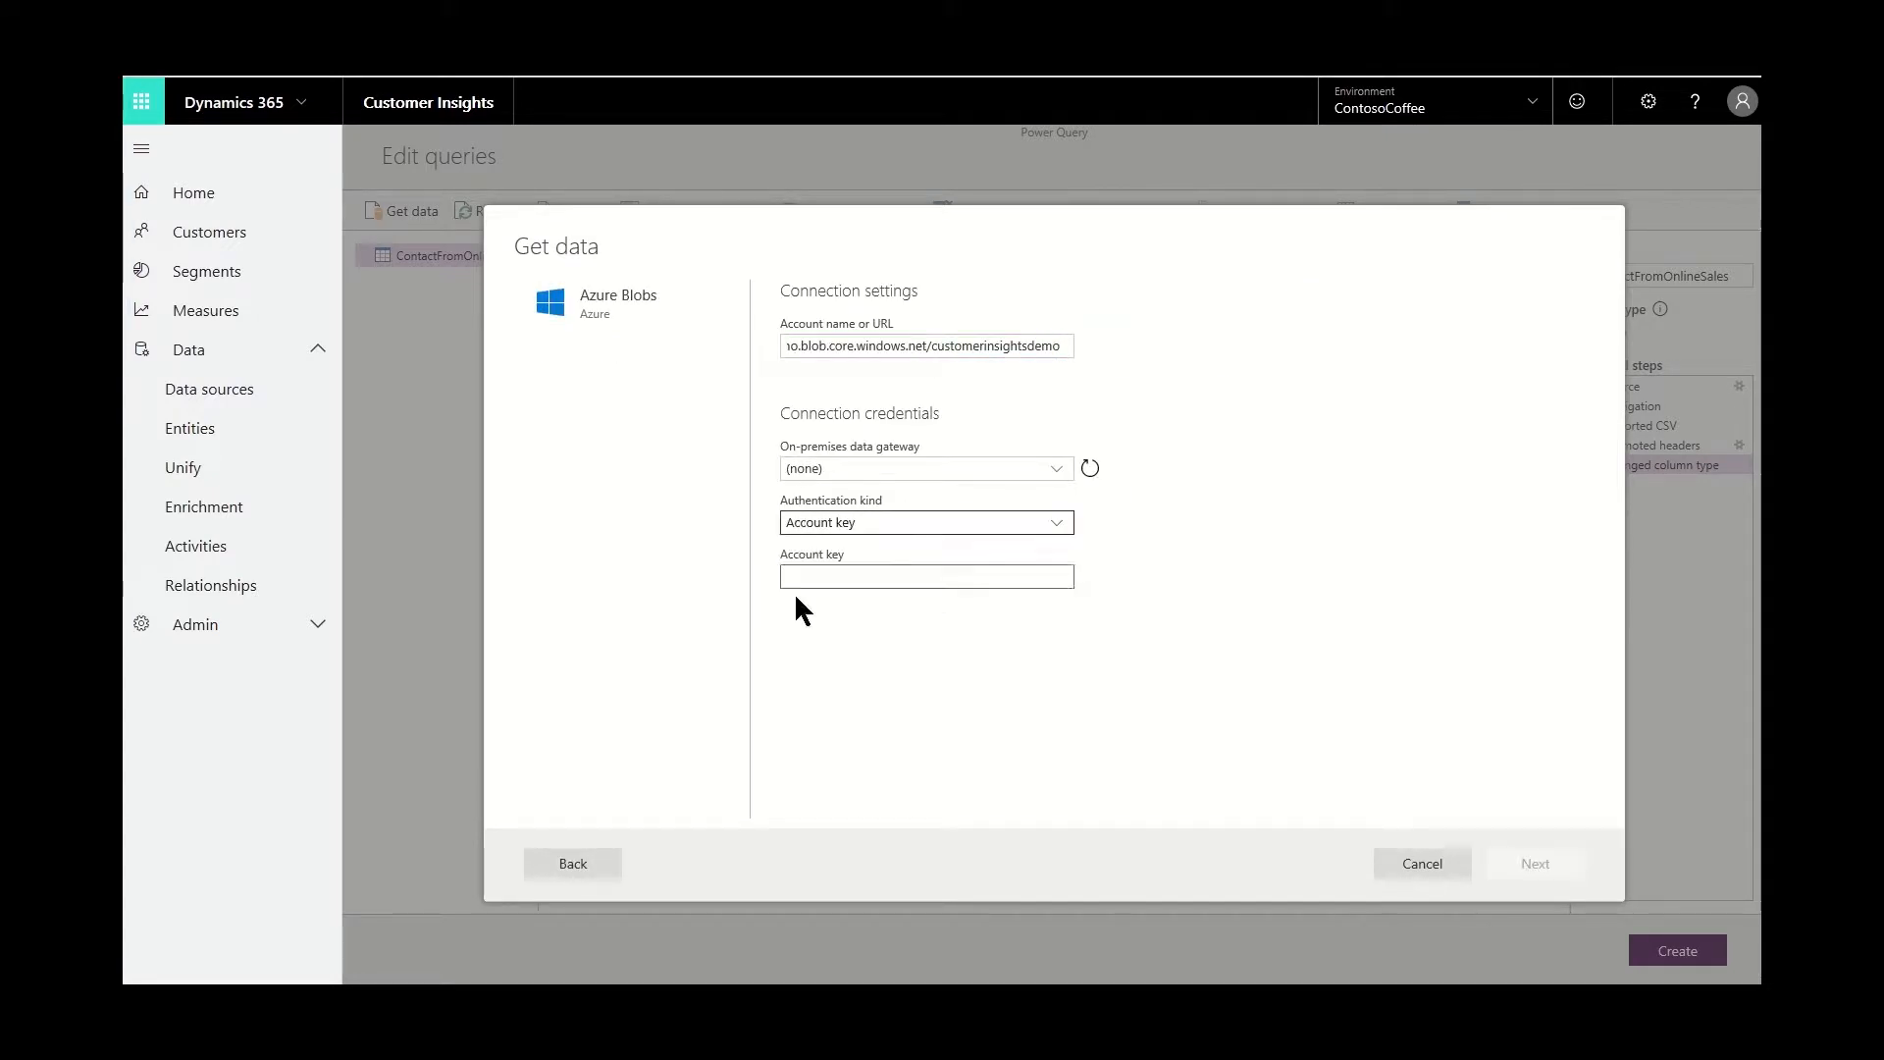
{"action": "left_click", "coordinate": [879, 579]}
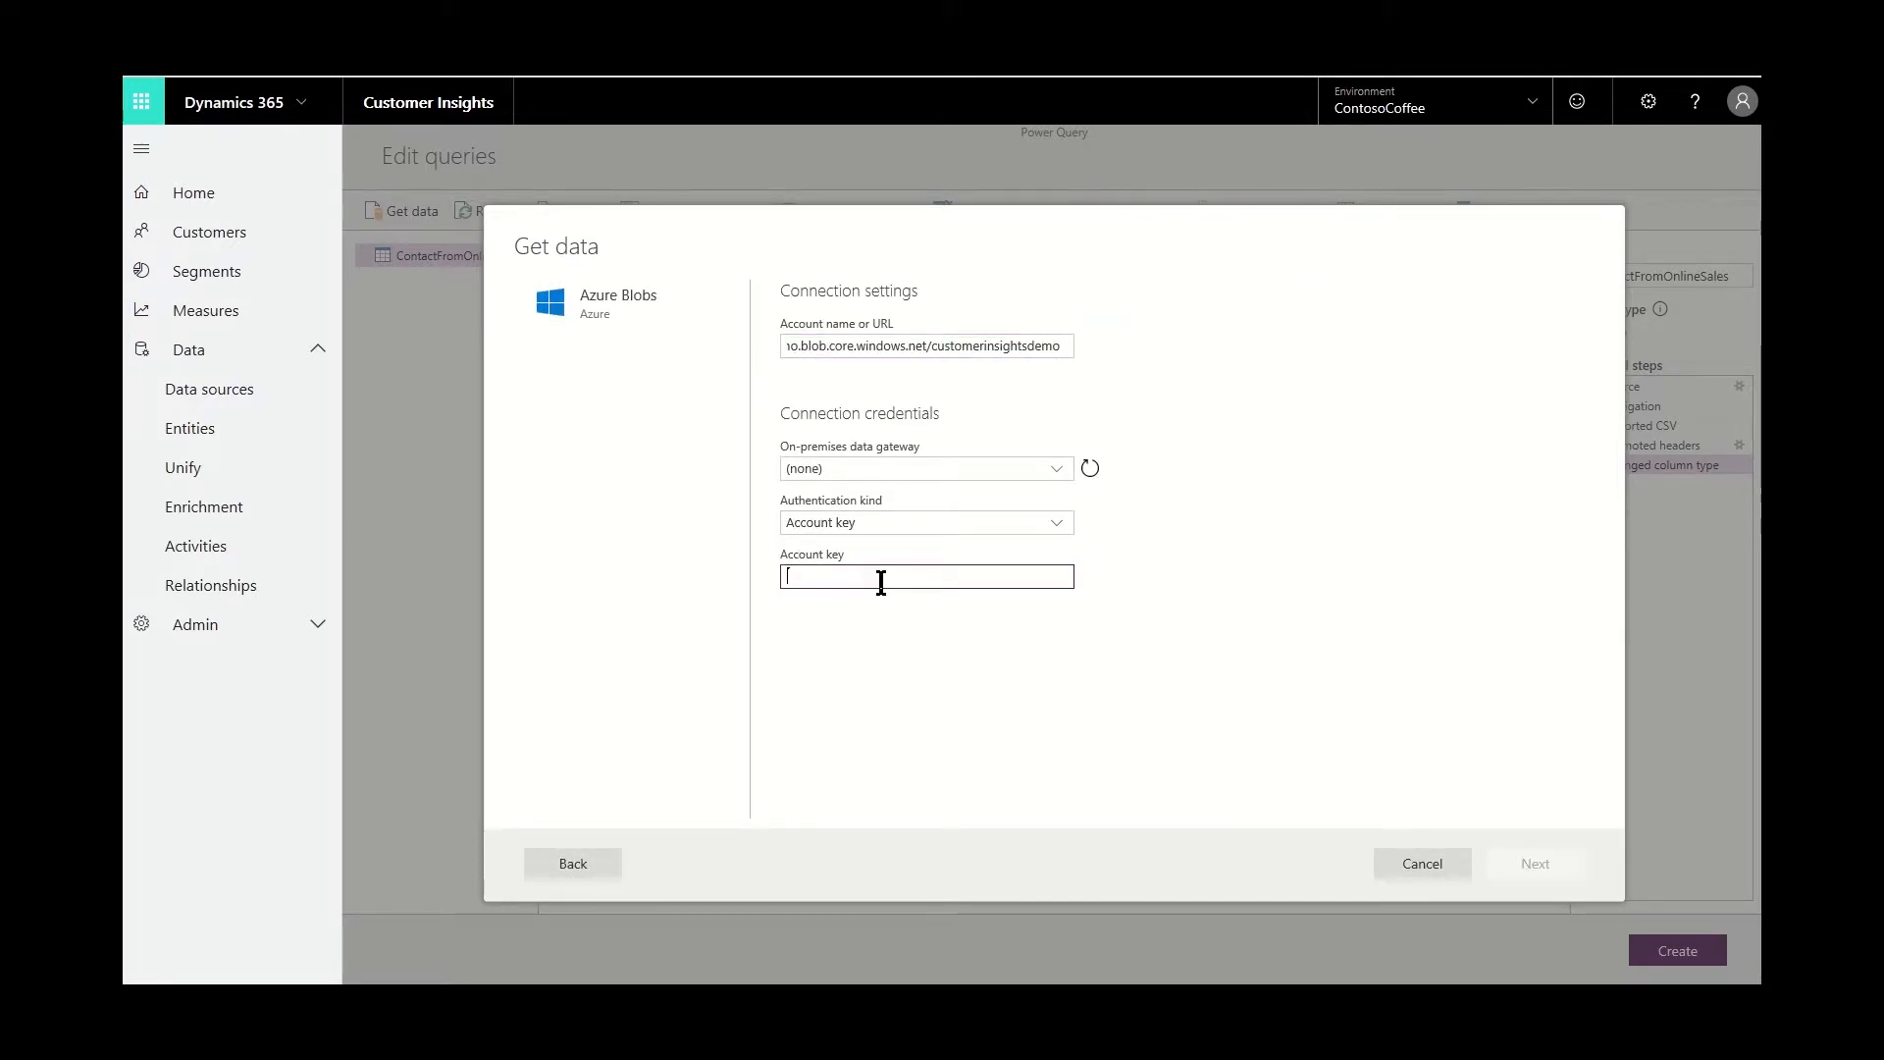
{"action": "key", "text": "ctrl+v"}
{"action": "left_click", "coordinate": [1560, 865]}
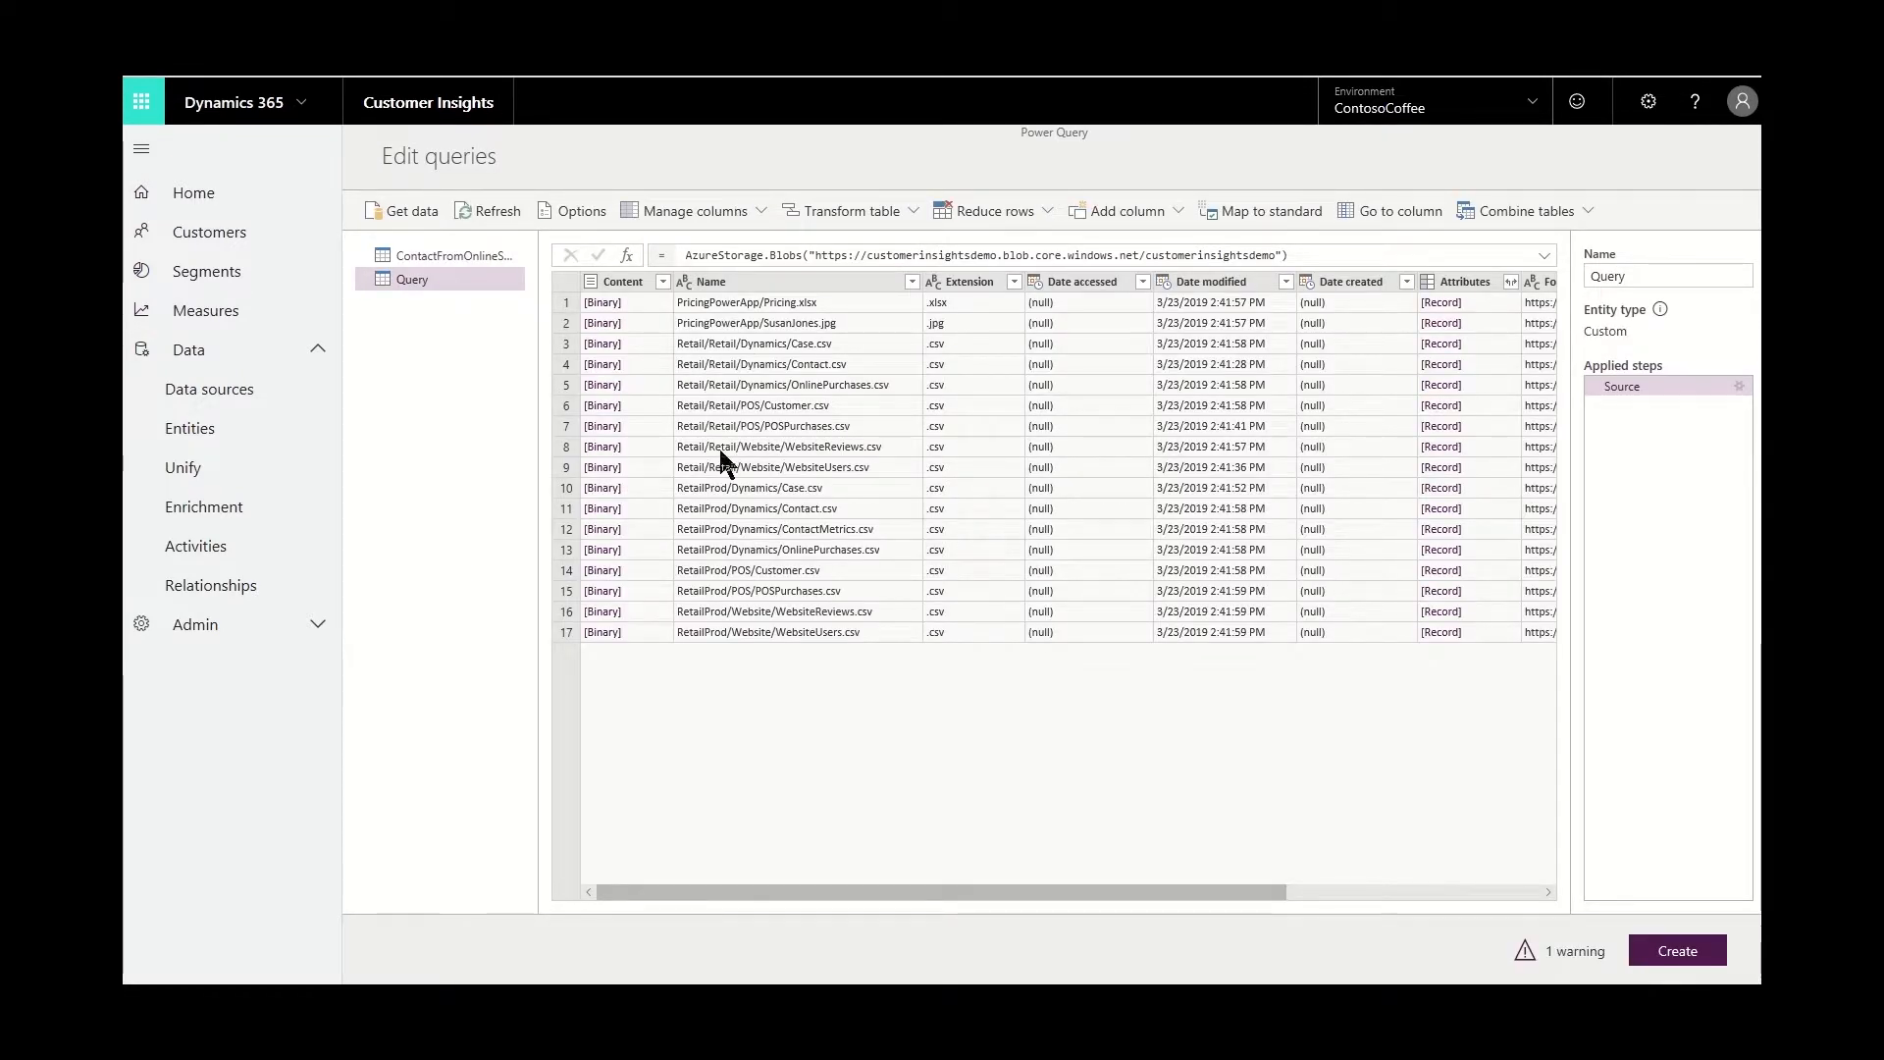
Step: Load the contents of Retail/Retail/Dynamics/OnlinePurchases.csv and use its first row as headers
{"action": "left_click", "coordinate": [602, 385]}
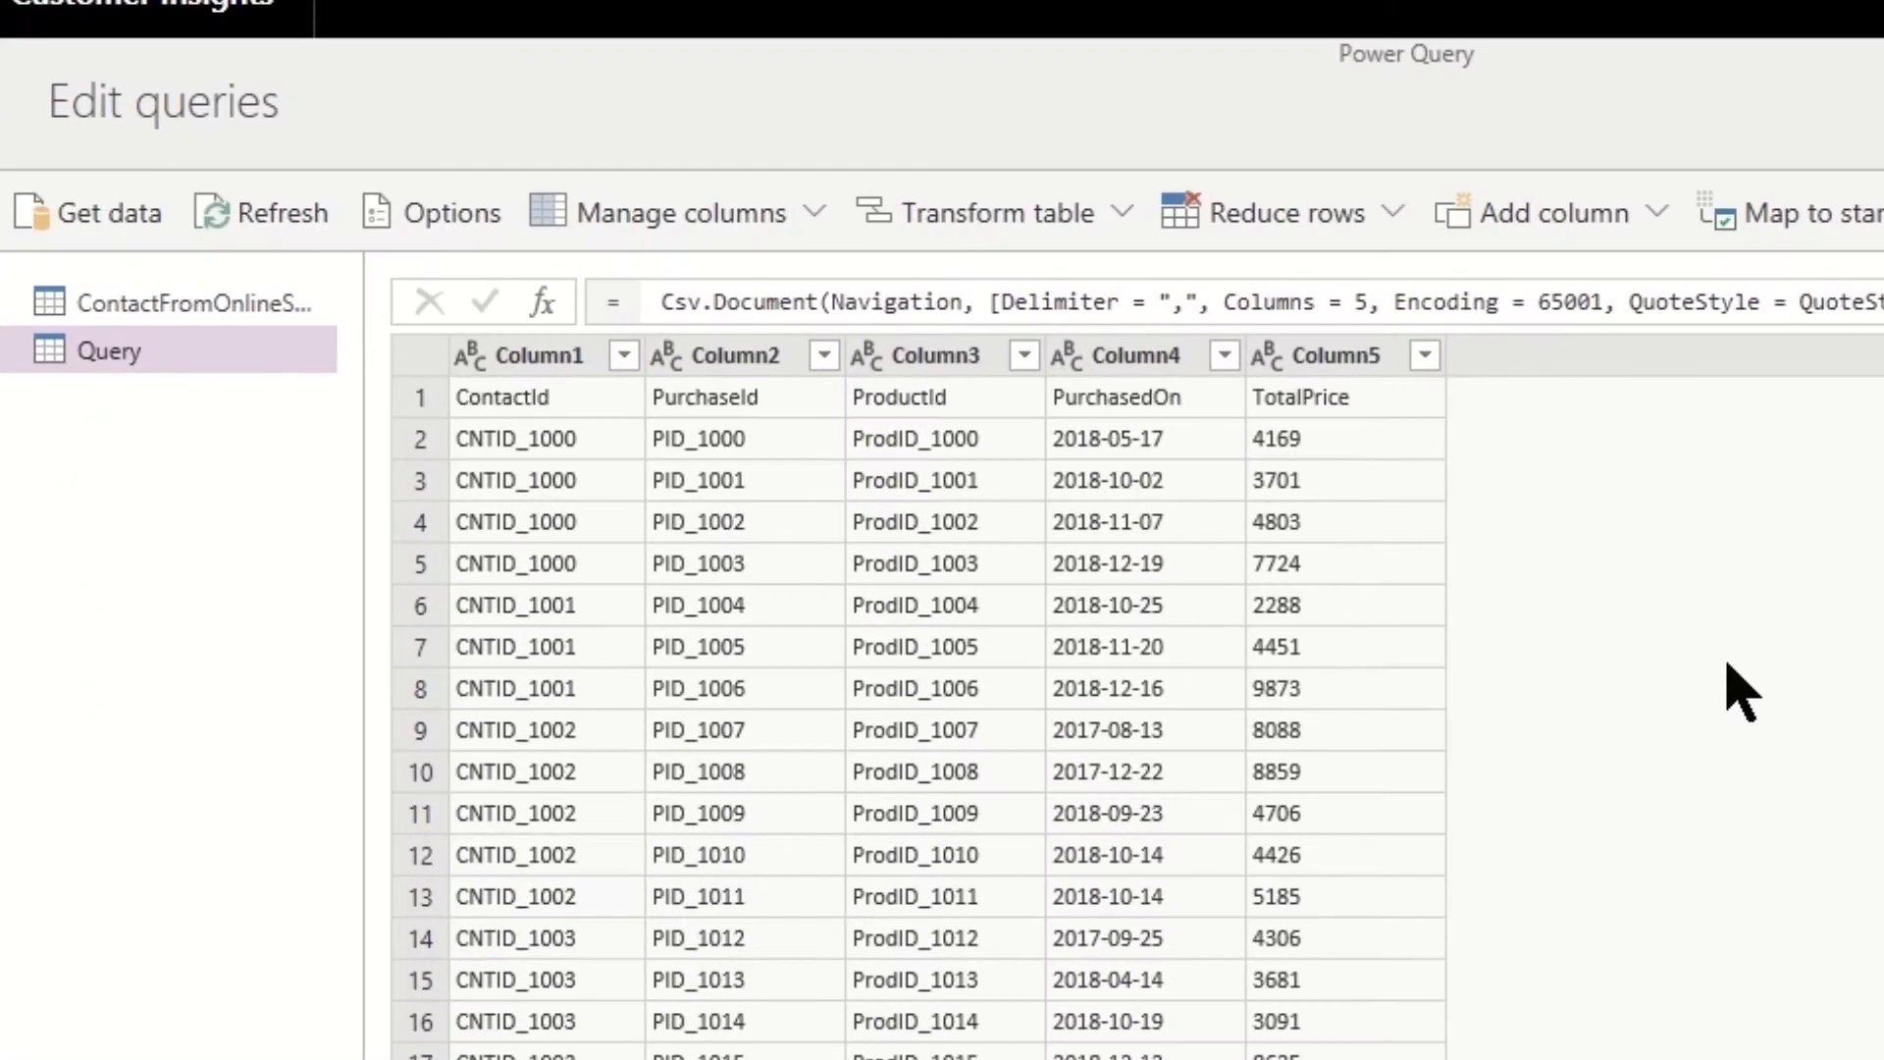
{"action": "left_click", "coordinate": [1141, 240]}
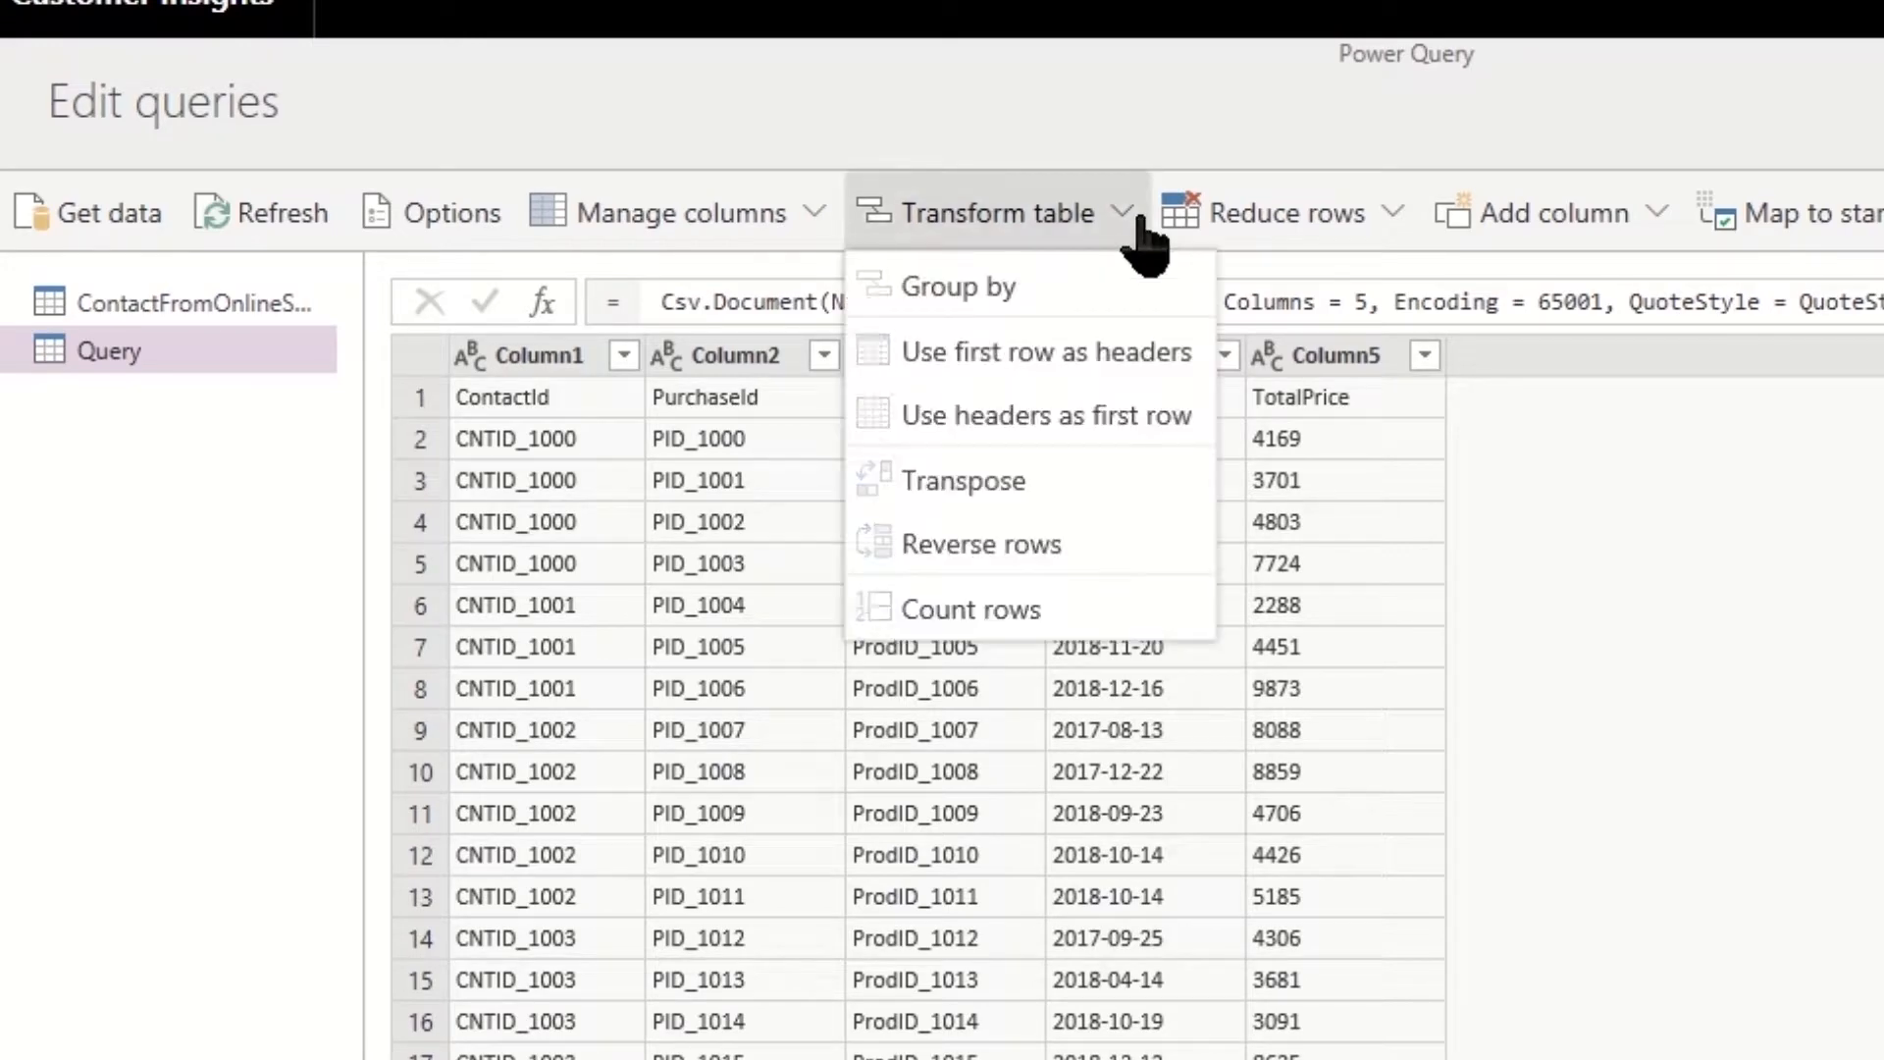
{"action": "left_click", "coordinate": [1102, 365]}
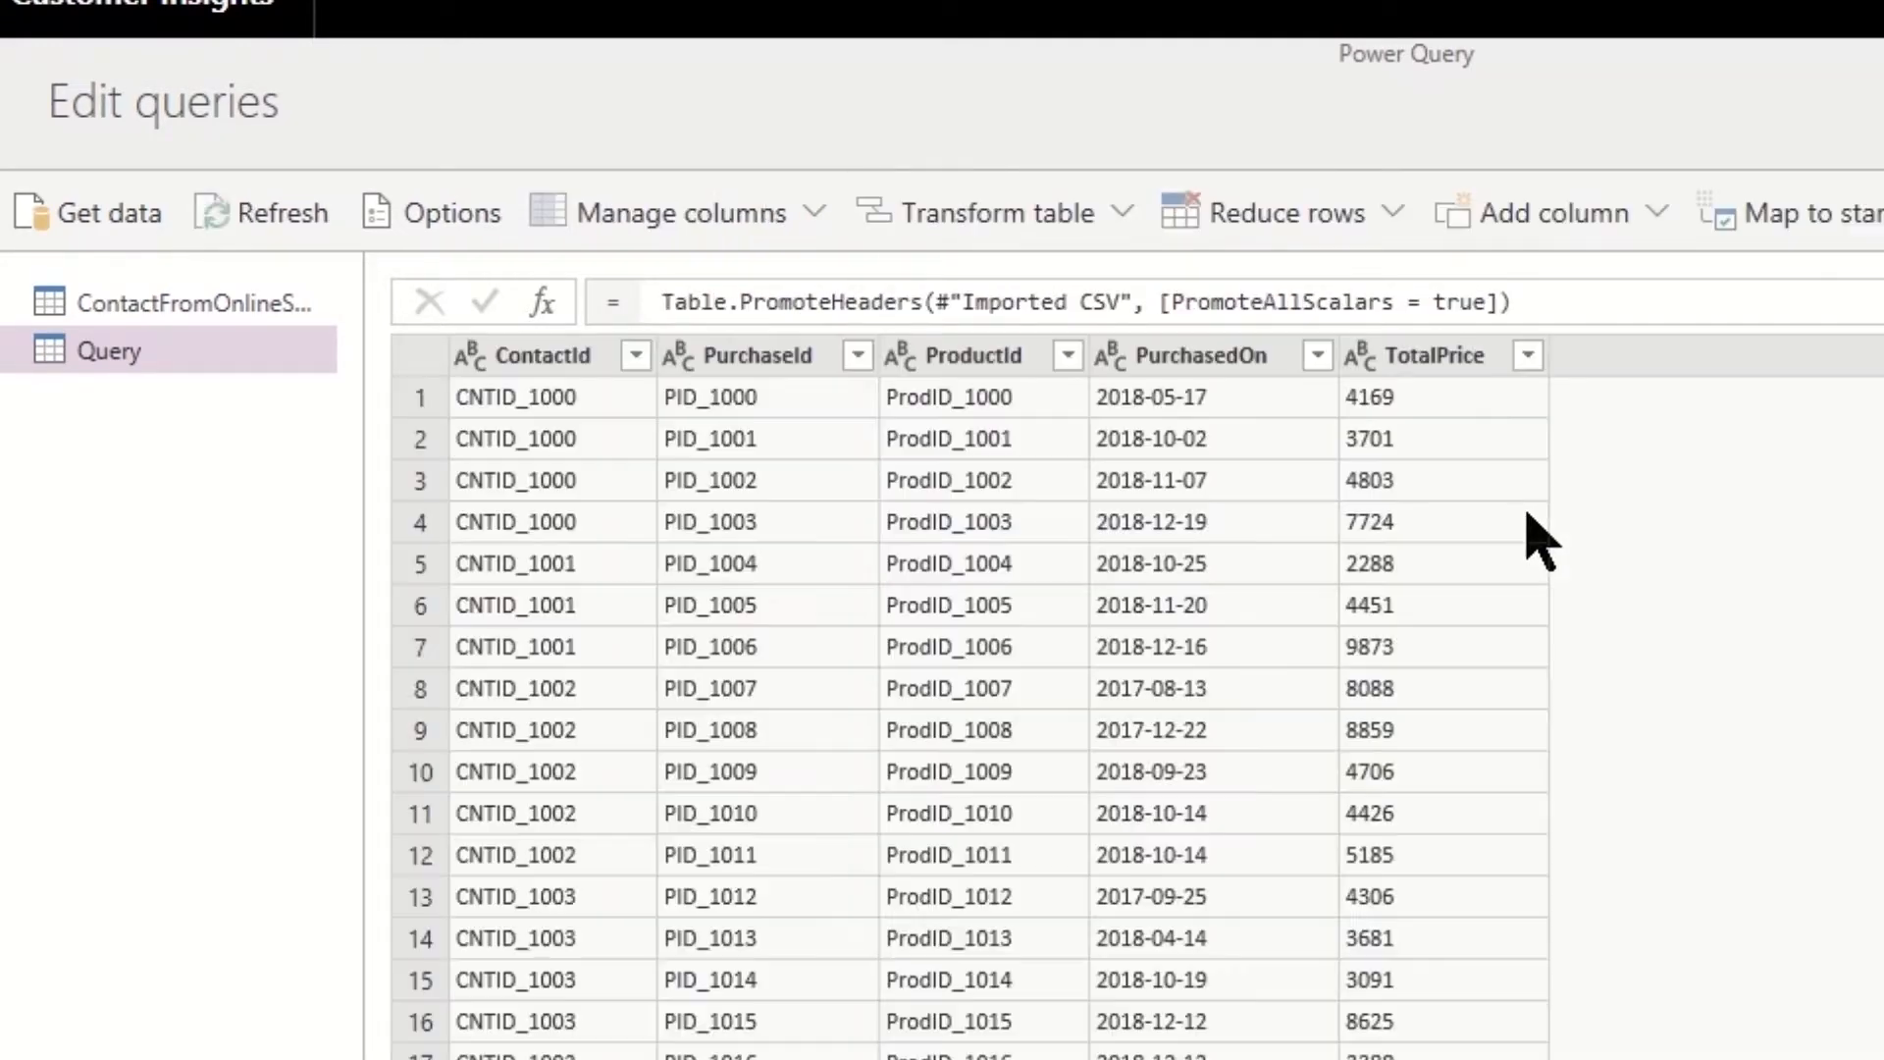
Step: Change the PurchasedOn column's data type to Date and the TotalPrice column's to Whole number
{"action": "left_click", "coordinate": [1107, 359]}
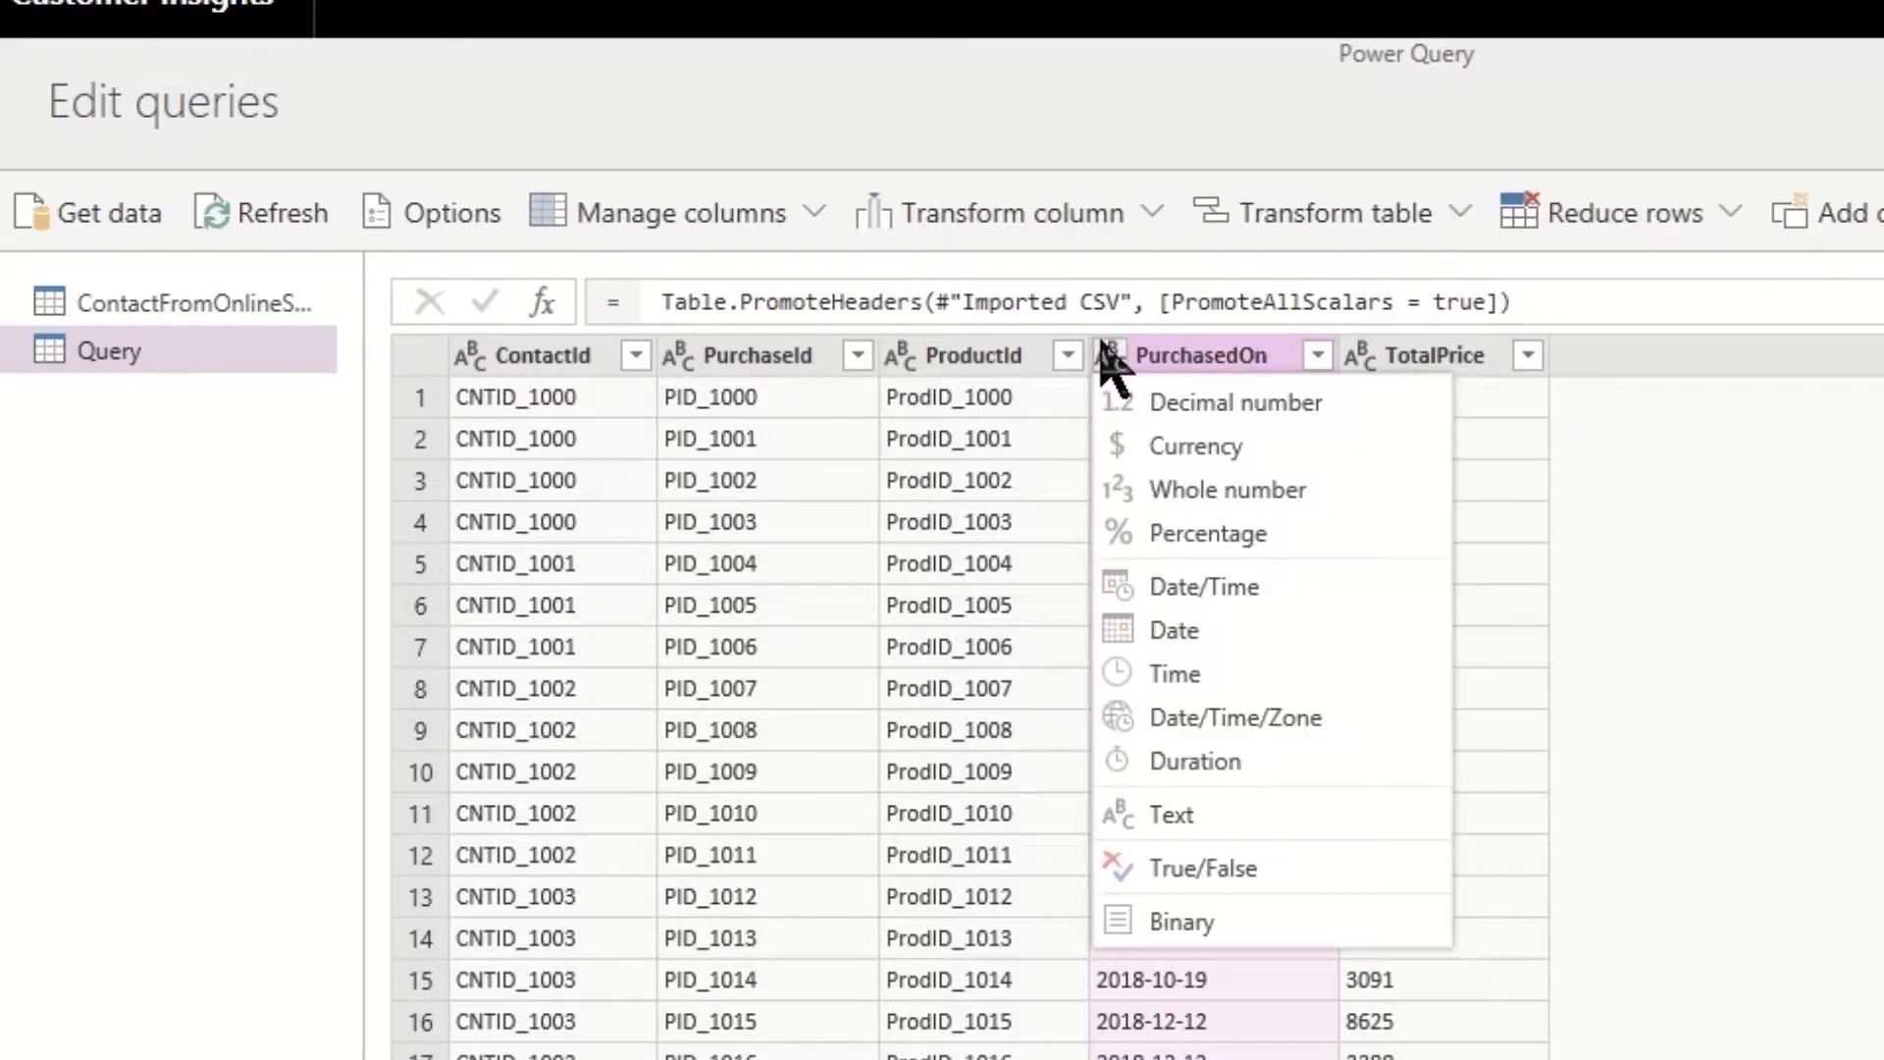
{"action": "left_click", "coordinate": [1173, 633]}
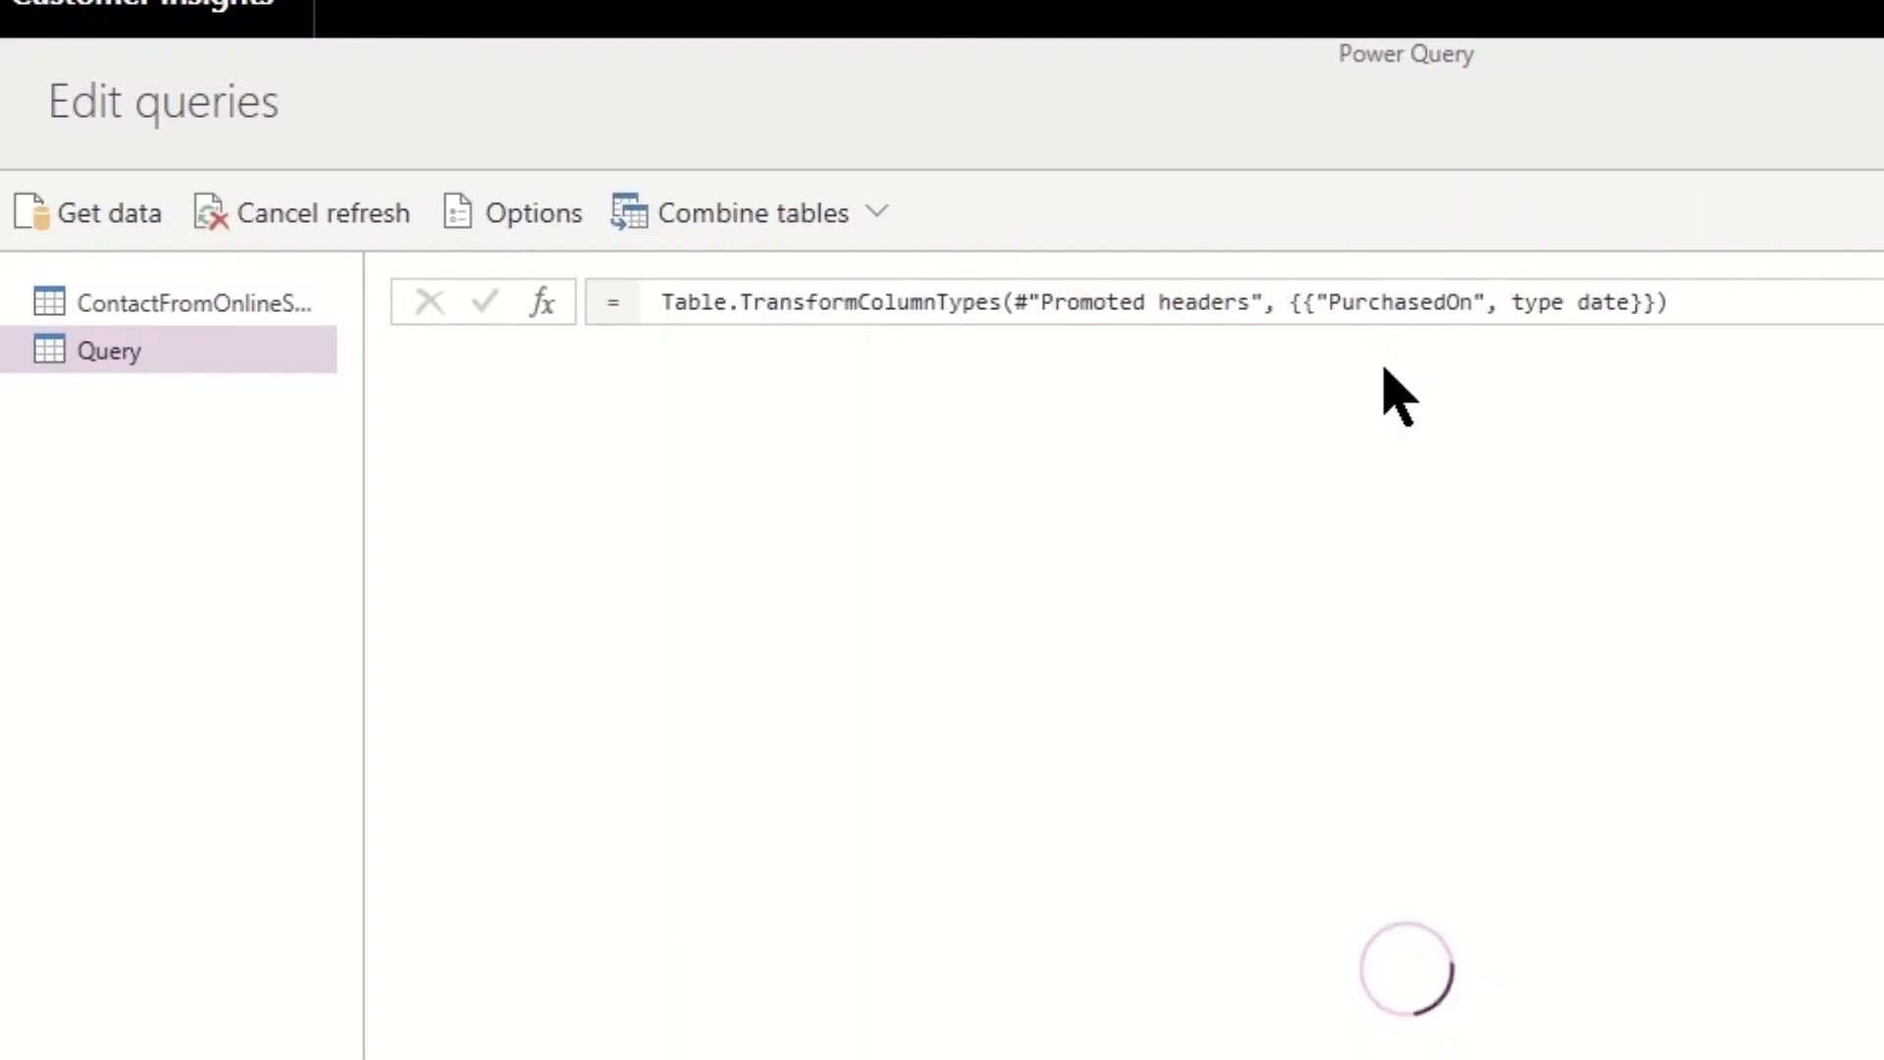
{"action": "left_click", "coordinate": [1360, 355]}
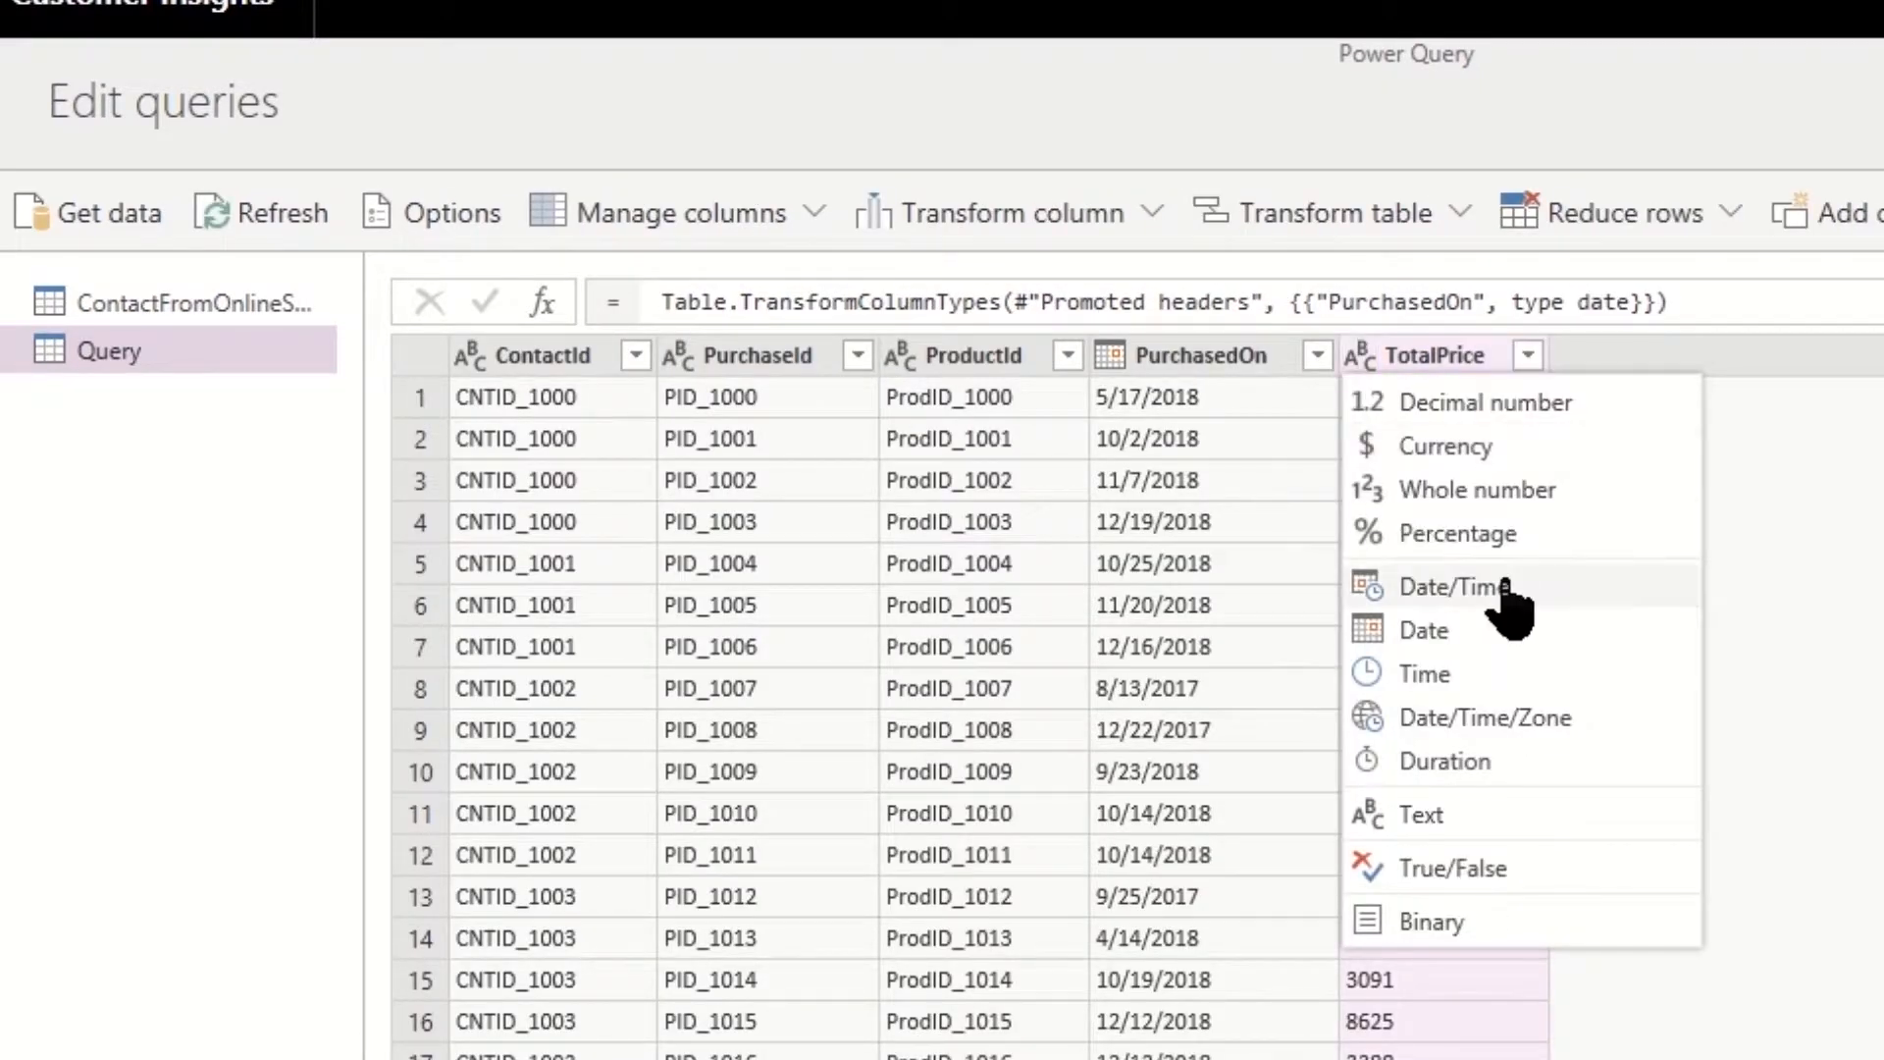
{"action": "left_click", "coordinate": [1514, 487]}
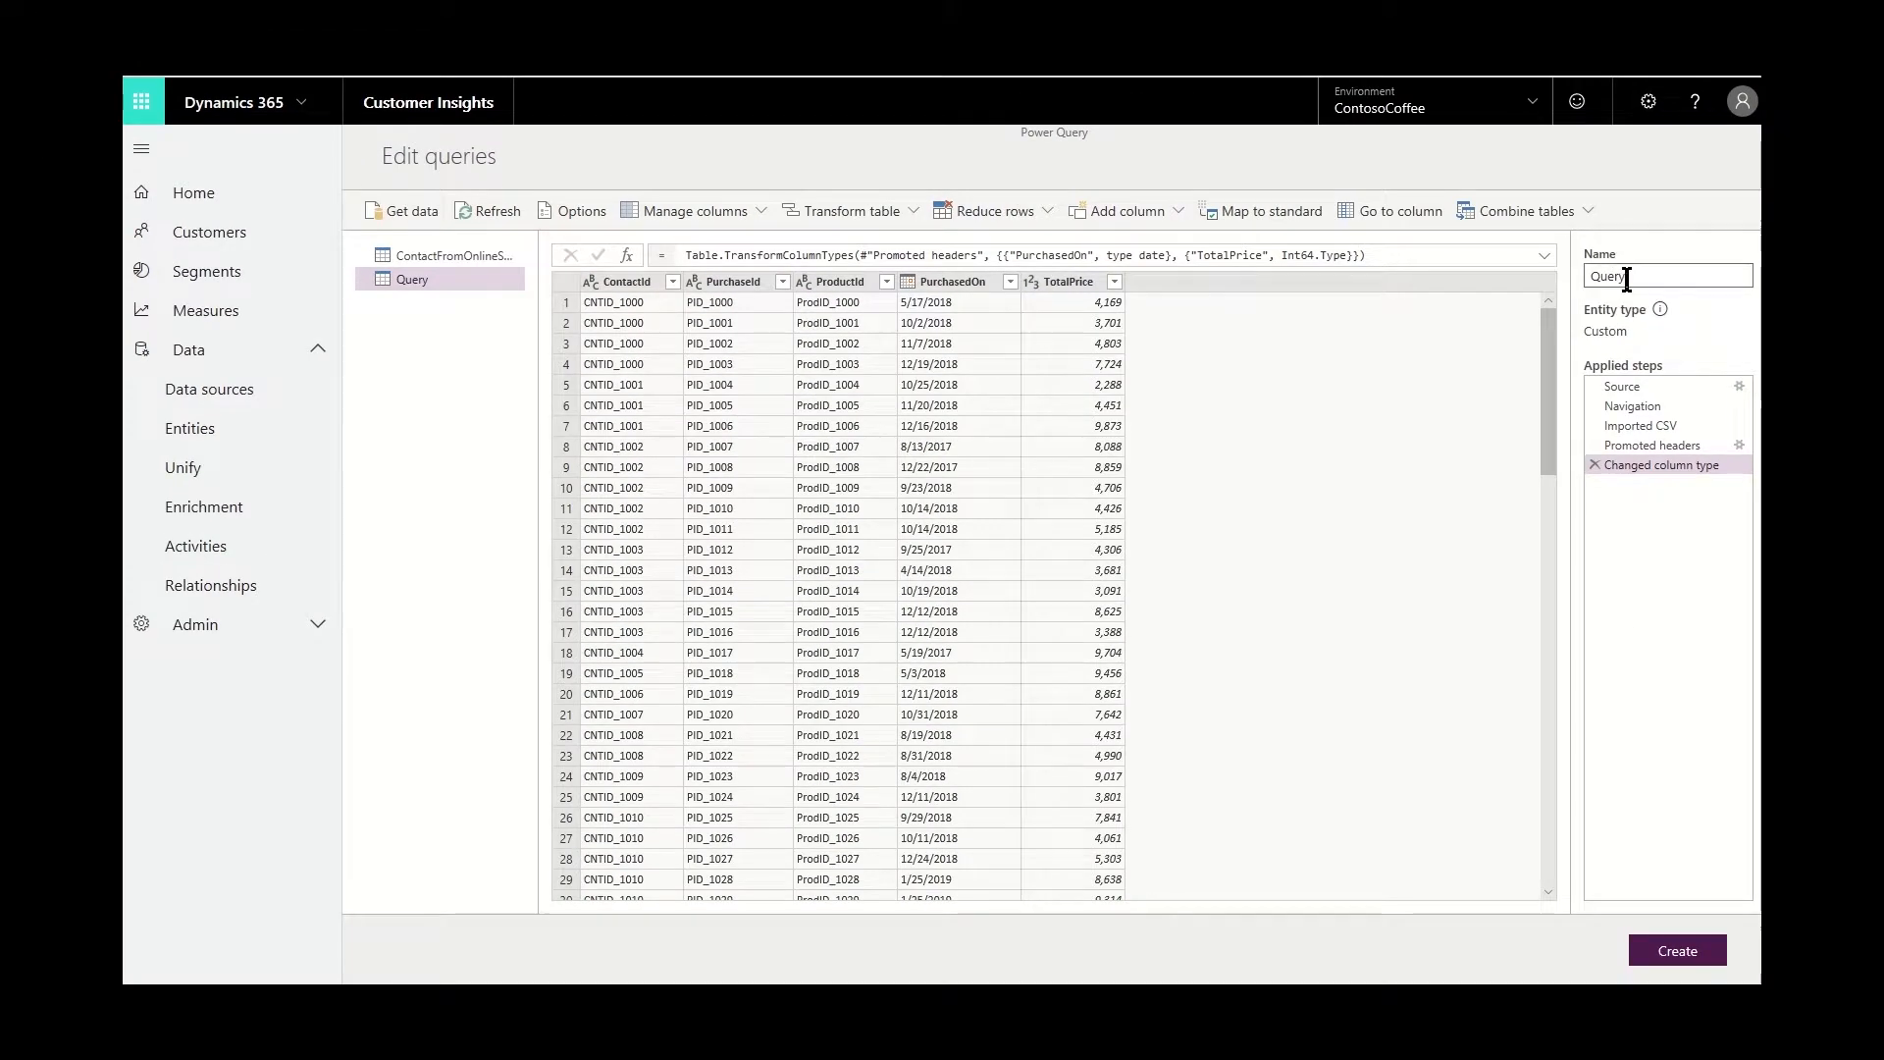
Step: Rename the new query as OnlinePurchases, create the entity from it, and open the list of entities
{"action": "double_click", "coordinate": [1585, 272]}
{"action": "type", "text": "OnlinePur"}
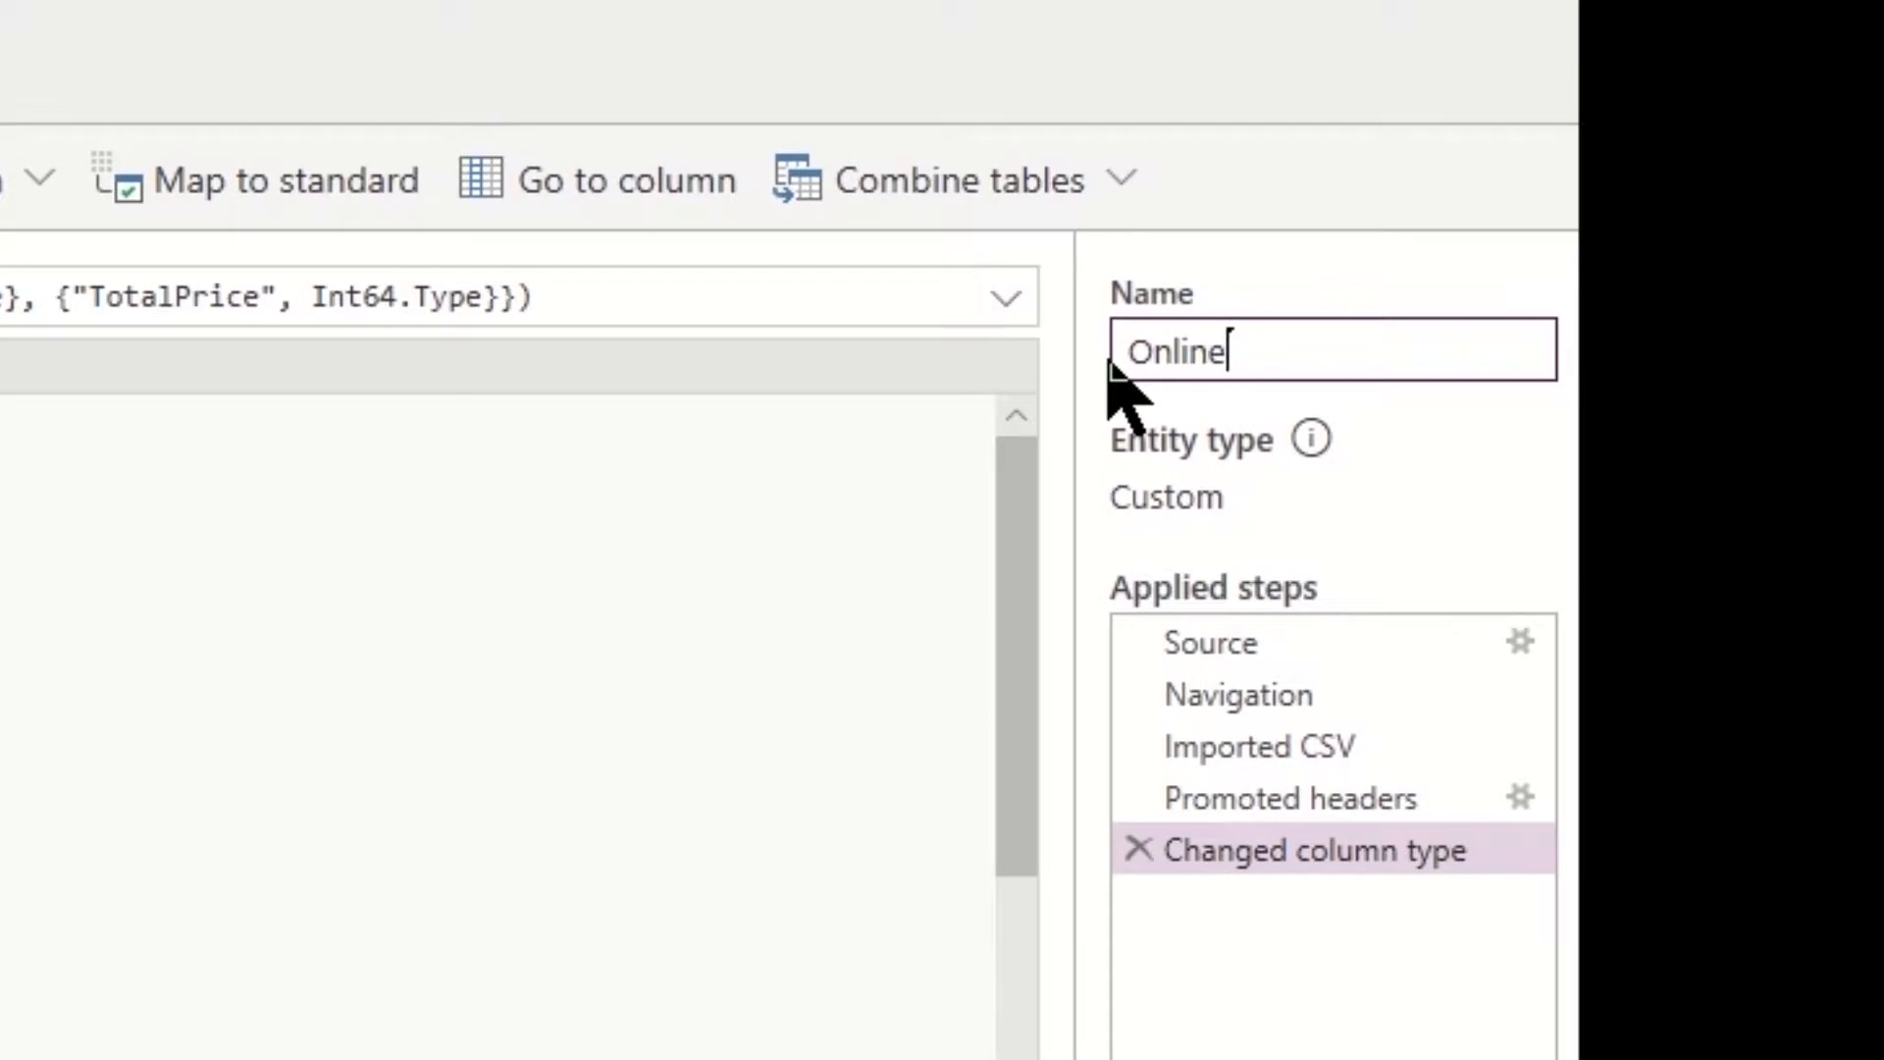
{"action": "type", "text": "chases"}
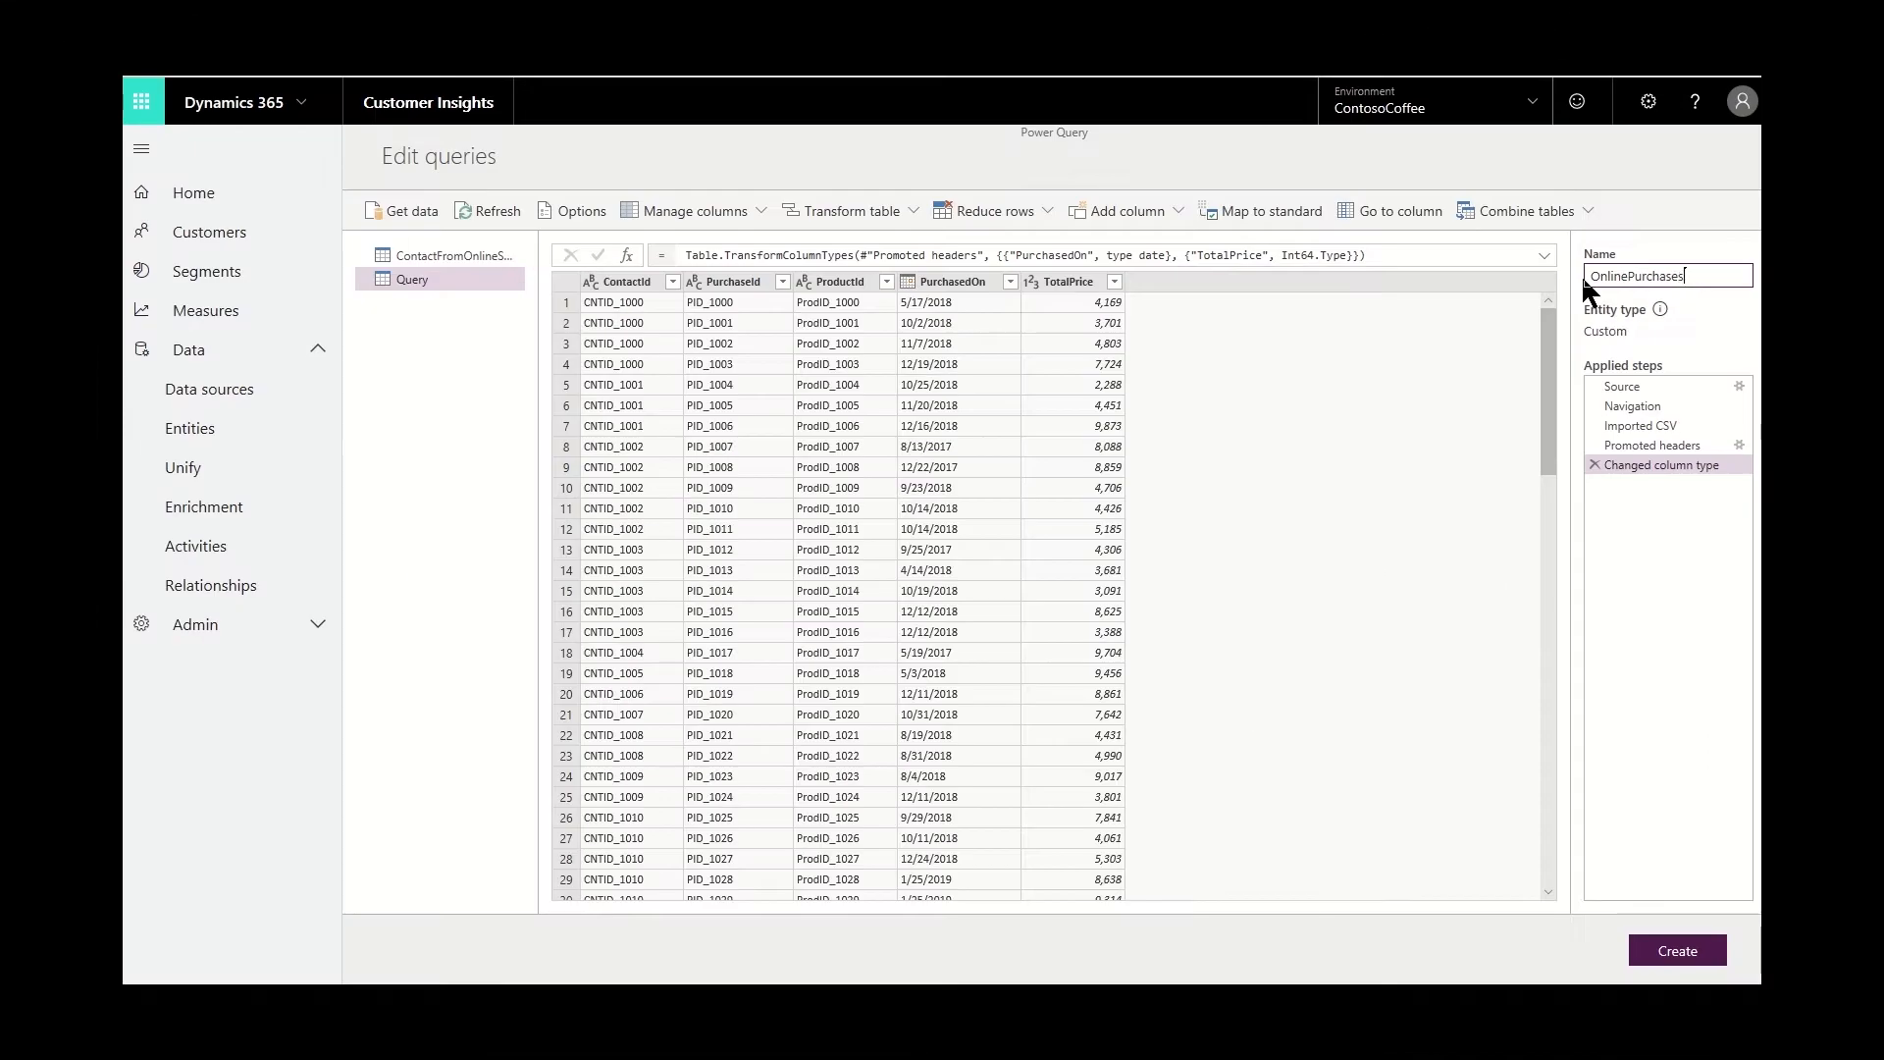
{"action": "left_click", "coordinate": [1669, 954]}
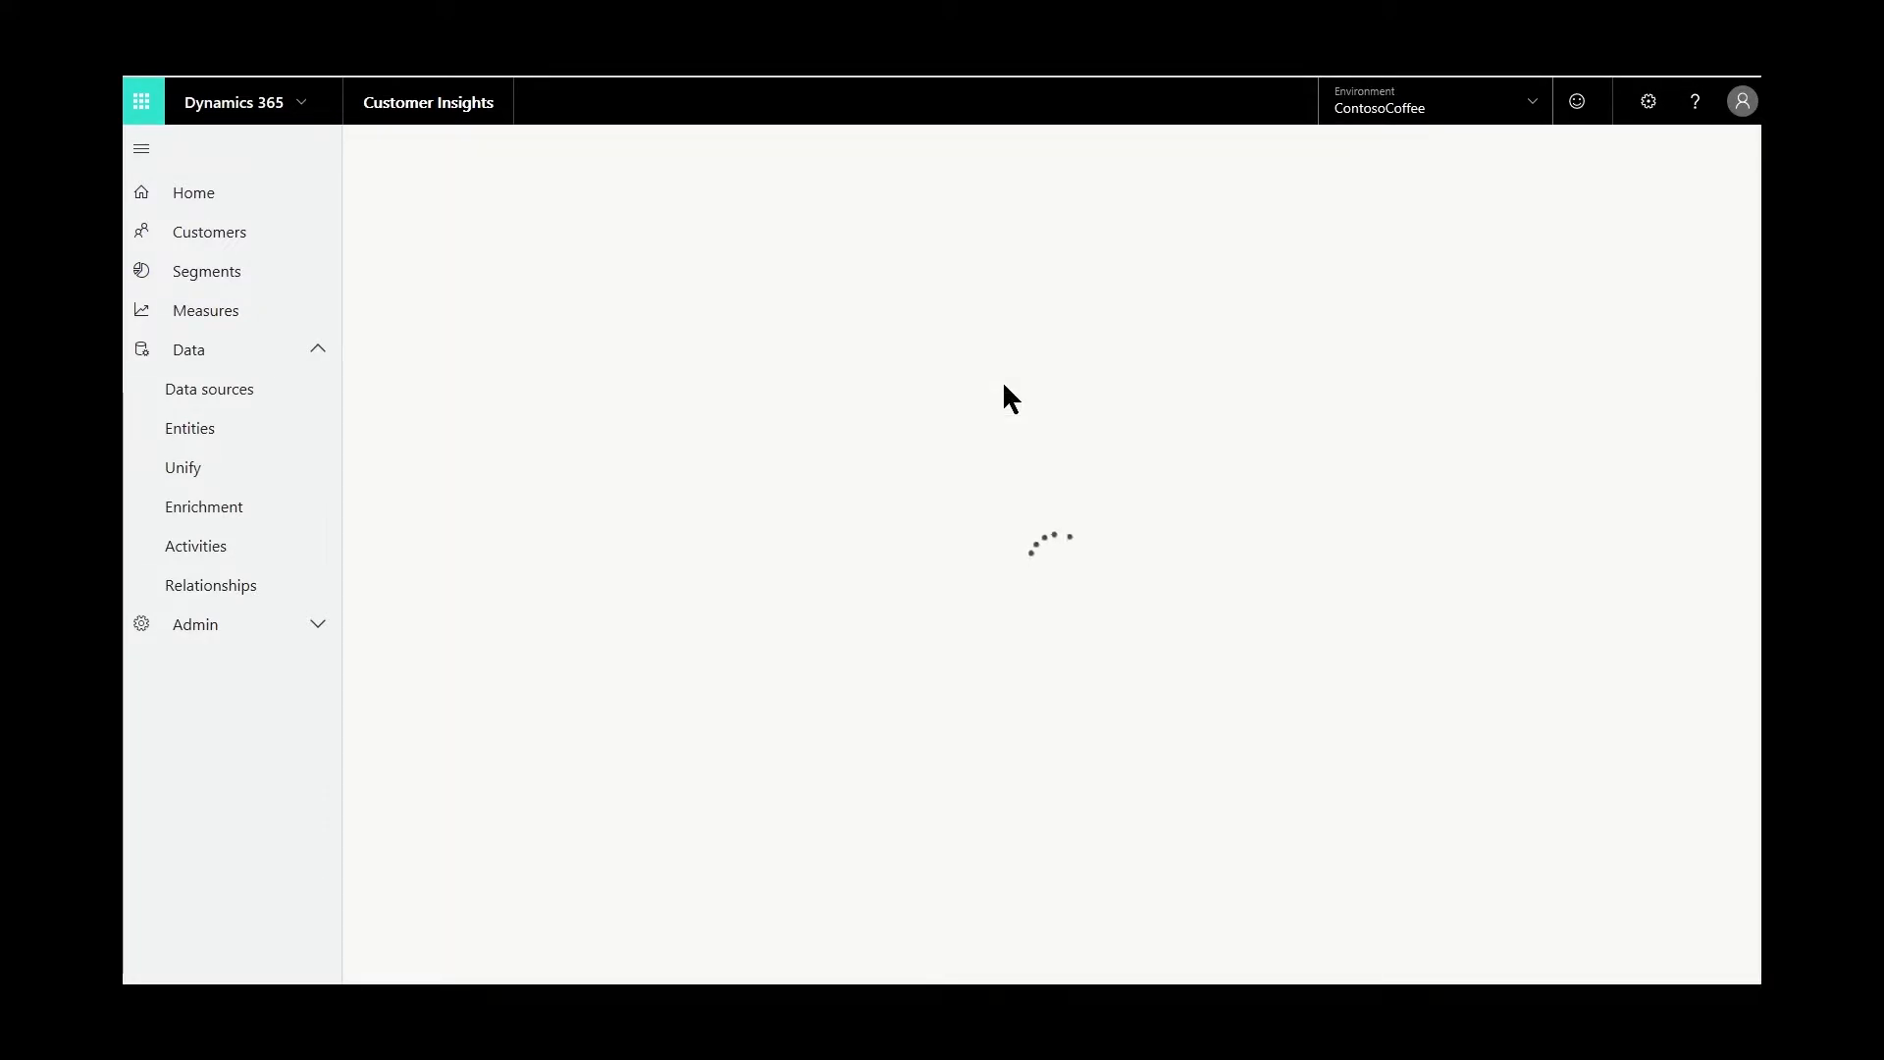
{"action": "left_click", "coordinate": [225, 441]}
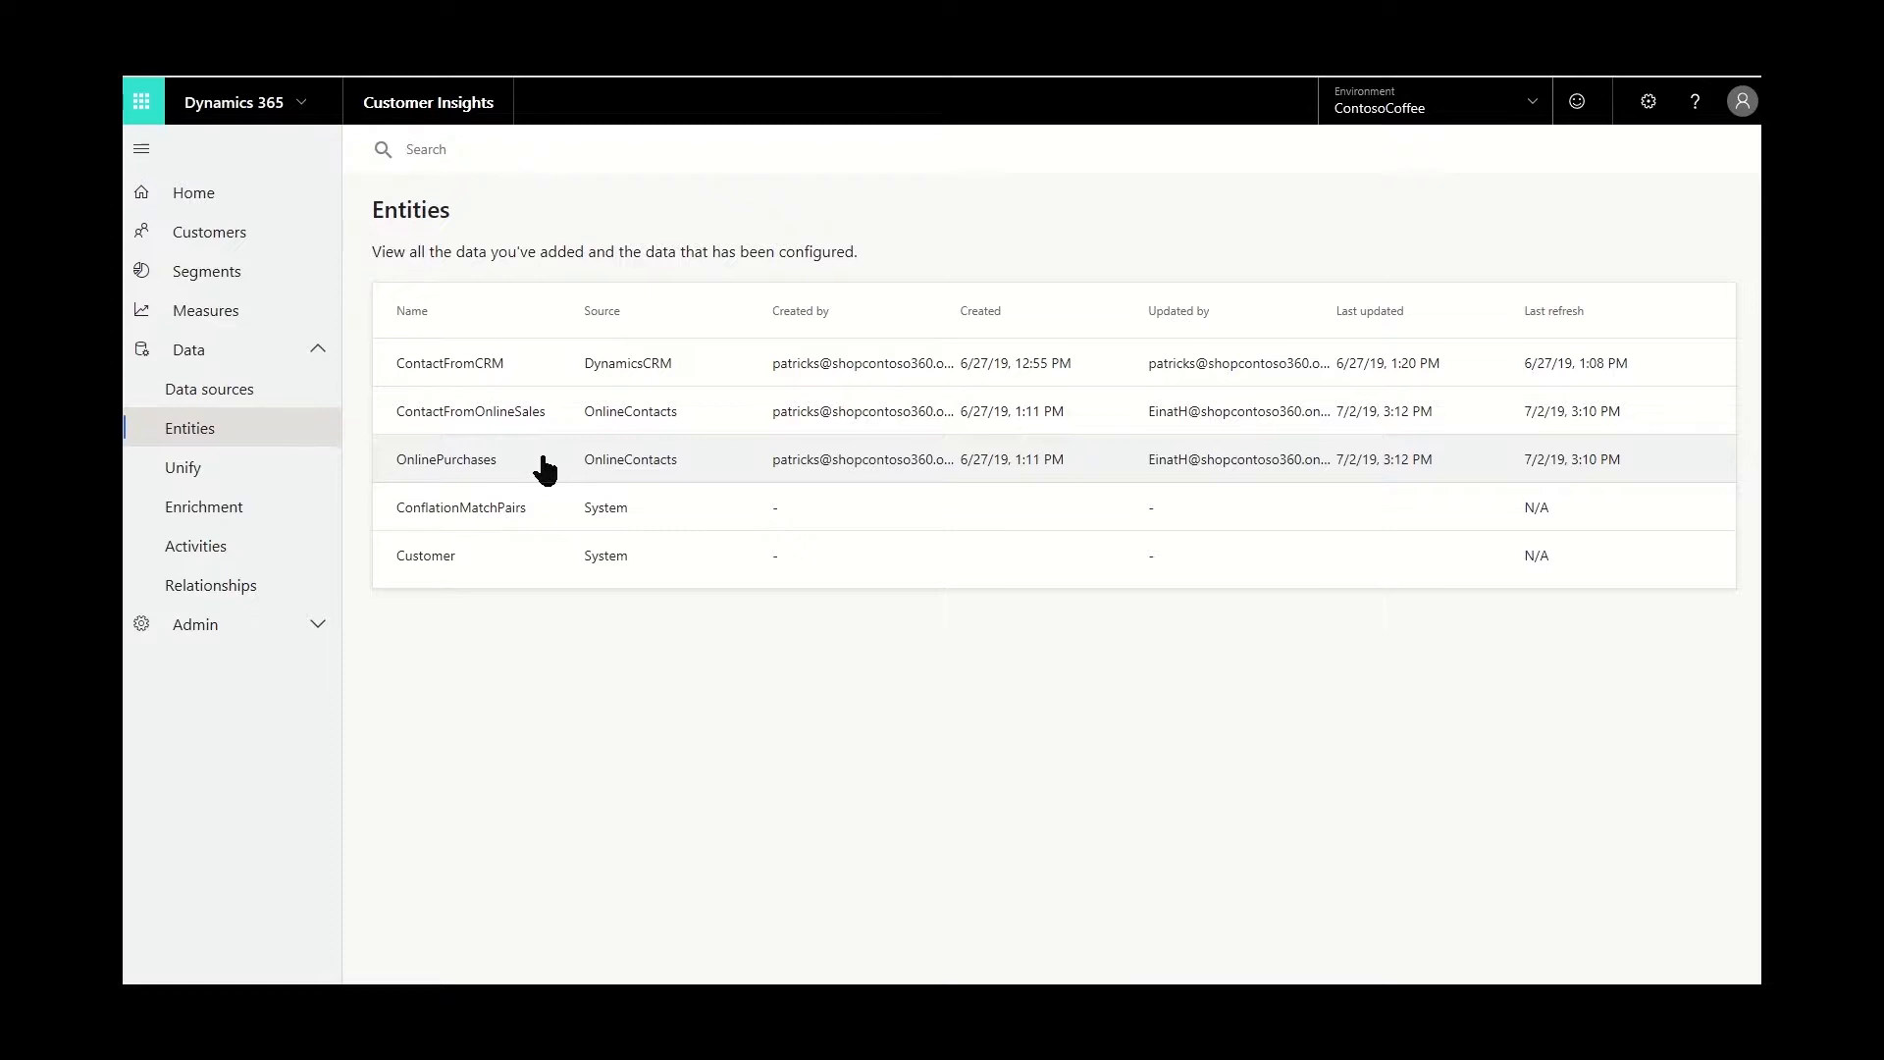
Step: Start a new entity relationship and name it OnlinePurchasetoCustomer
{"action": "left_click", "coordinate": [210, 589]}
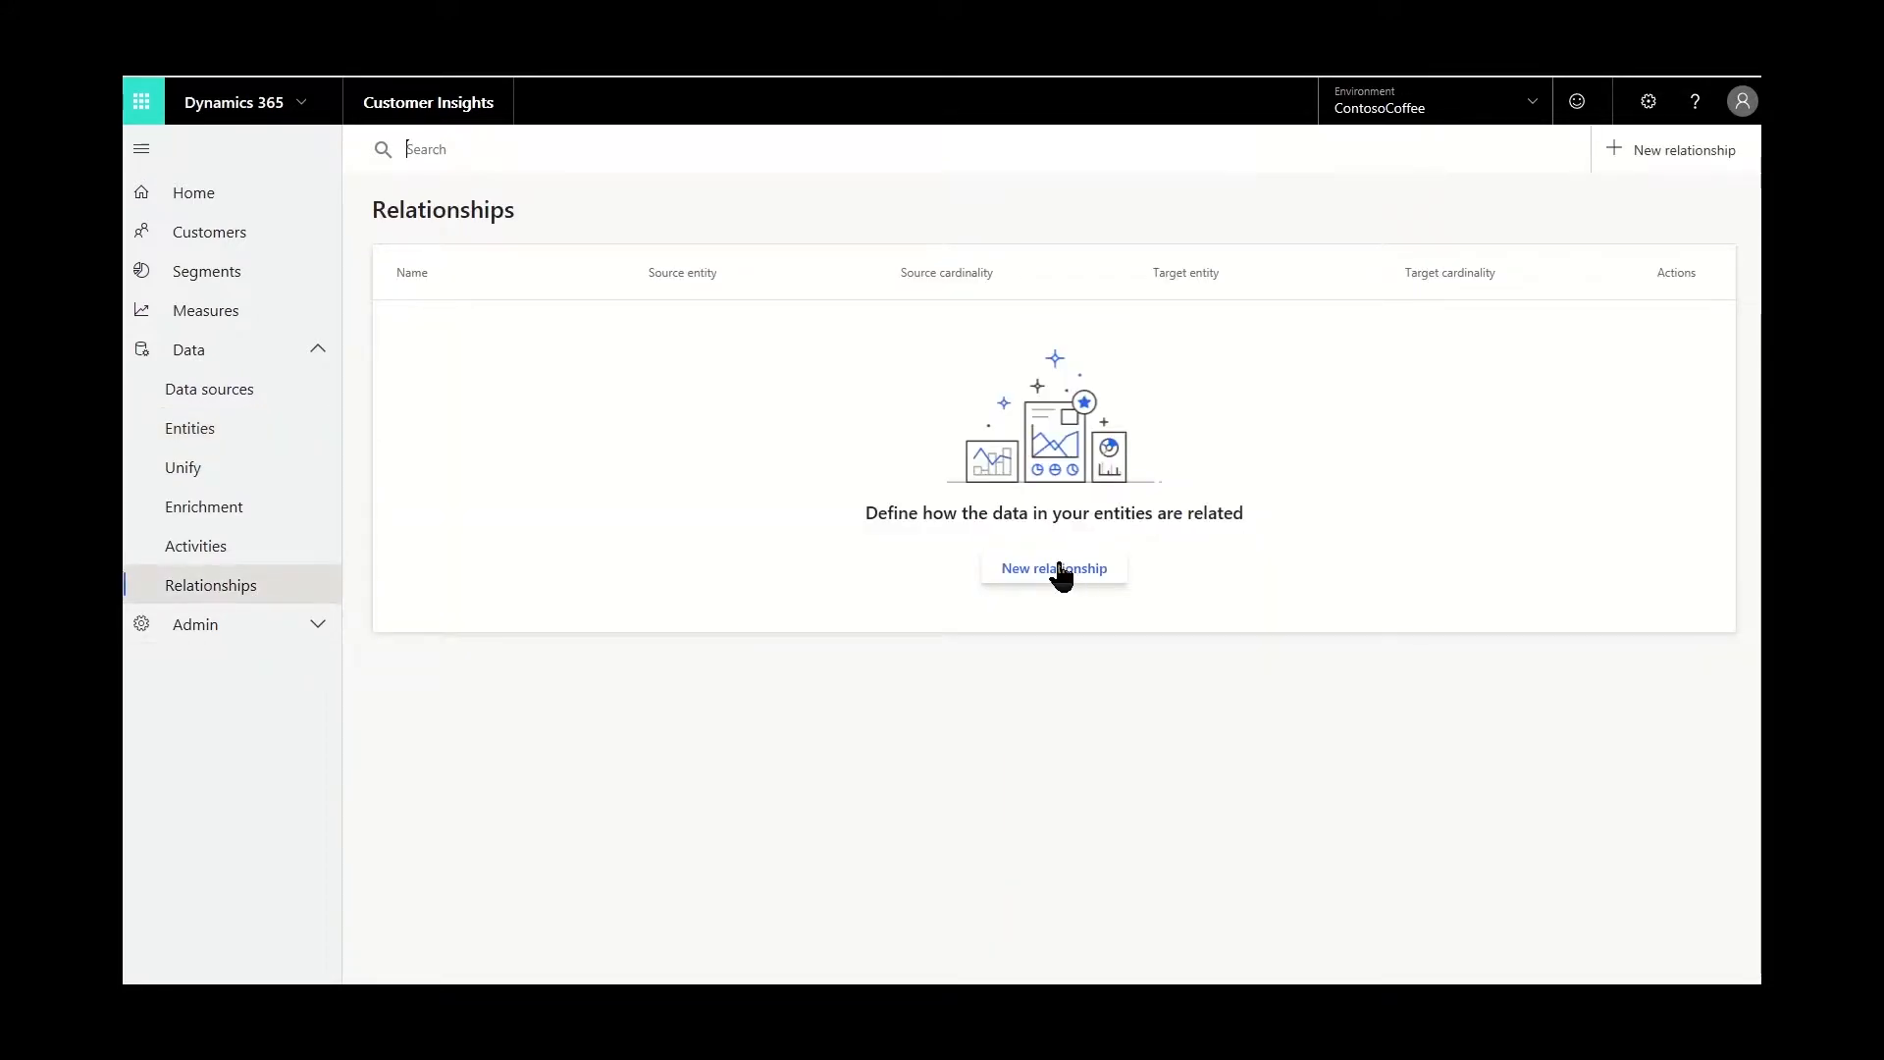
{"action": "left_click", "coordinate": [1060, 574]}
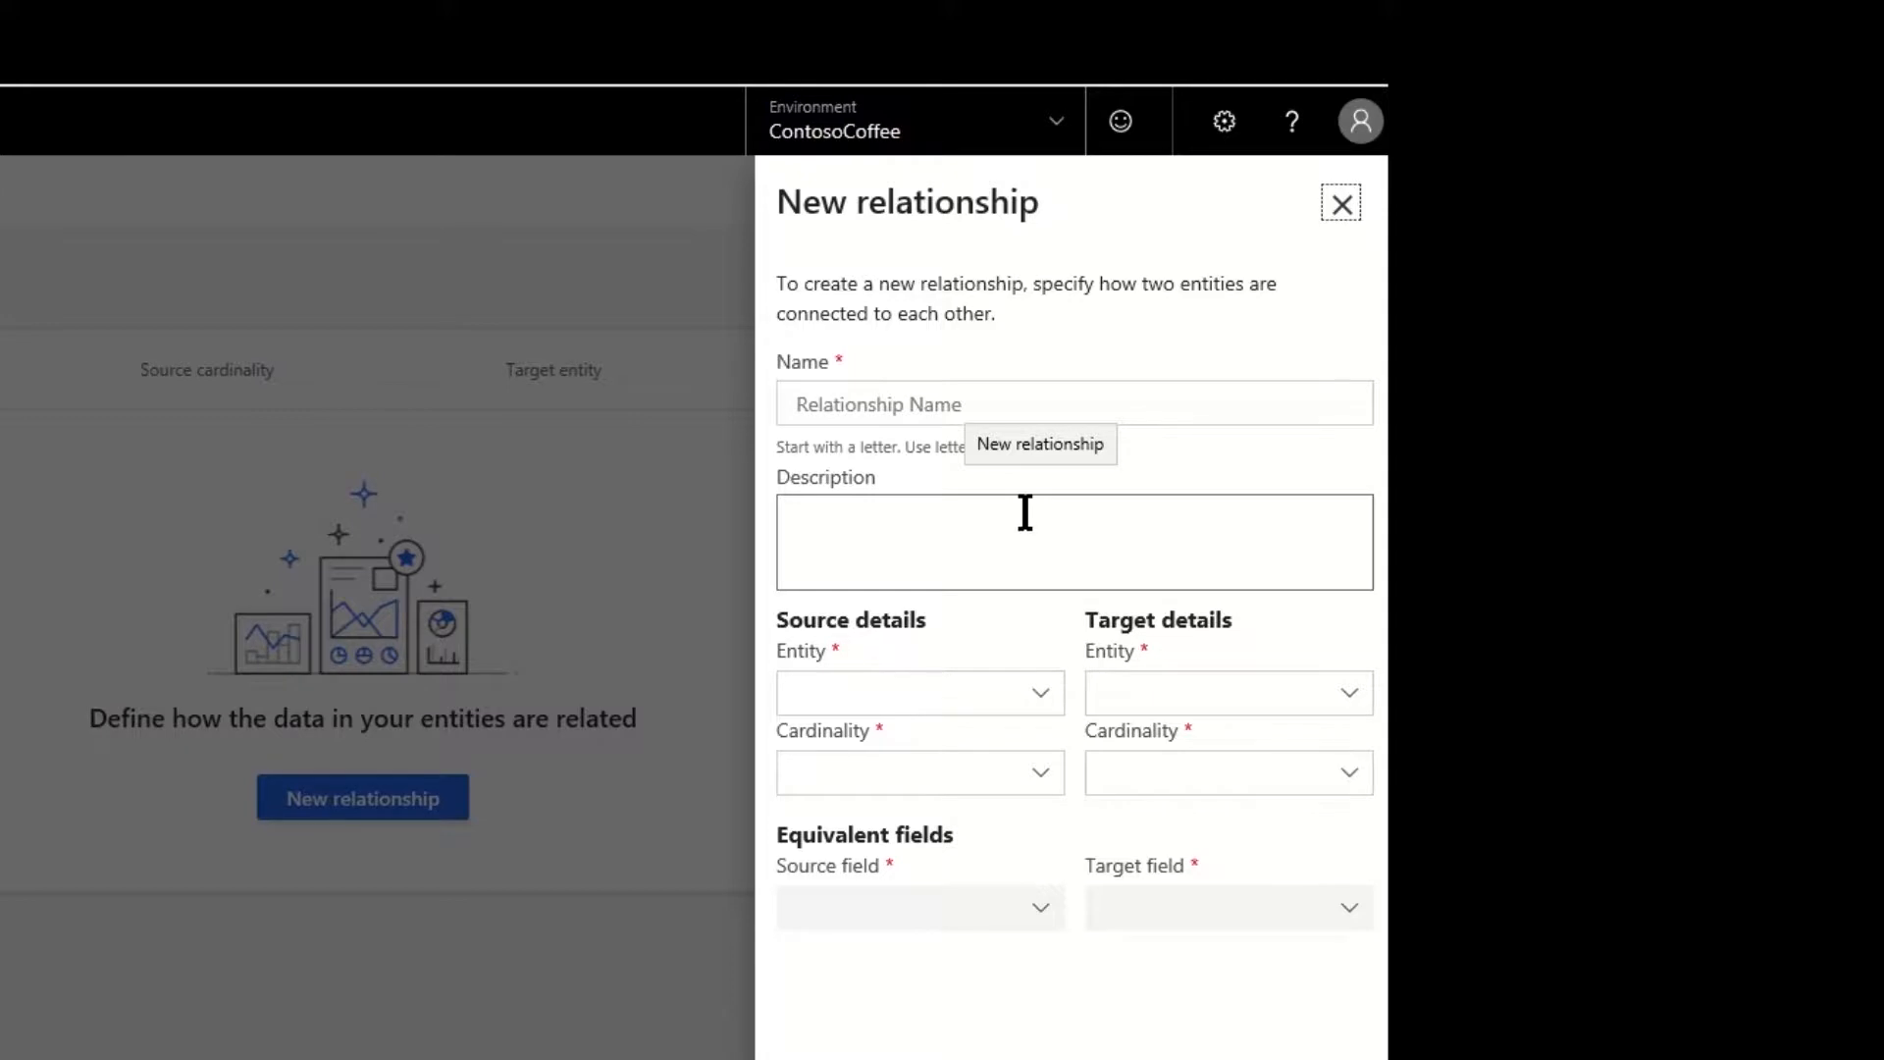
{"action": "left_click", "coordinate": [1002, 400]}
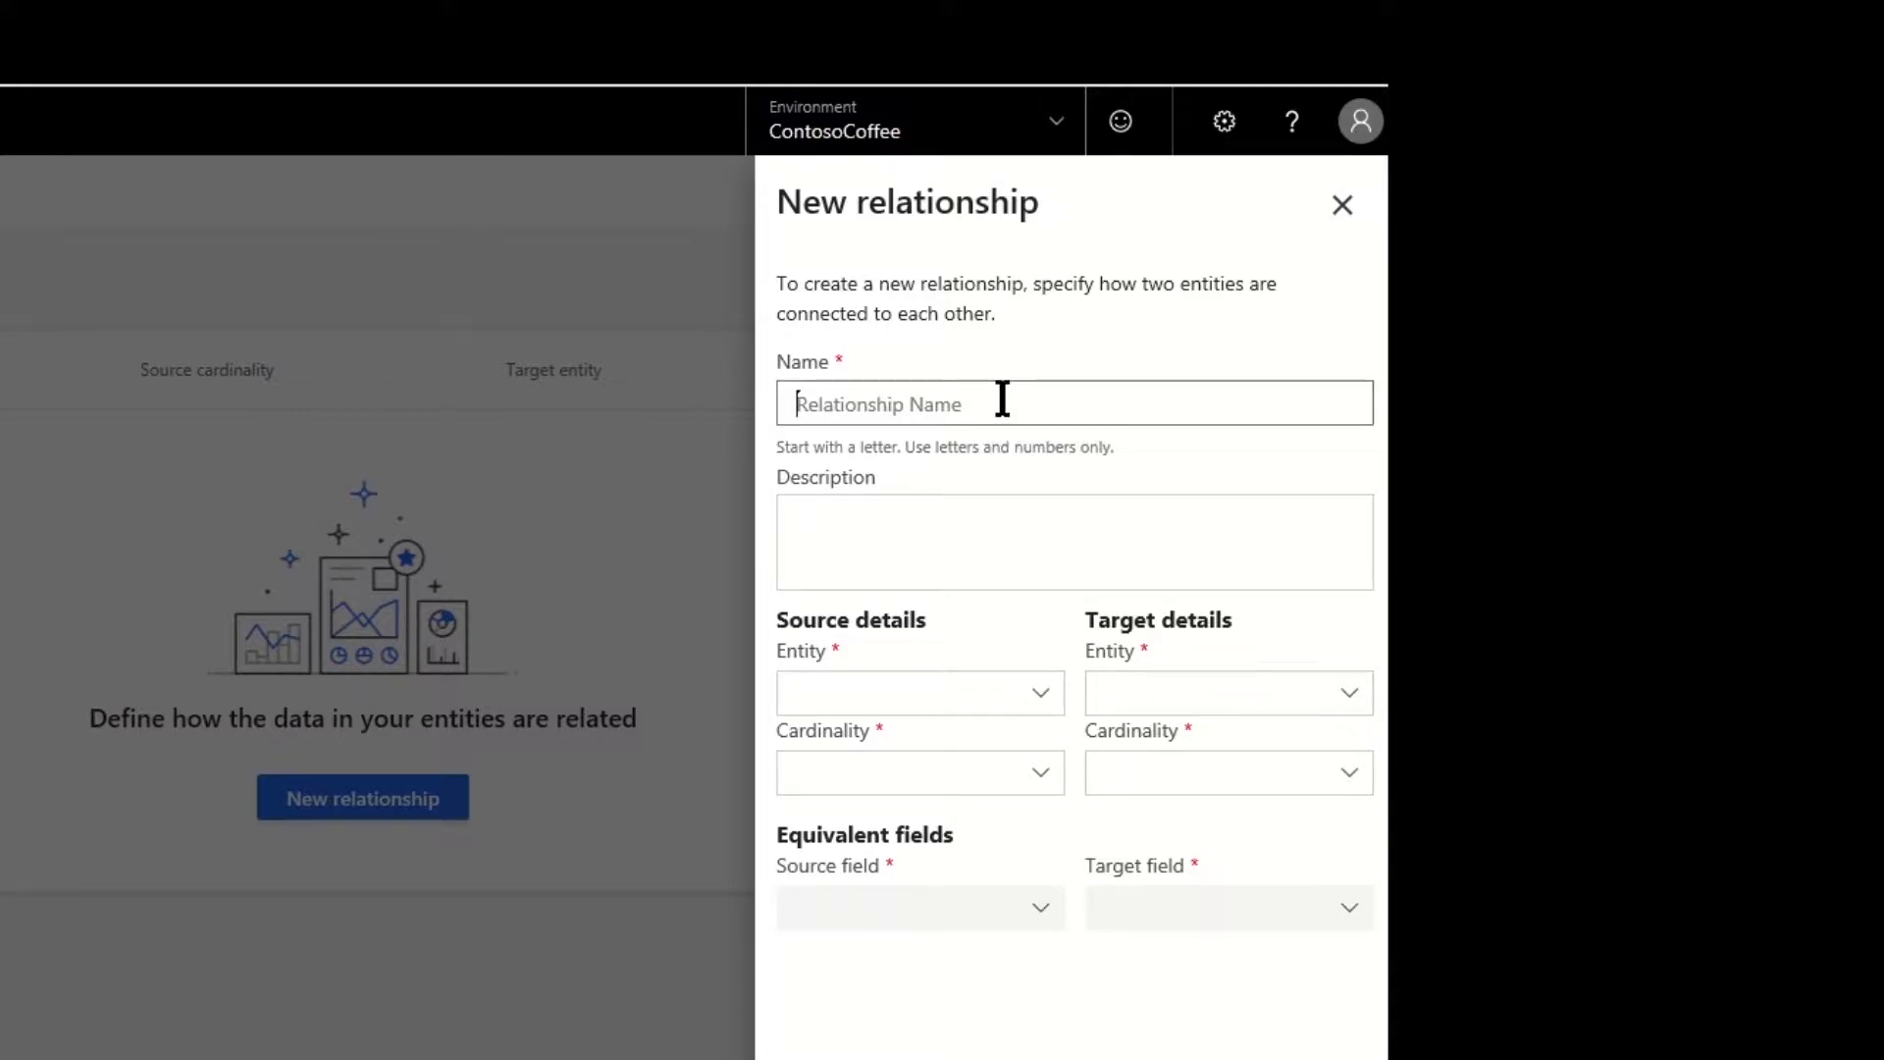
{"action": "type", "text": "On"}
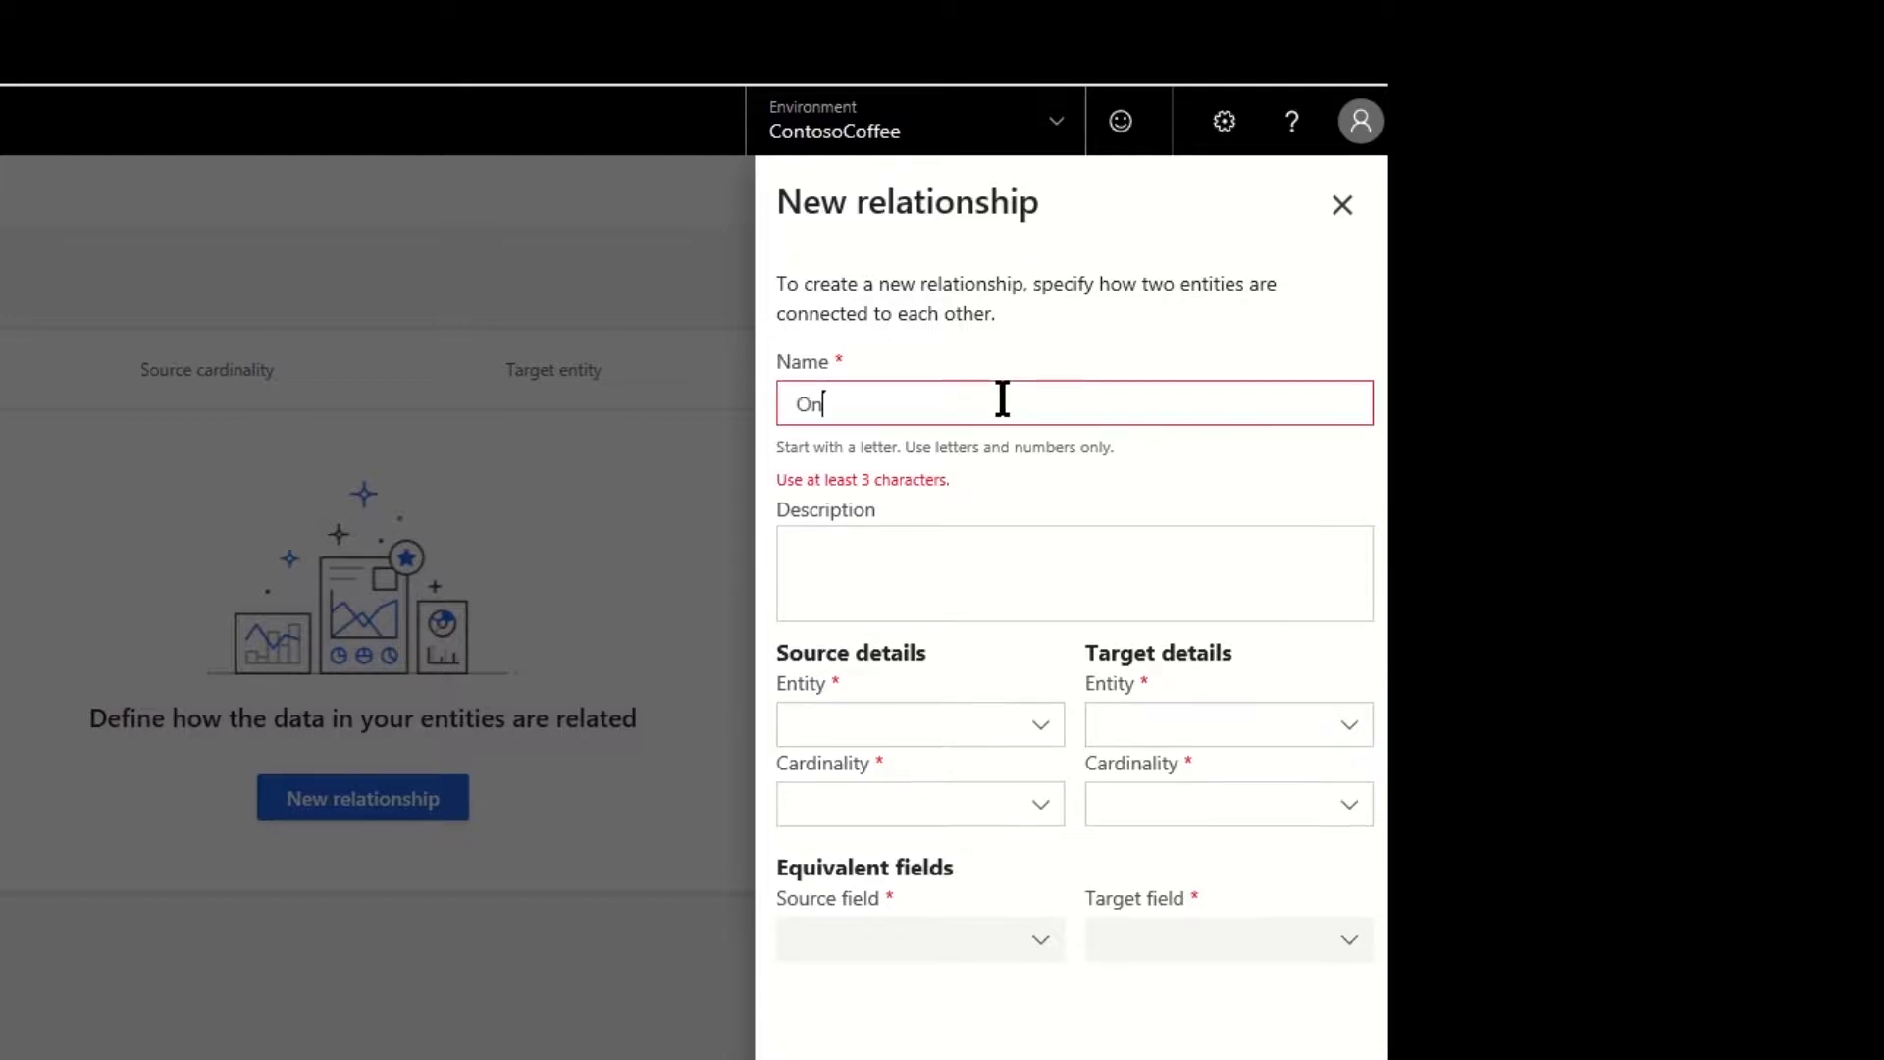
{"action": "type", "text": "linePurc"}
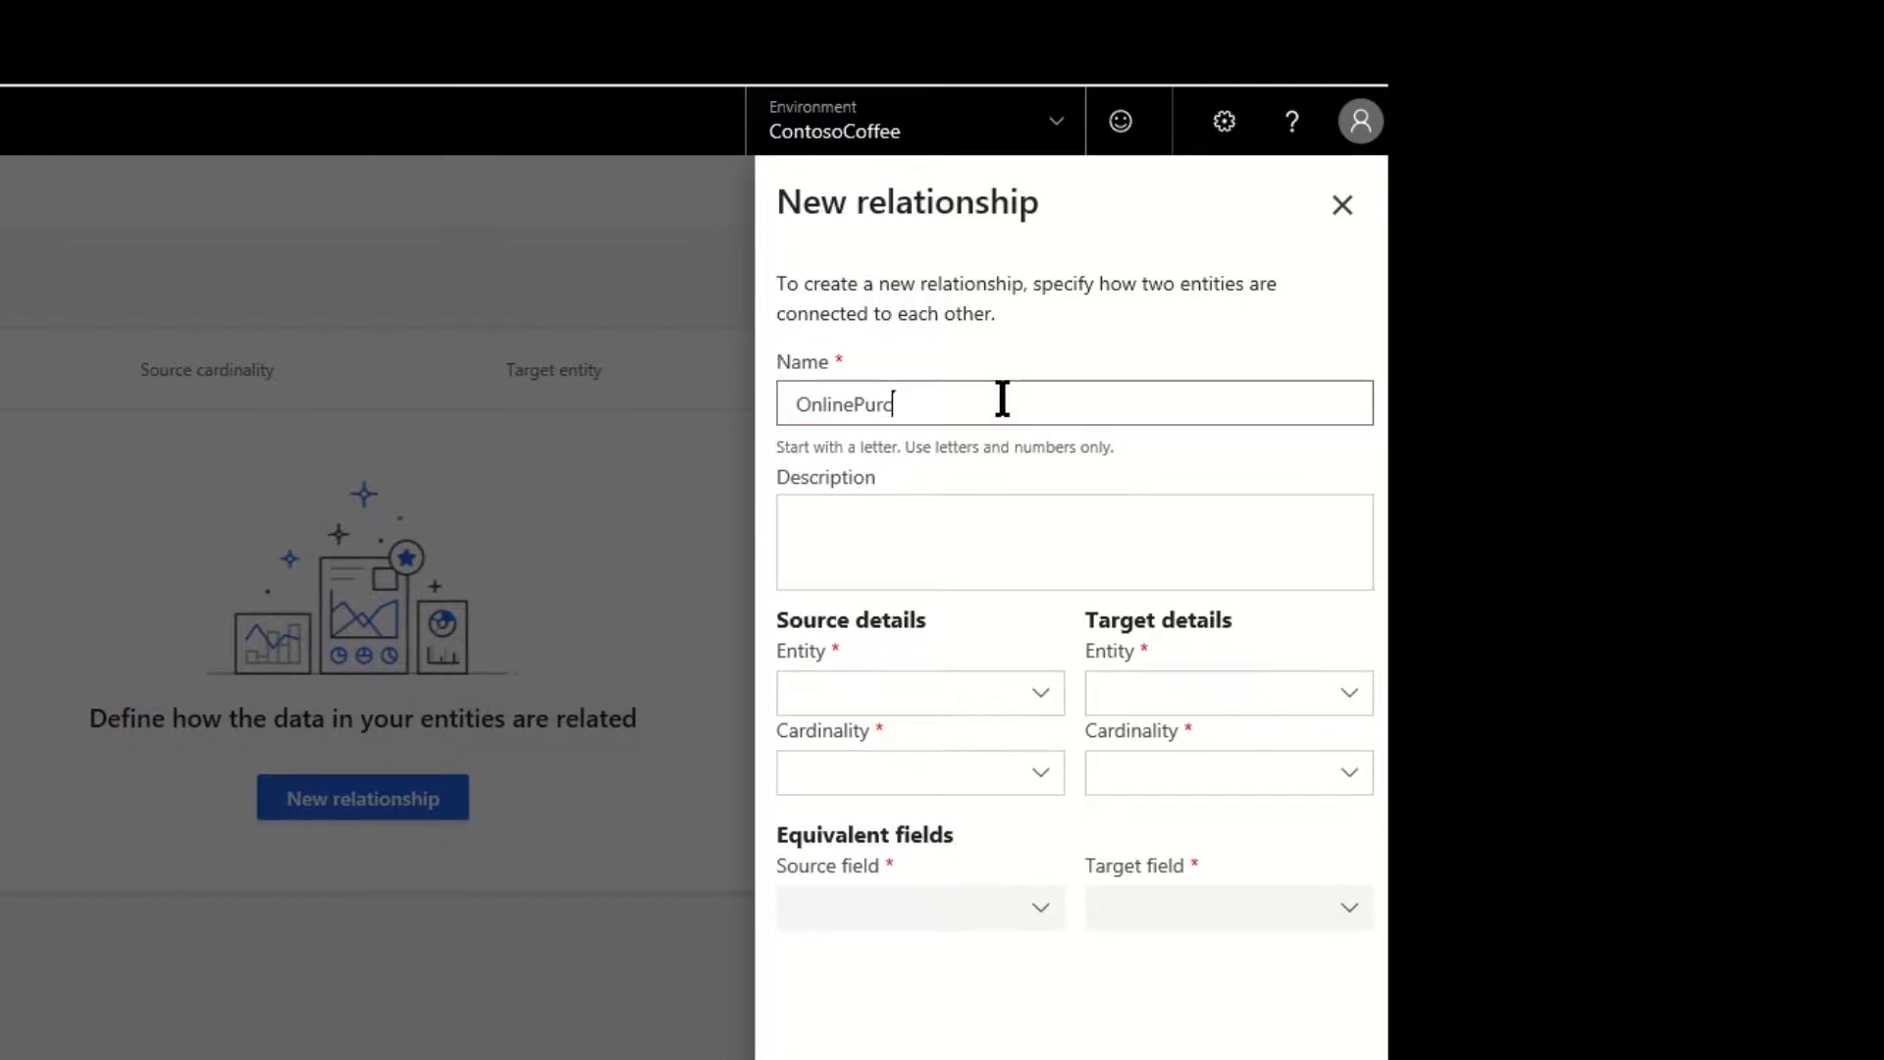
{"action": "type", "text": "hasetoCustomer"}
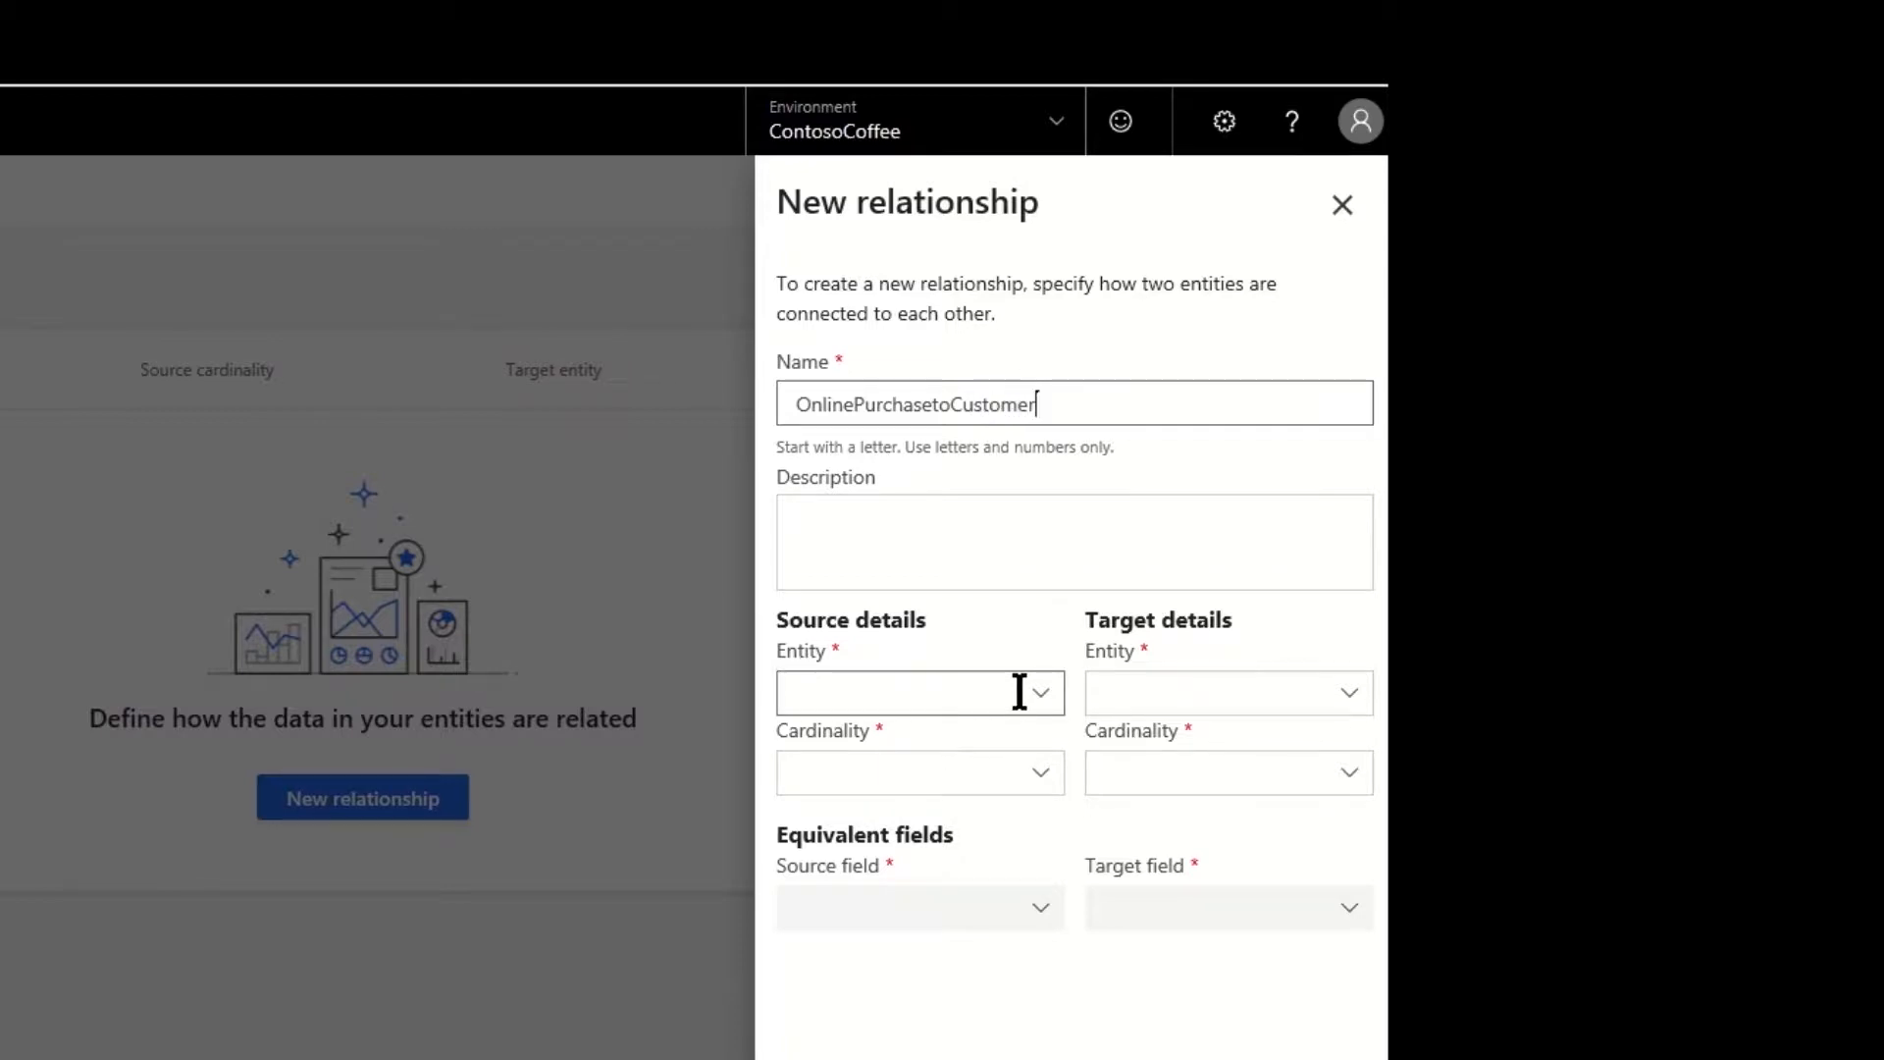
Step: Set the relationship's source to OnlinePurchases : OnlineContacts with cardinality Many and its target to Customer : CustomerInsights with cardinality One
{"action": "left_click", "coordinate": [1020, 692]}
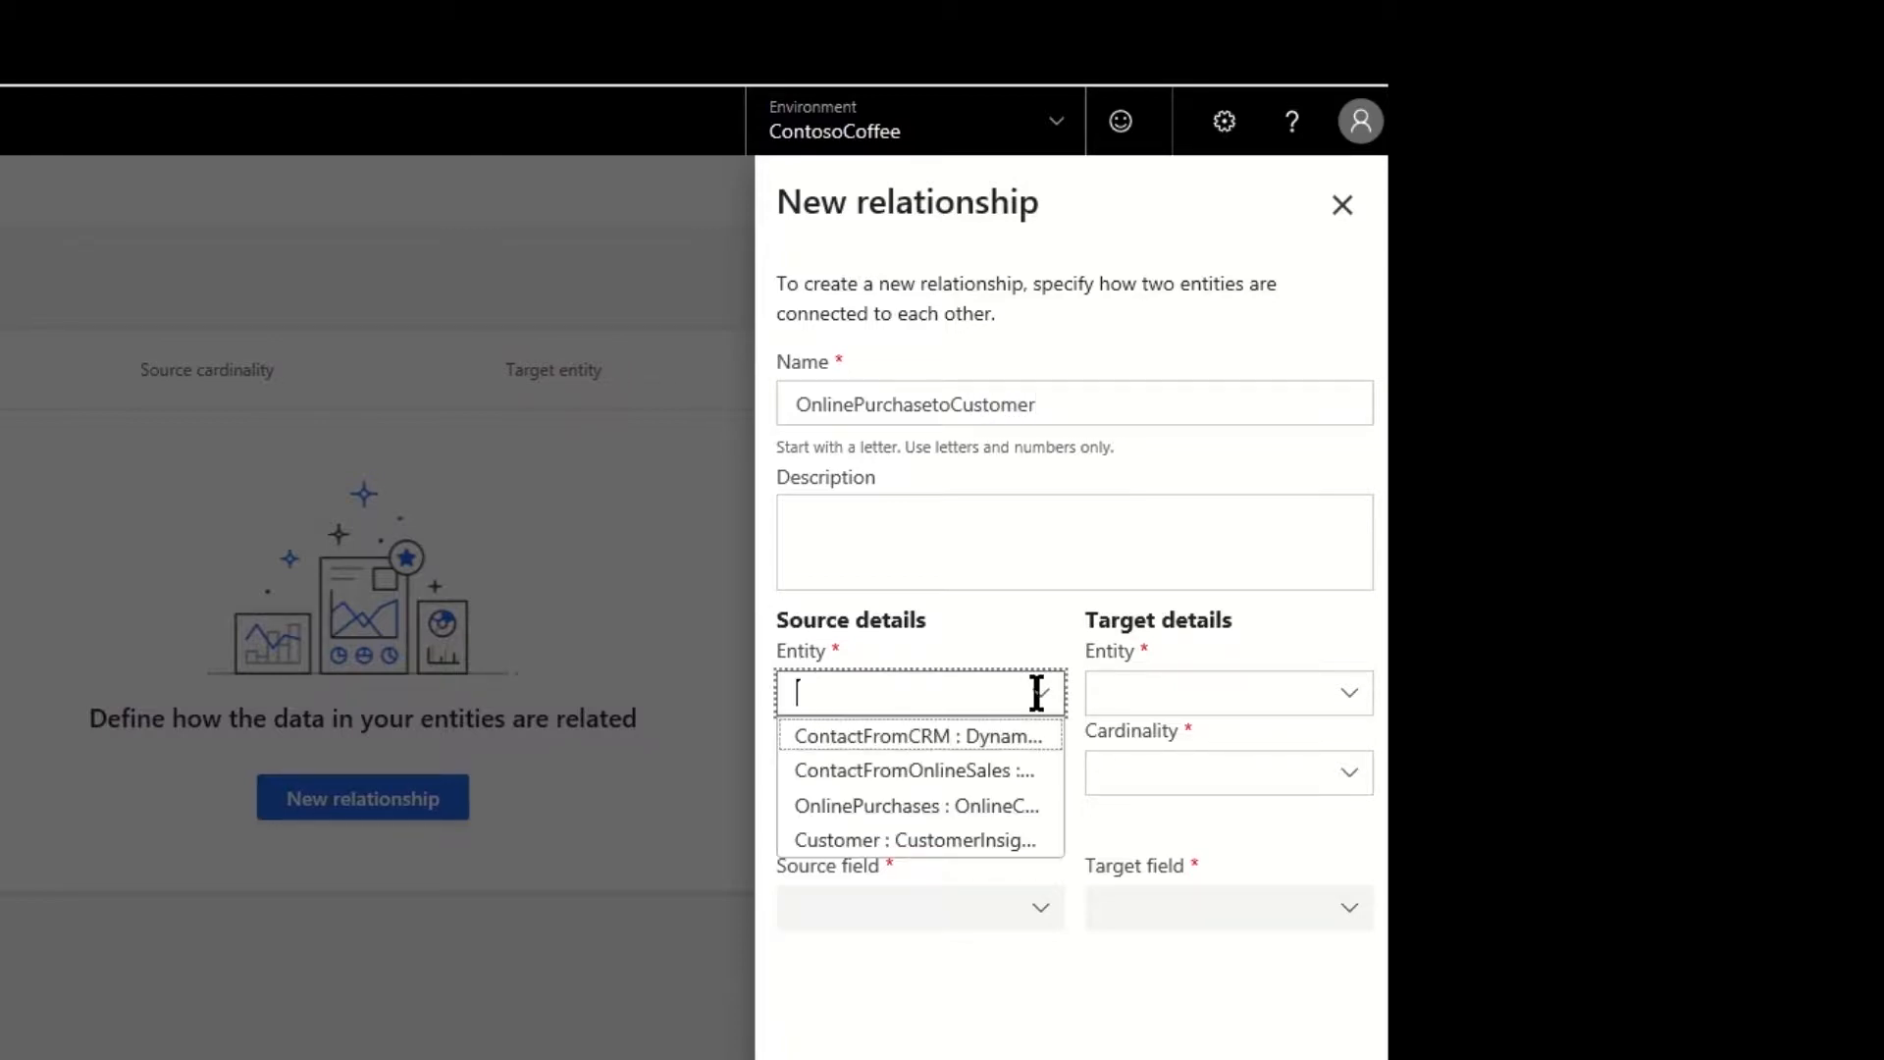
{"action": "left_click", "coordinate": [1010, 805]}
{"action": "left_click", "coordinate": [1316, 693]}
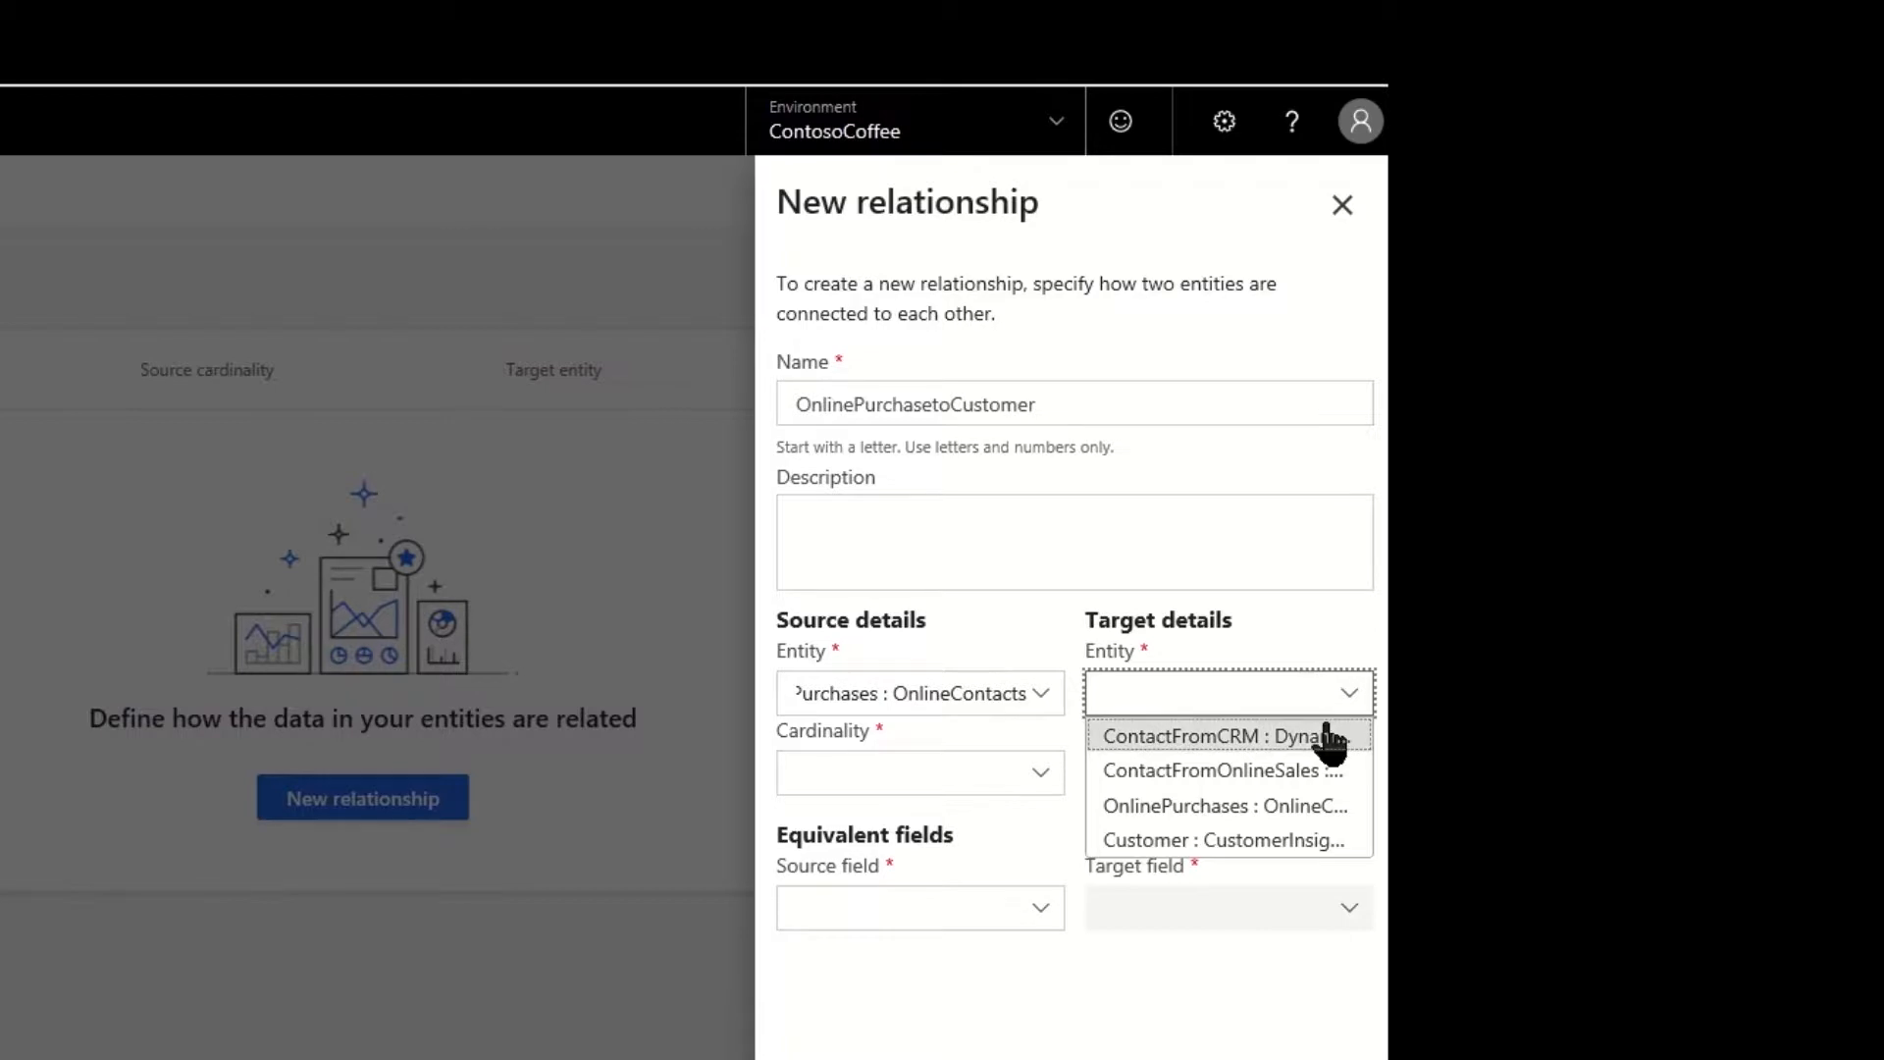
{"action": "left_click", "coordinate": [1262, 840]}
{"action": "left_click", "coordinate": [1040, 771]}
{"action": "left_click", "coordinate": [922, 850]}
{"action": "left_click", "coordinate": [1128, 775]}
{"action": "left_click", "coordinate": [1173, 819]}
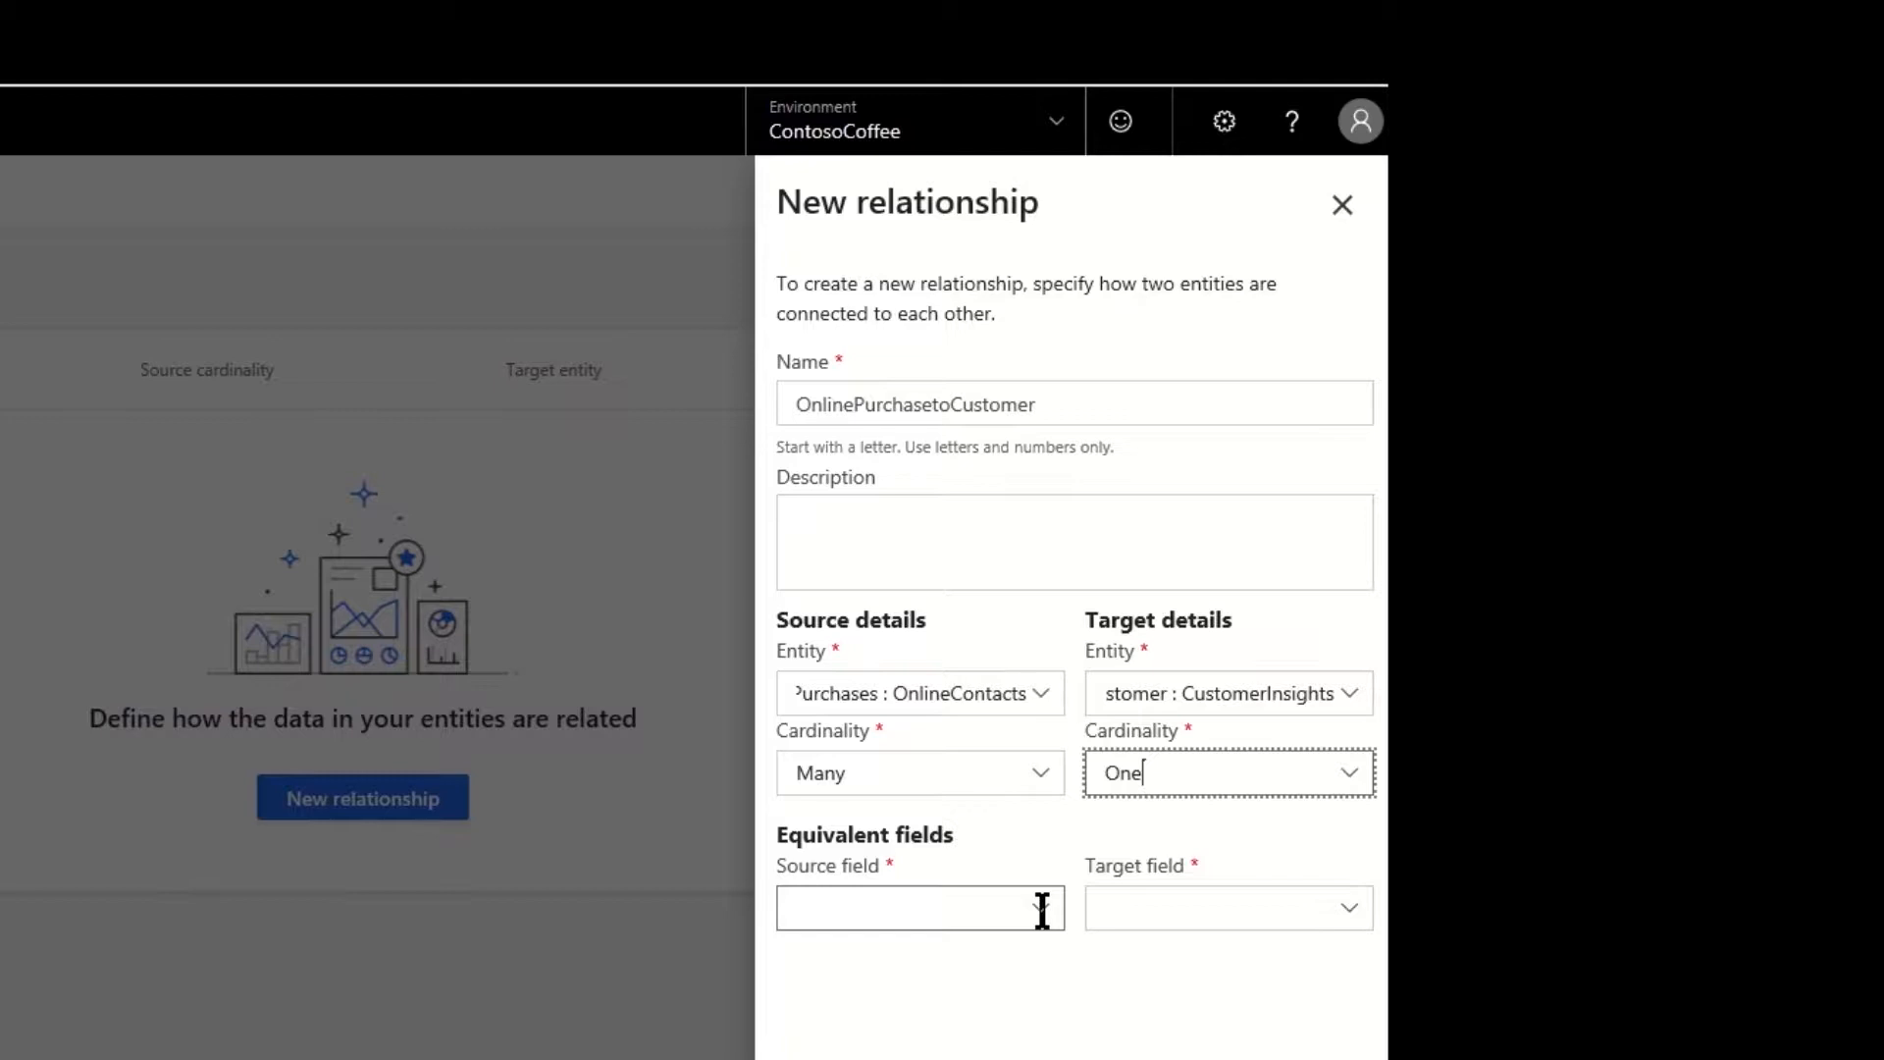
Step: Match source field ContactId to target field ContactId and save the relationship
{"action": "left_click", "coordinate": [1042, 909]}
{"action": "left_click", "coordinate": [957, 951]}
{"action": "left_click", "coordinate": [1234, 899]}
{"action": "scroll", "coordinate": [1260, 1042], "scroll_direction": "down", "scroll_amount": 10}
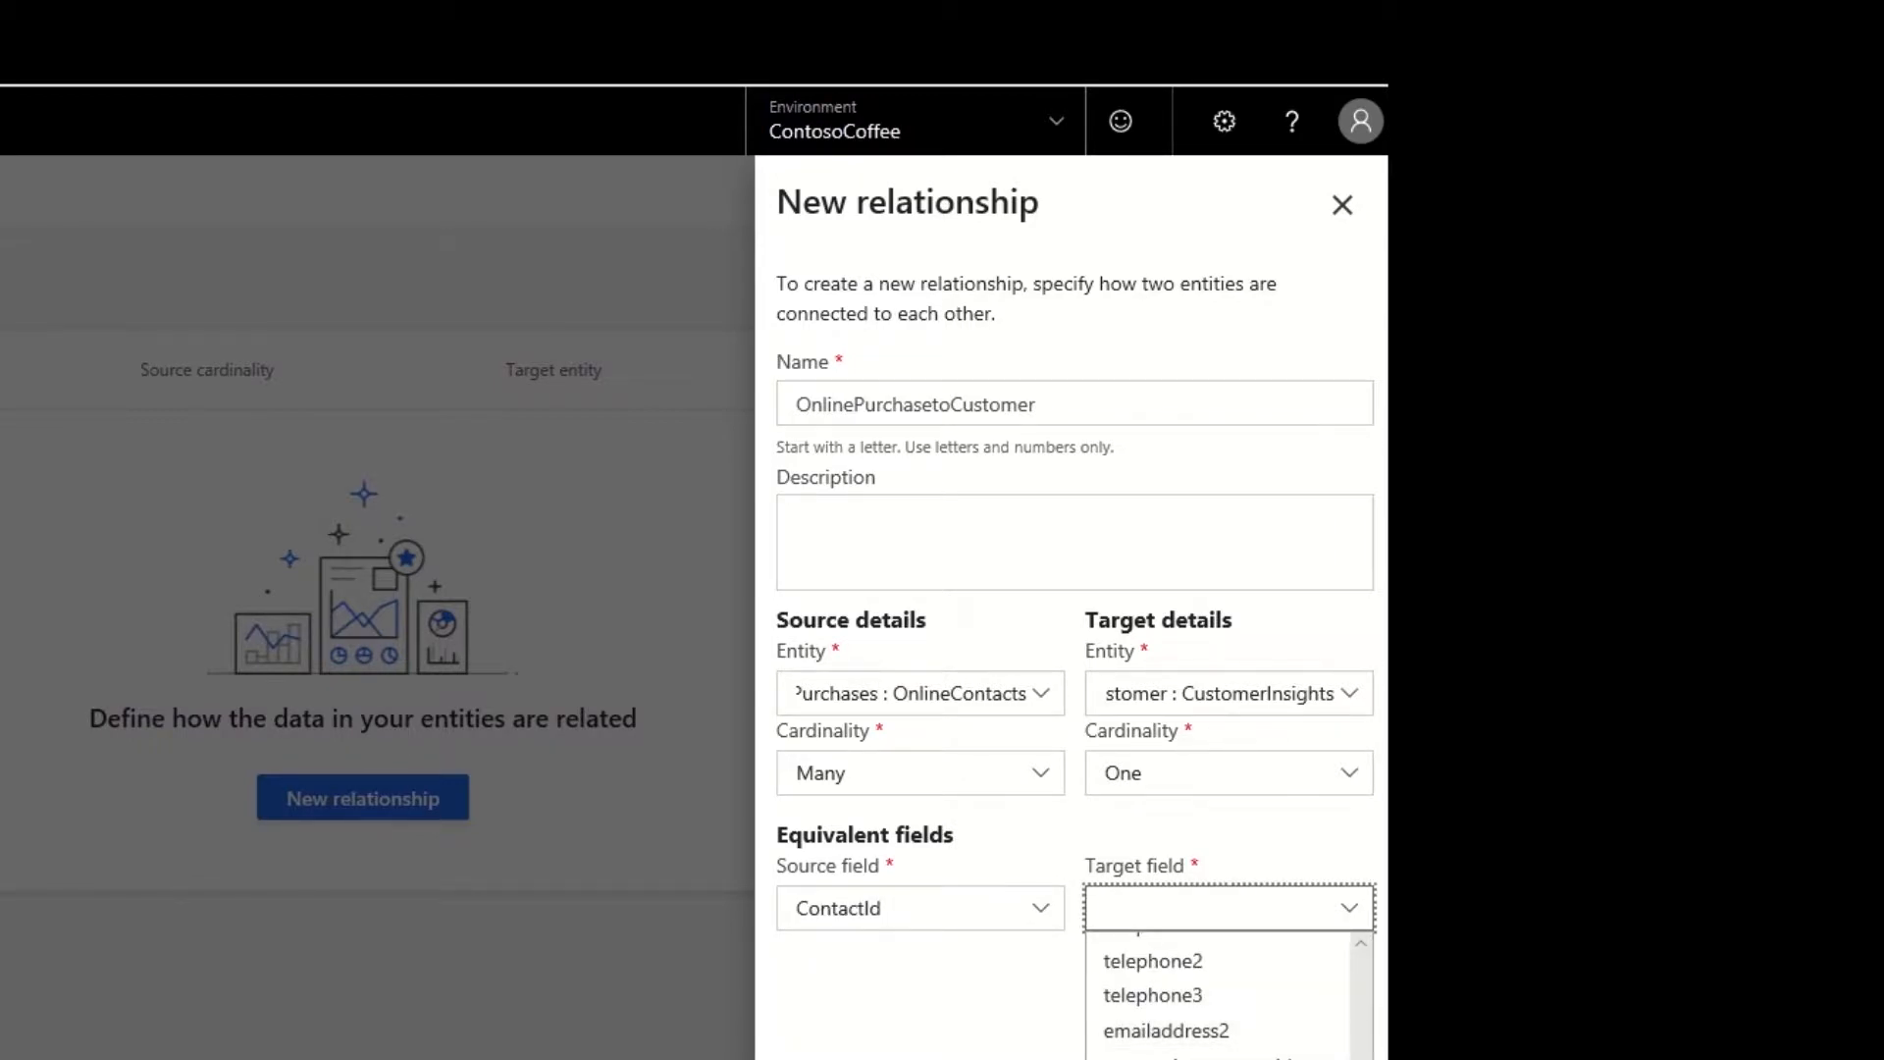
{"action": "type", "text": "ContactId"}
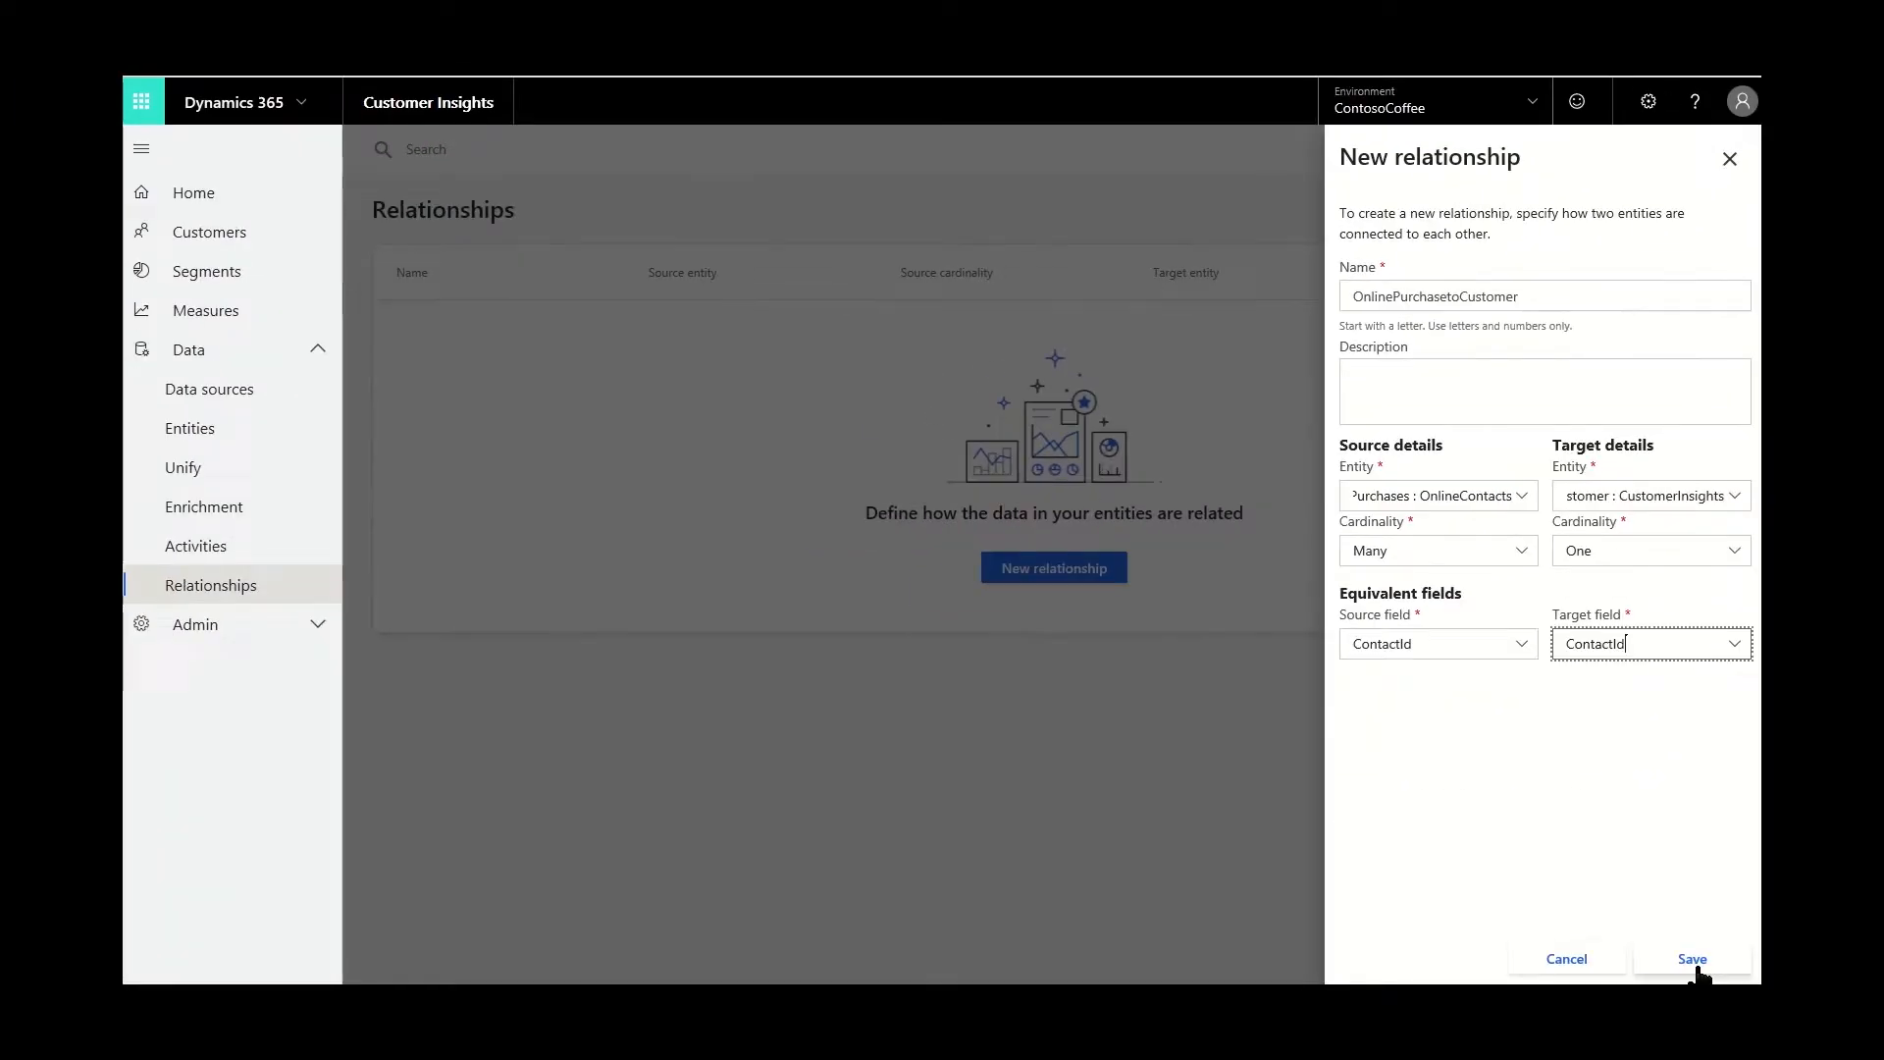
{"action": "left_click", "coordinate": [1686, 958]}
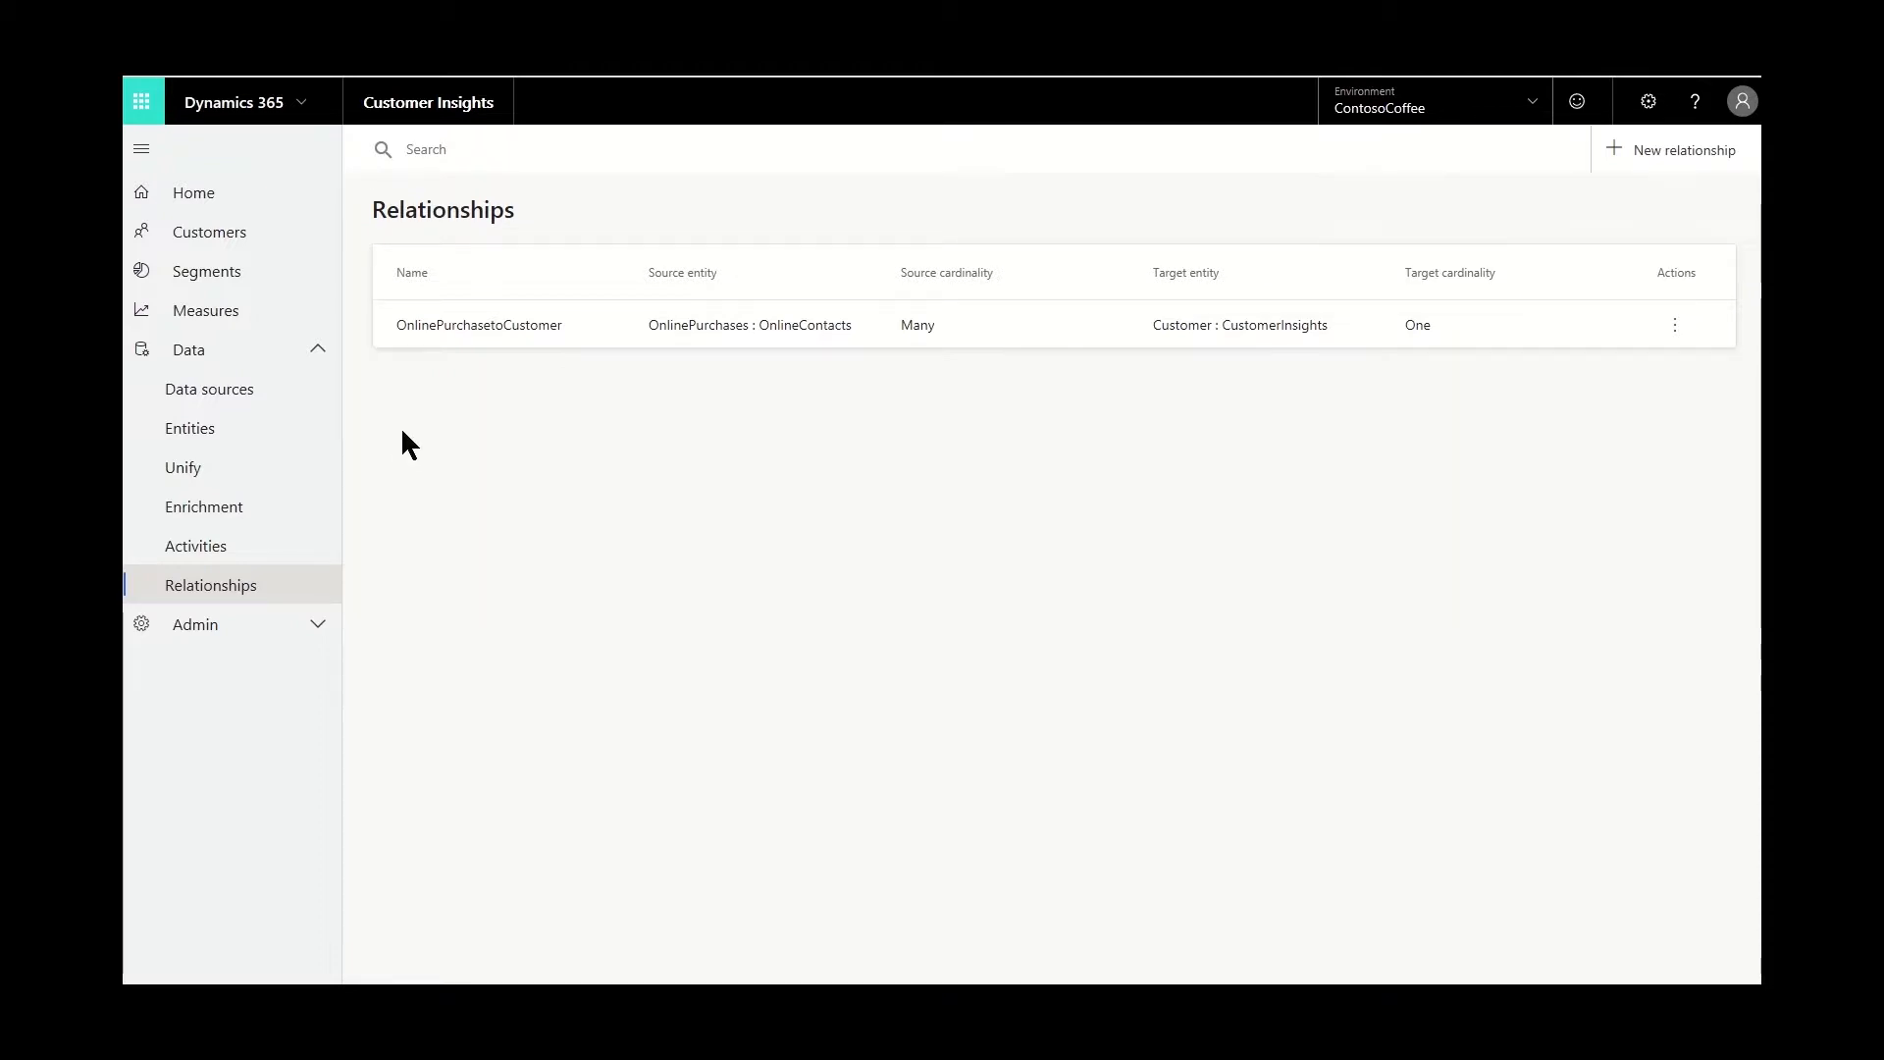
Step: Start a new measure of type Customer attribute and name it TotalSpendPerCustomer
{"action": "left_click", "coordinate": [232, 324]}
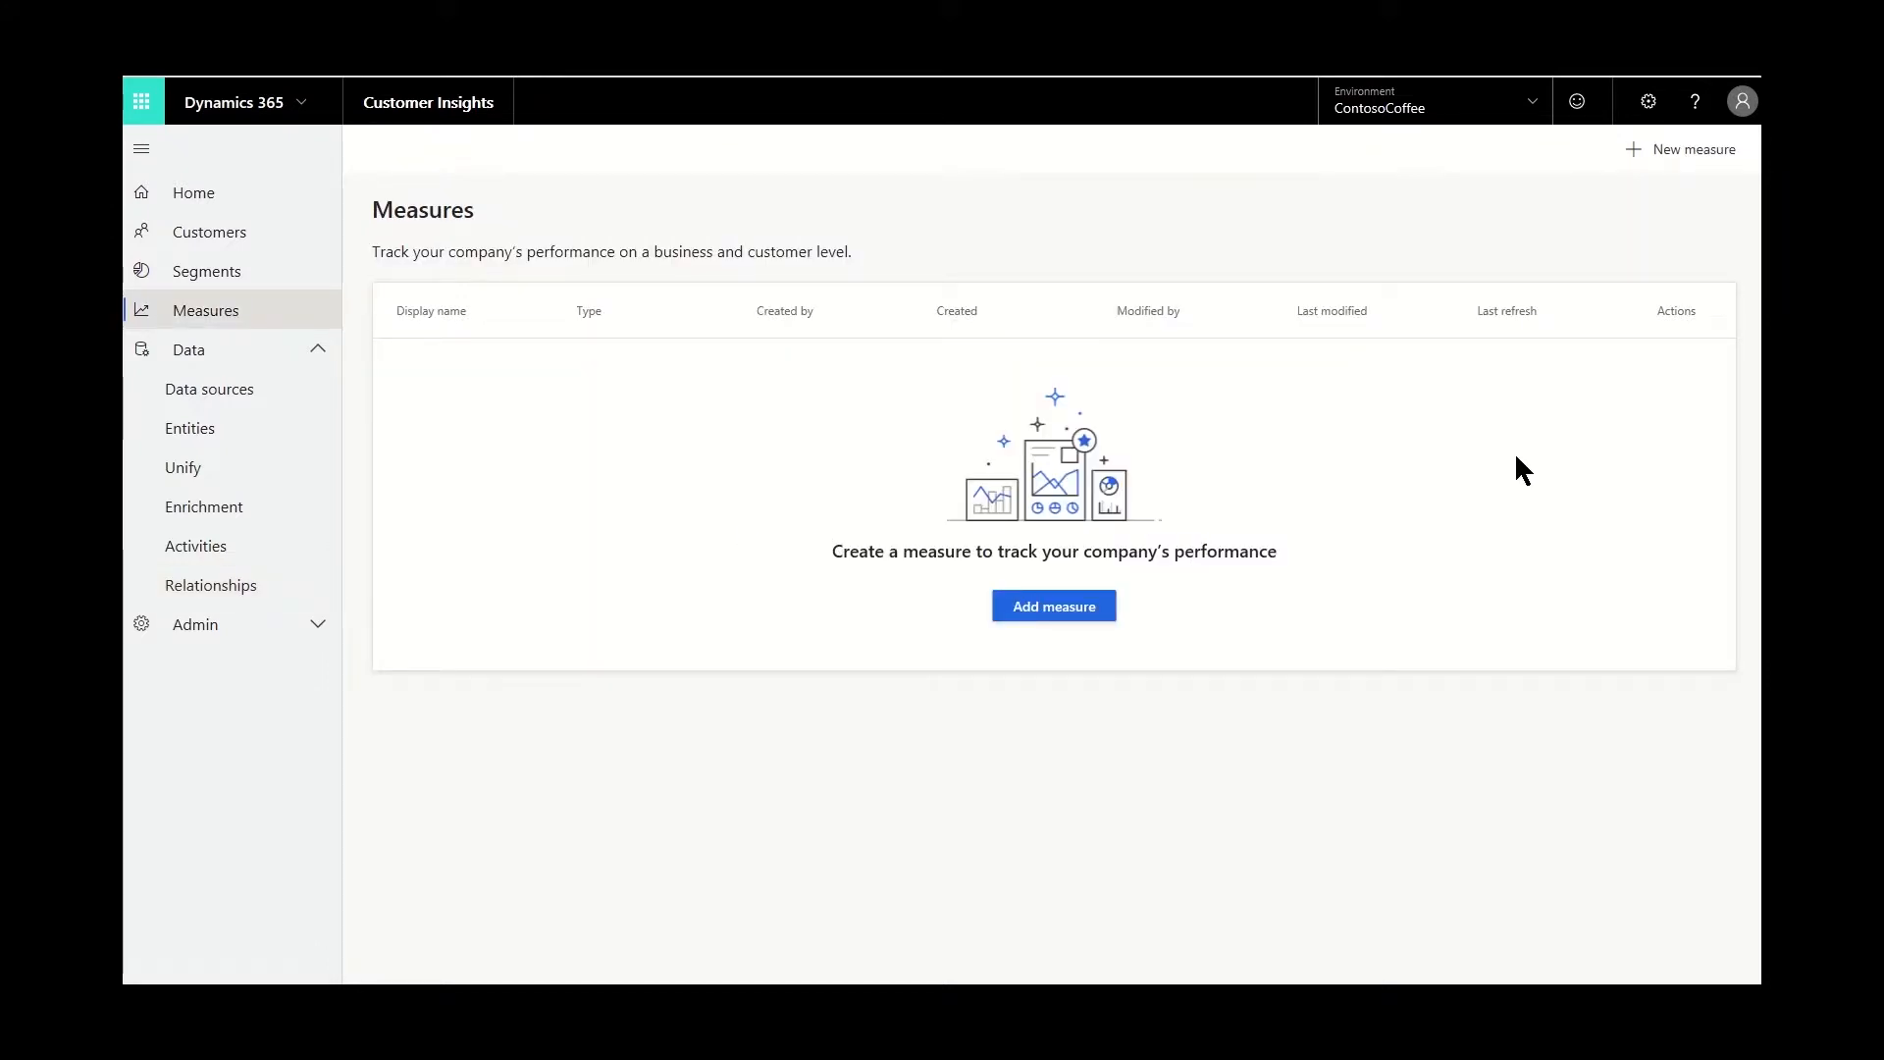
{"action": "left_click", "coordinate": [1060, 610]}
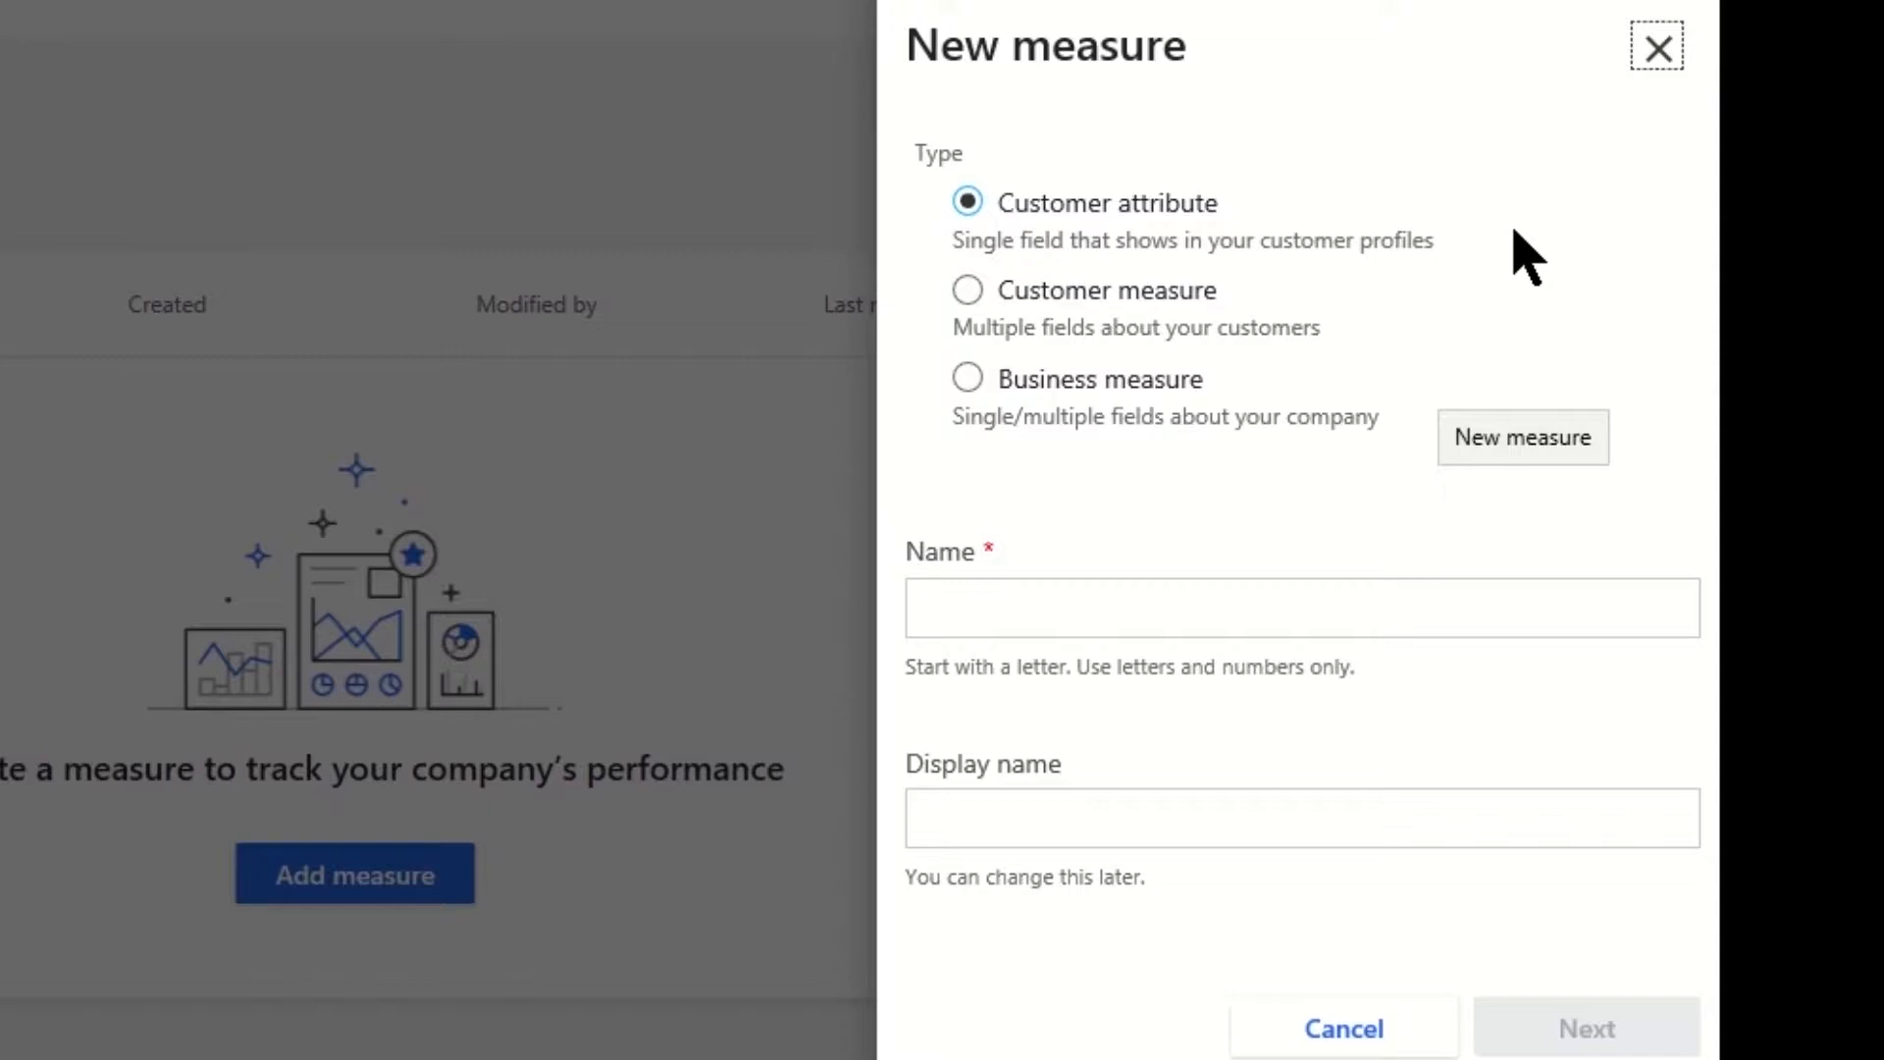
{"action": "left_click", "coordinate": [1117, 606]}
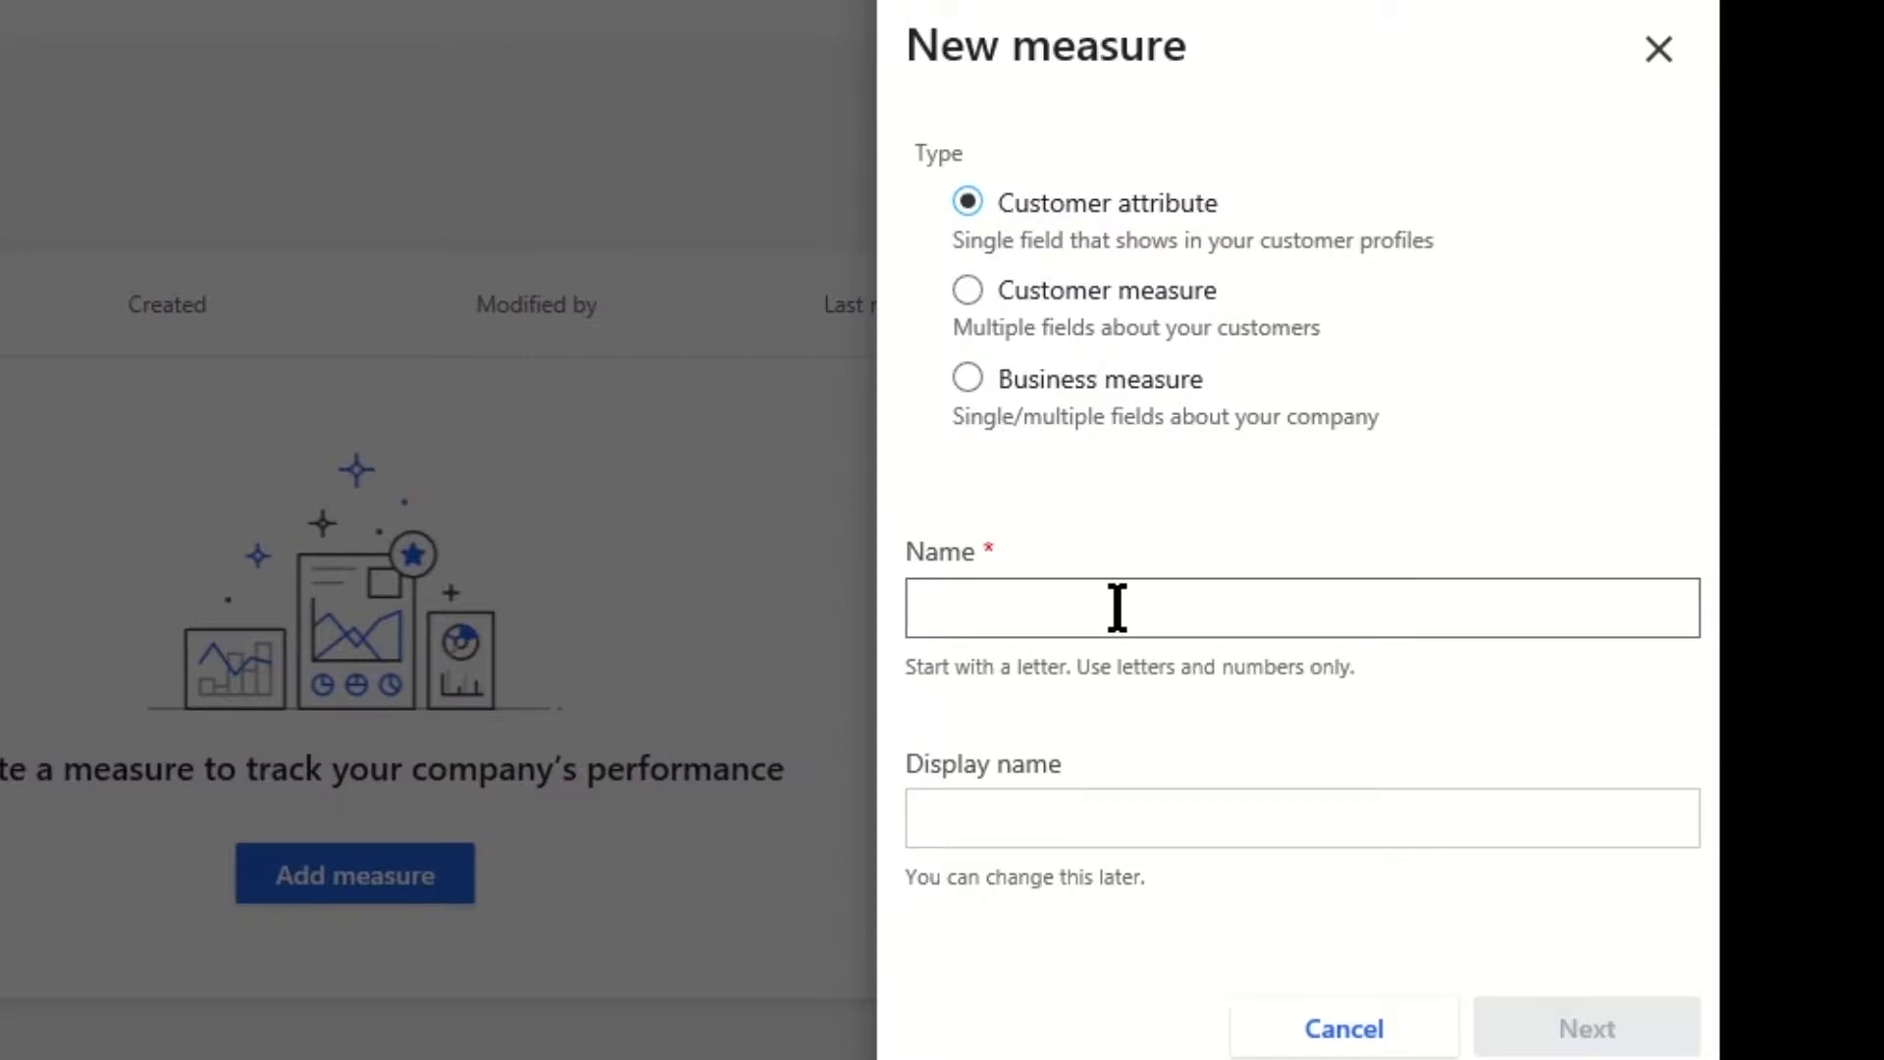
{"action": "type", "text": "Tota"}
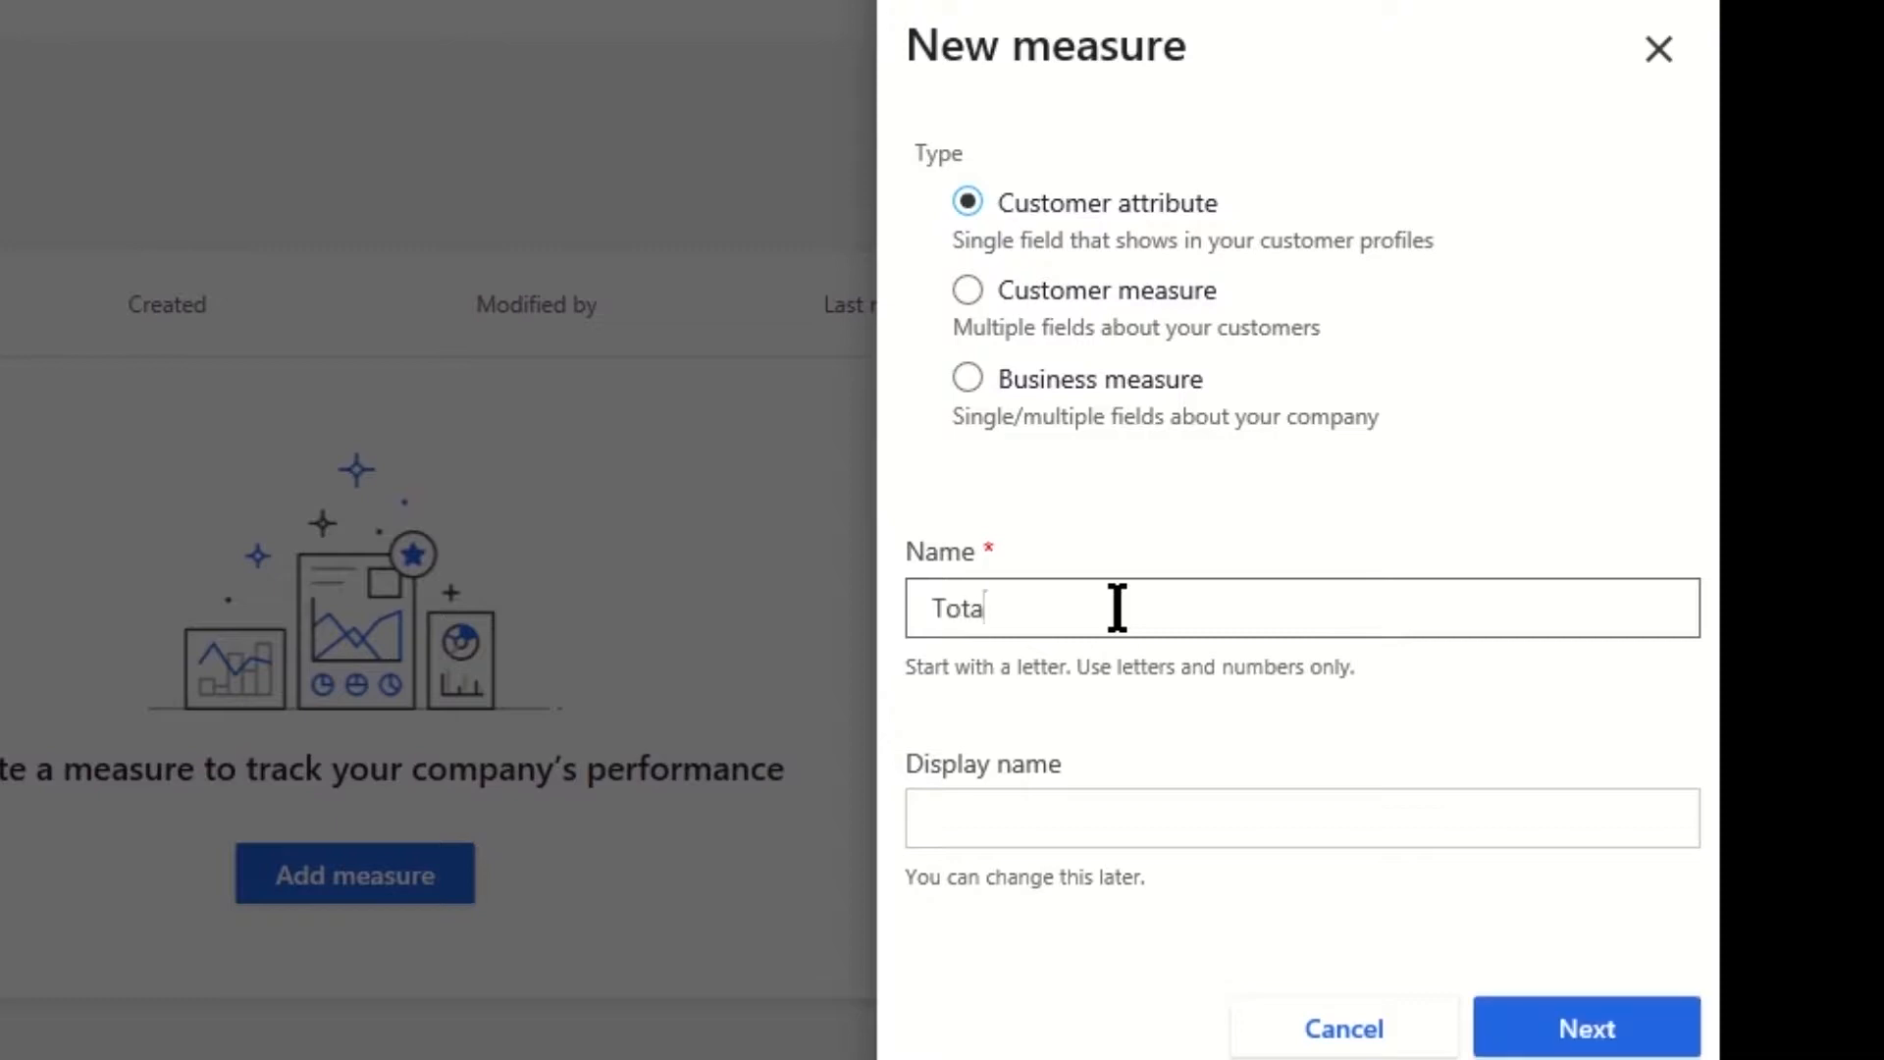
{"action": "type", "text": "lSpendPerCustomer"}
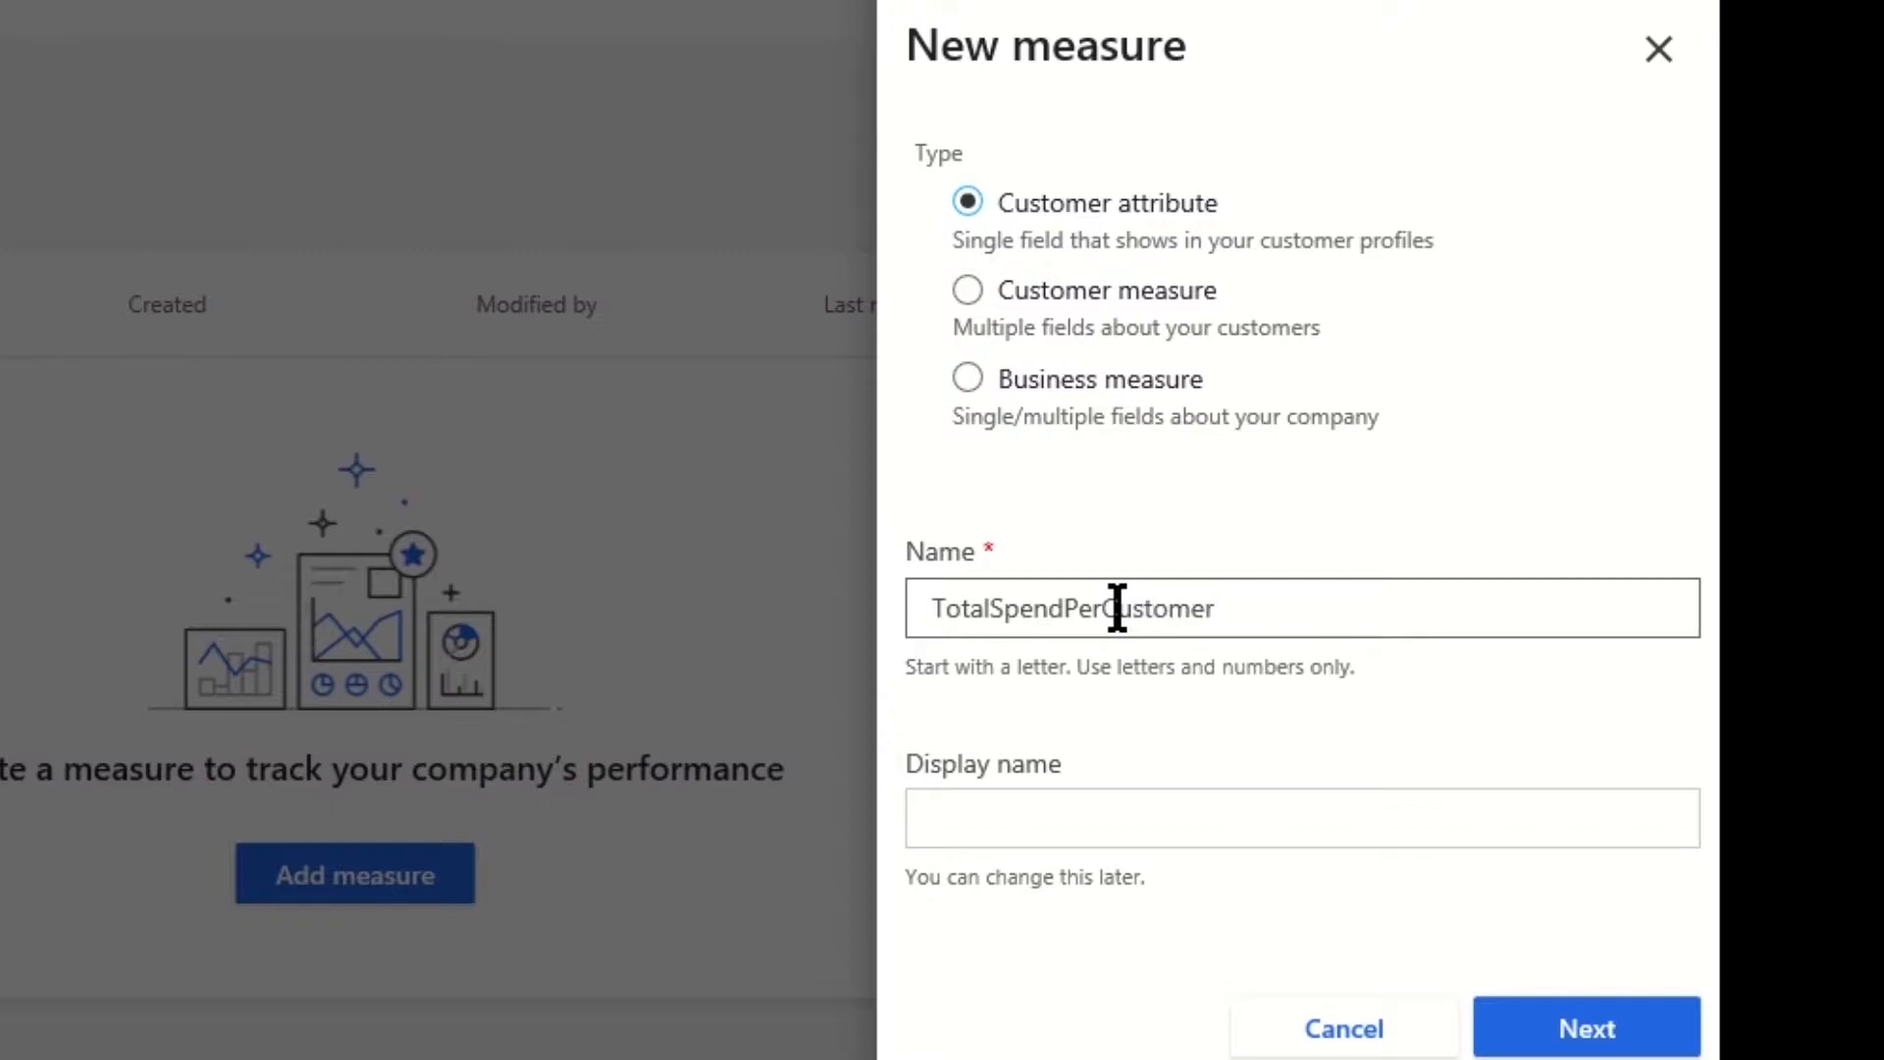
Step: Set the measure's display name to Total Spend Per Customer, with spaces between the words
{"action": "left_click", "coordinate": [1131, 819]}
{"action": "left_click", "coordinate": [1002, 821]}
{"action": "key", "text": "Right"}
{"action": "key", "text": "Right"}
{"action": "key", "text": "Right"}
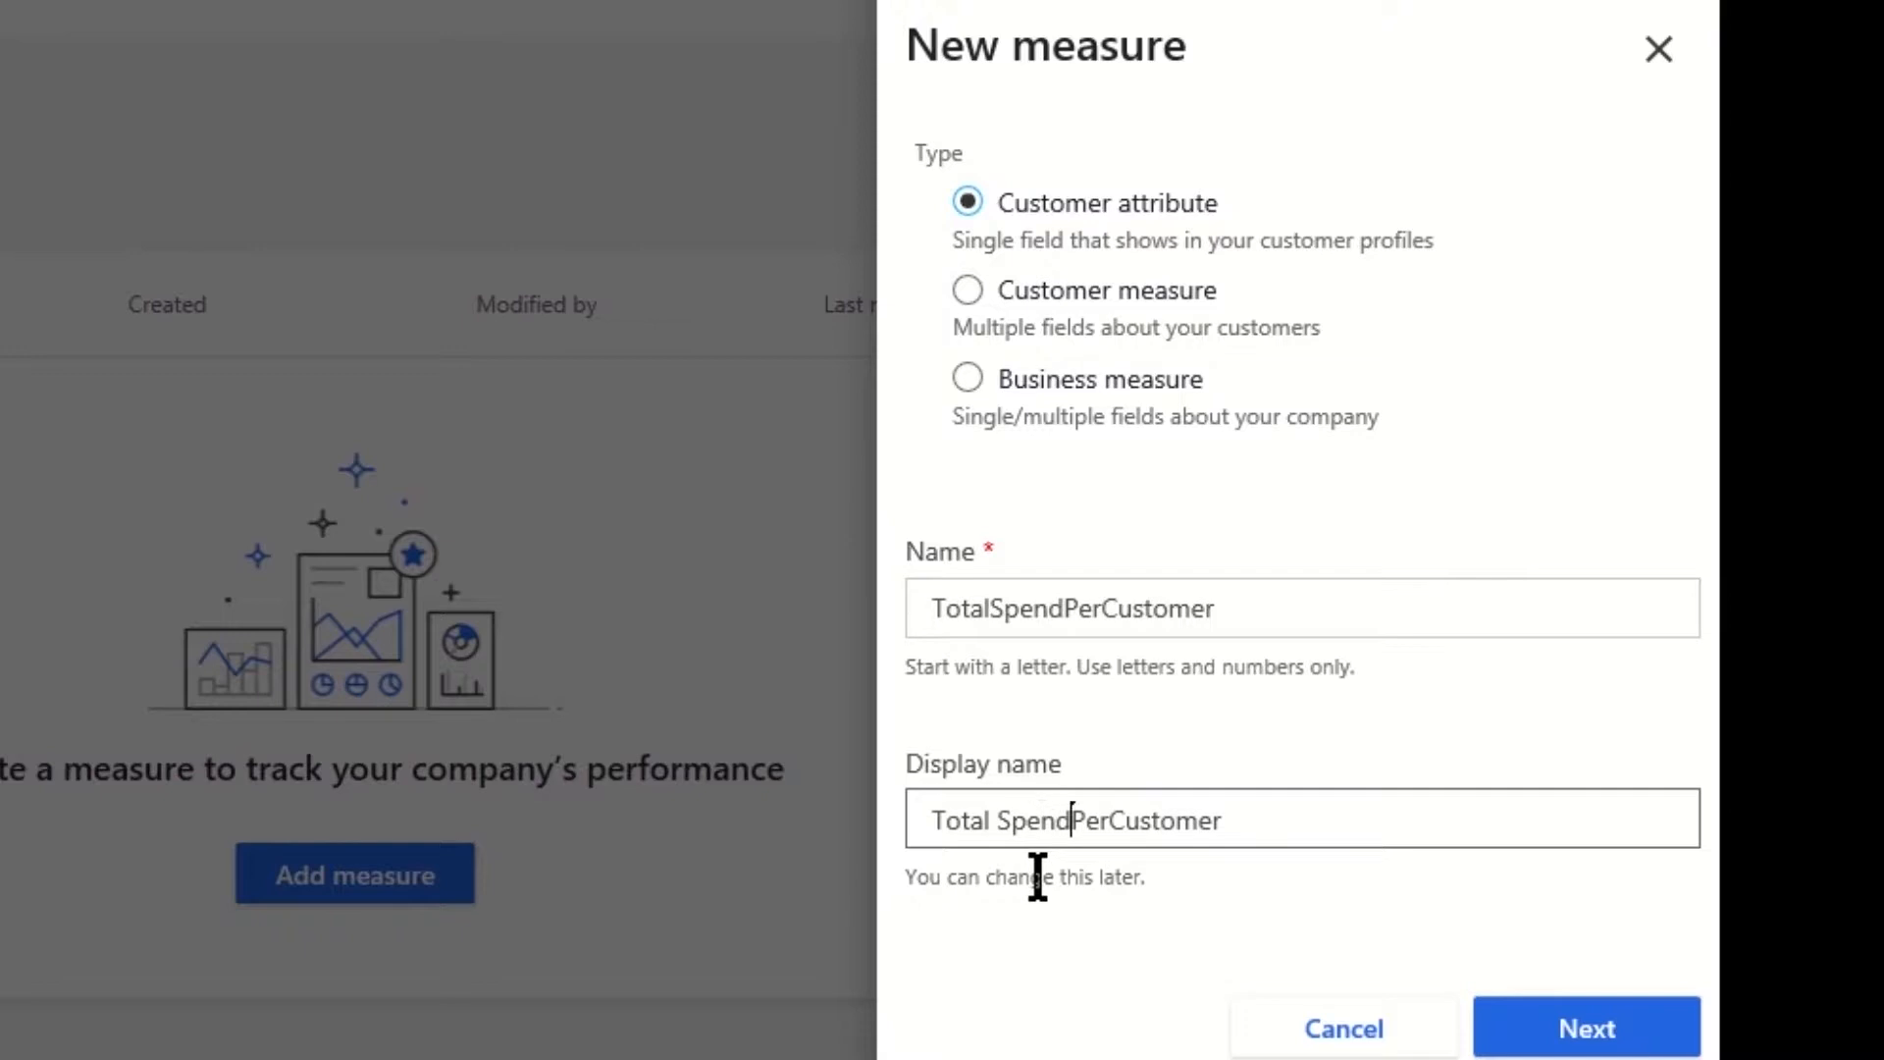
{"action": "key", "text": "Right"}
{"action": "key", "text": "Right"}
{"action": "key", "text": "Right"}
{"action": "key", "text": "Right"}
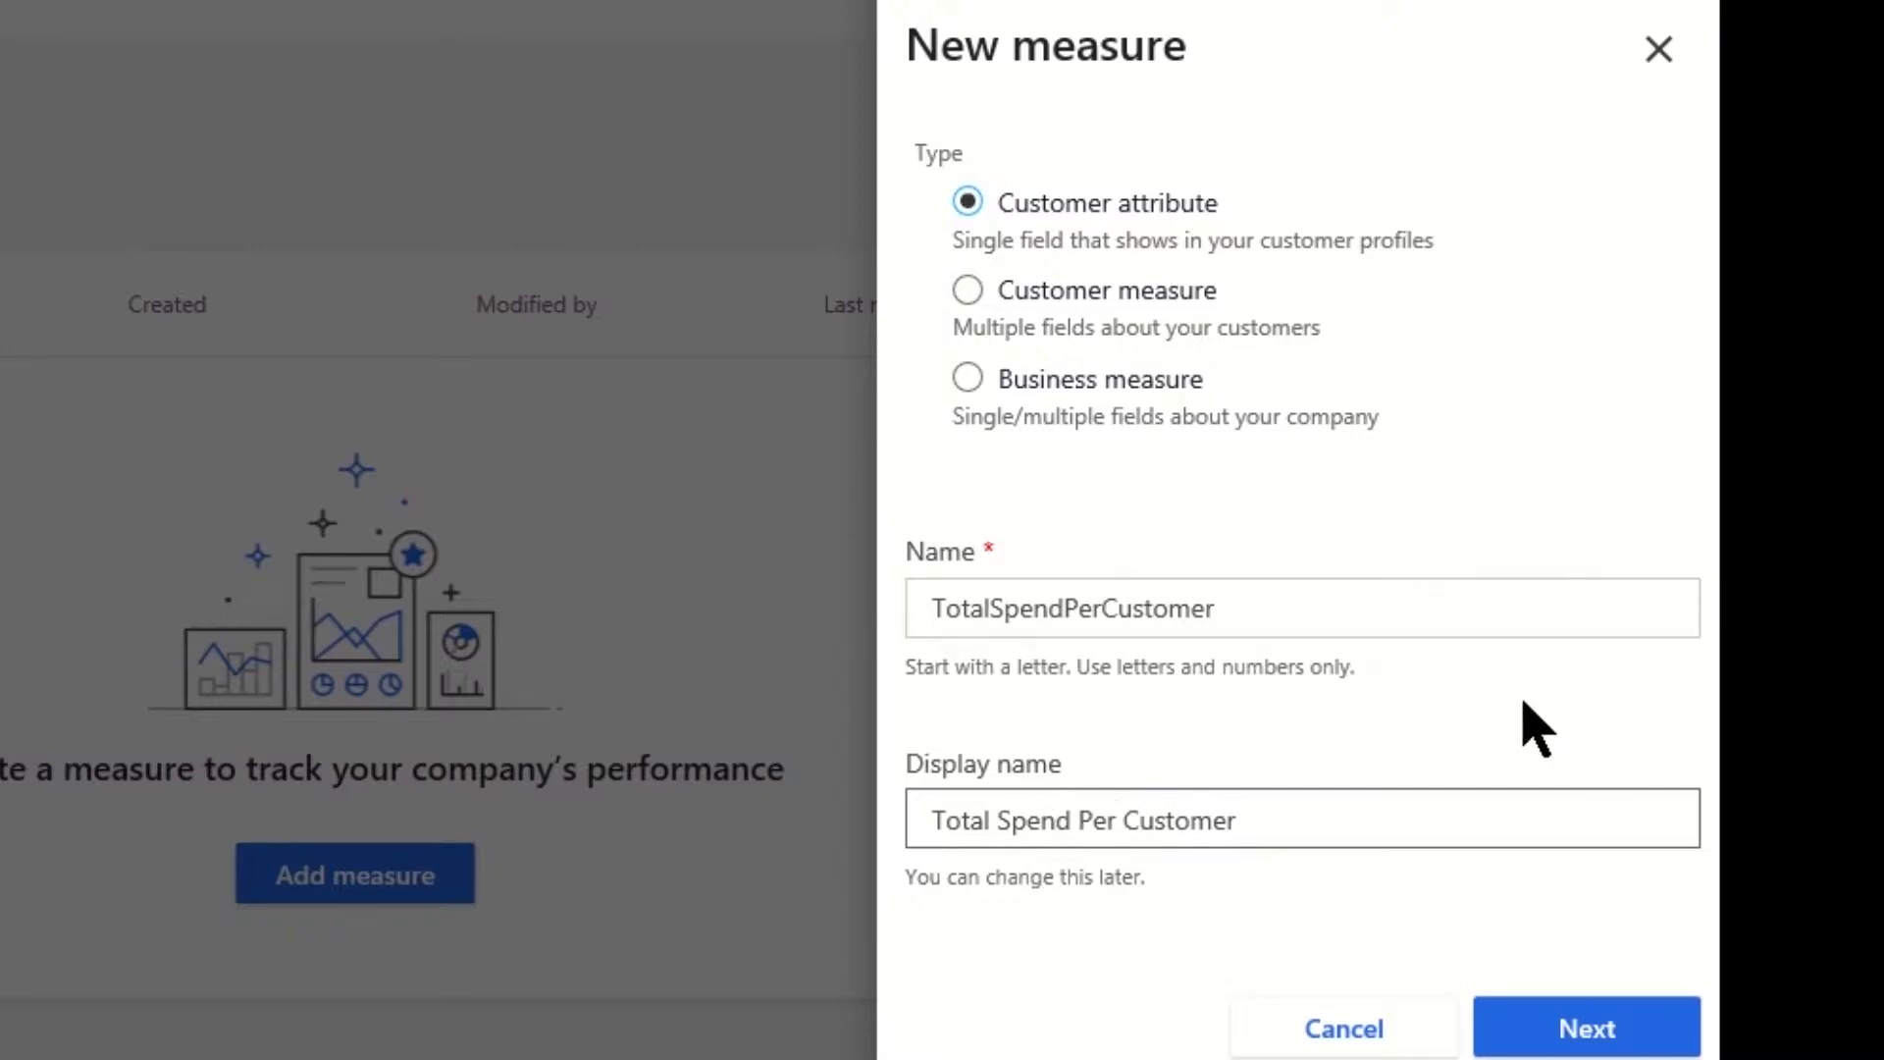
Step: Add the related entity OnlinePurchases : OnlineContacts to the measure and view the new variable form without creating a variable
{"action": "left_click", "coordinate": [1600, 1030]}
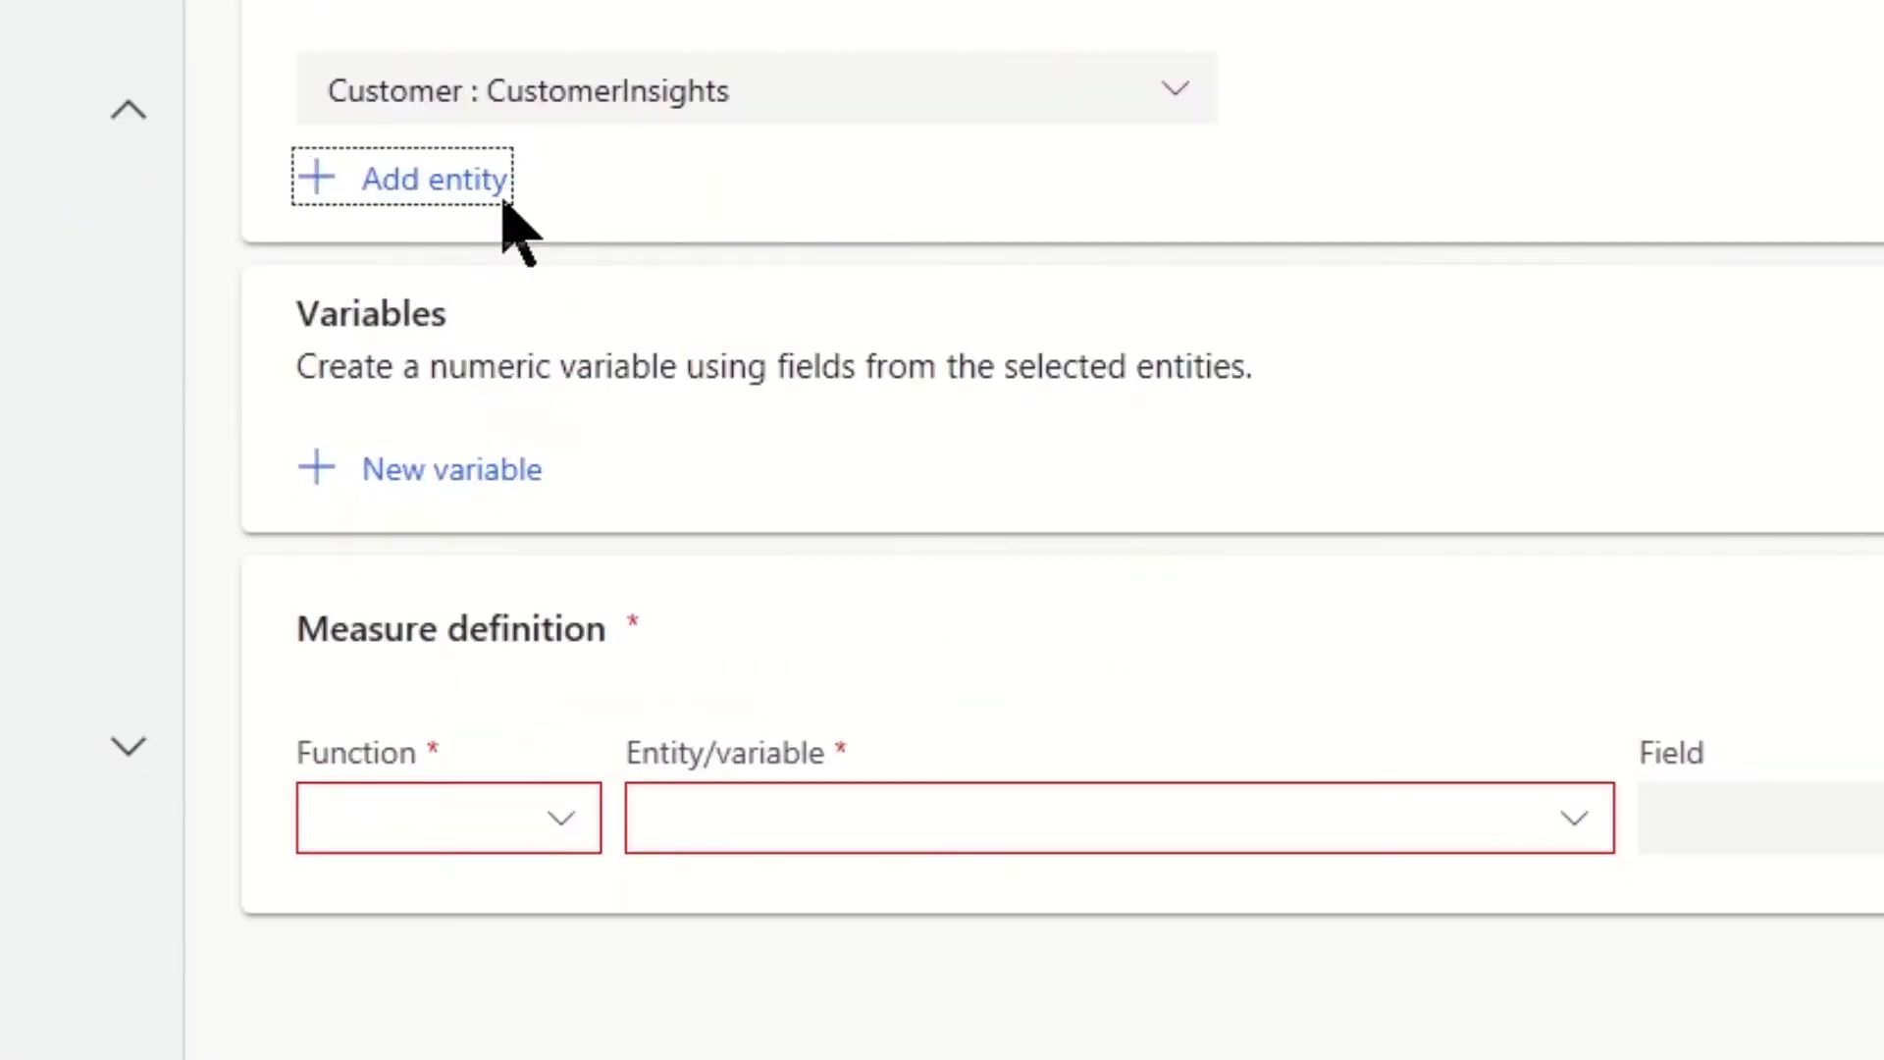
{"action": "left_click", "coordinate": [437, 180]}
{"action": "left_click", "coordinate": [429, 181]}
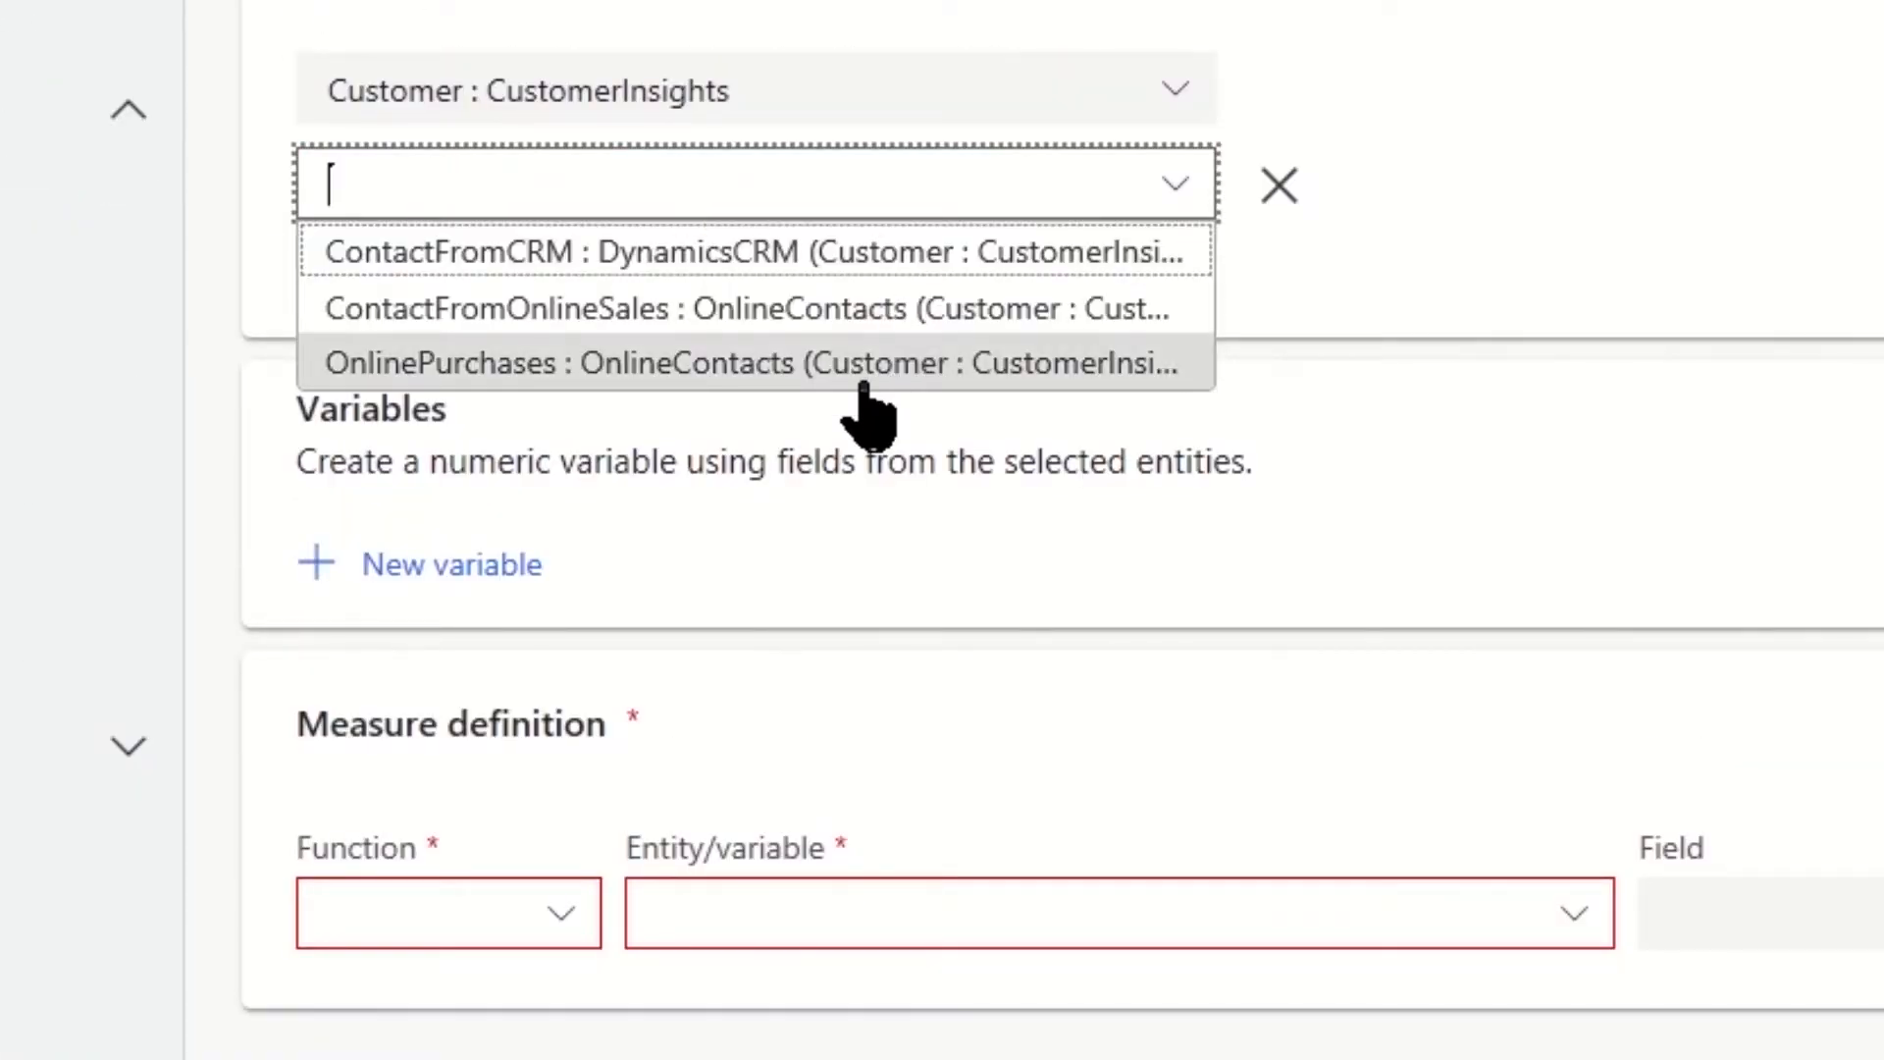
{"action": "left_click", "coordinate": [633, 365]}
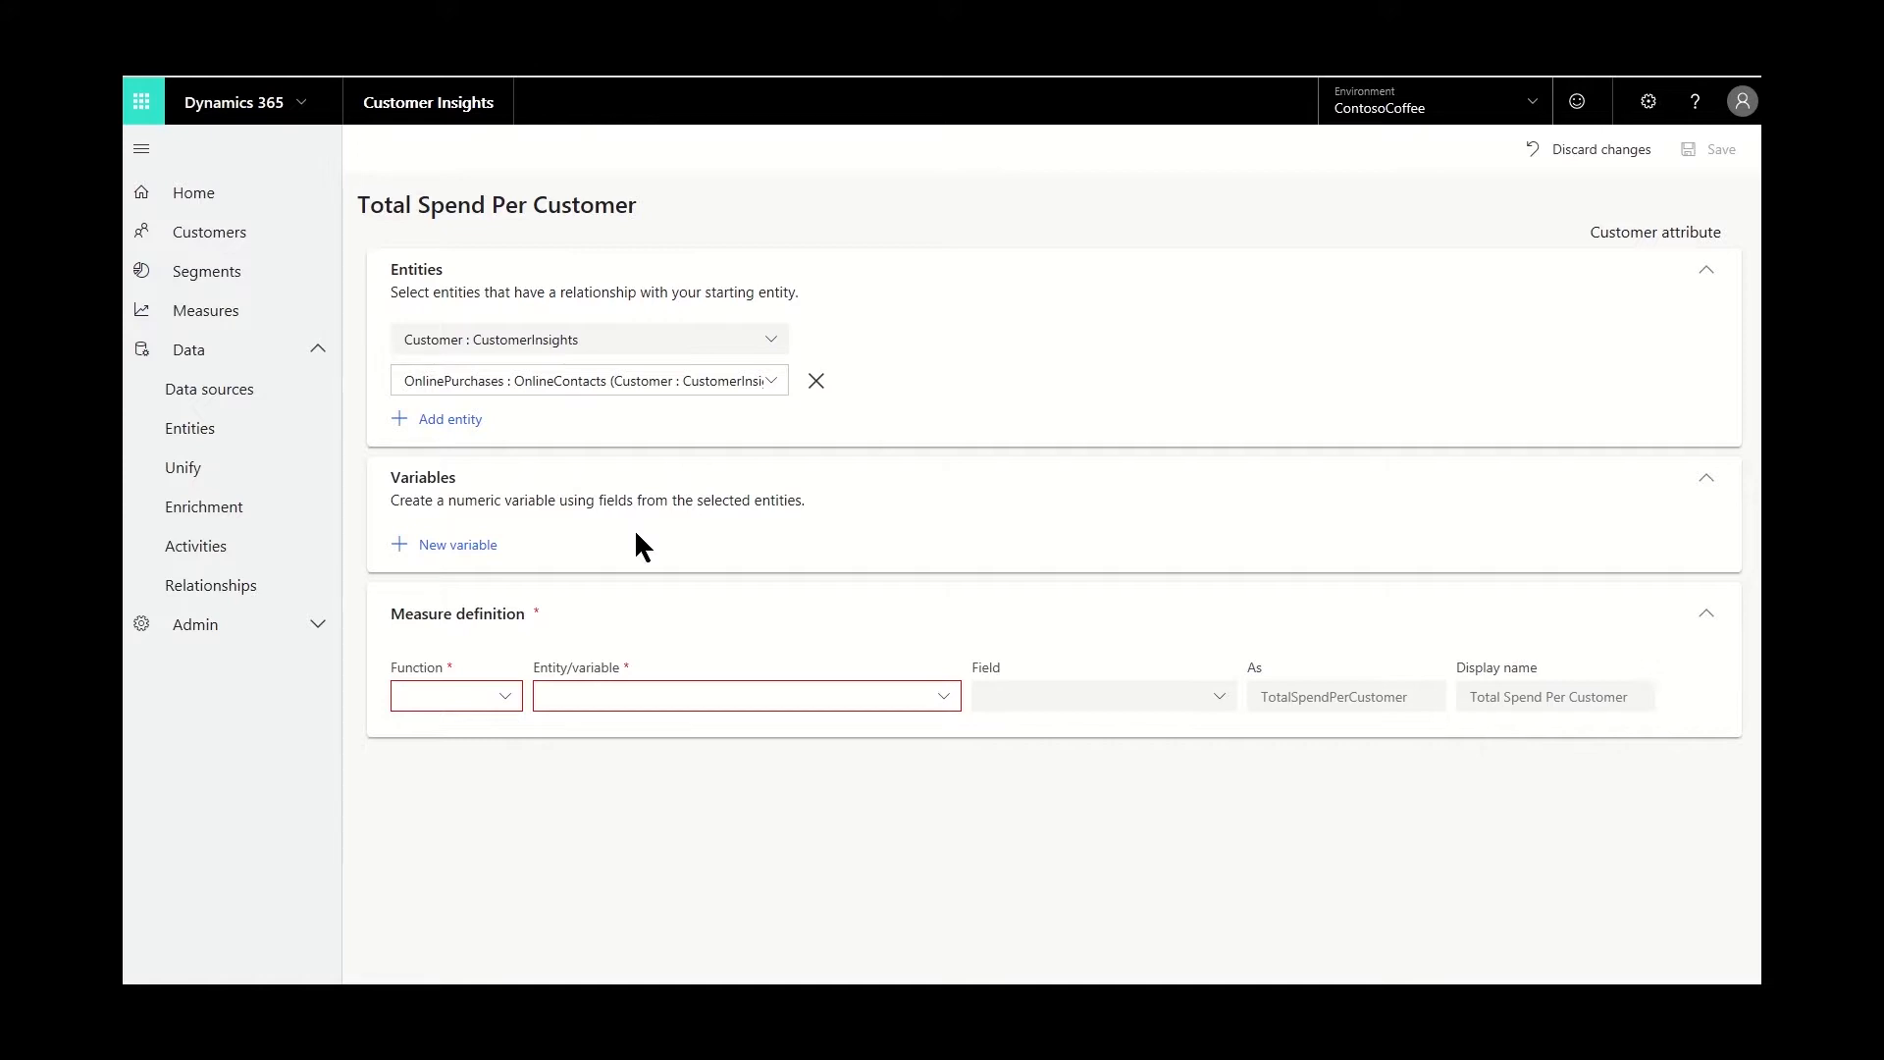
{"action": "left_click", "coordinate": [475, 547]}
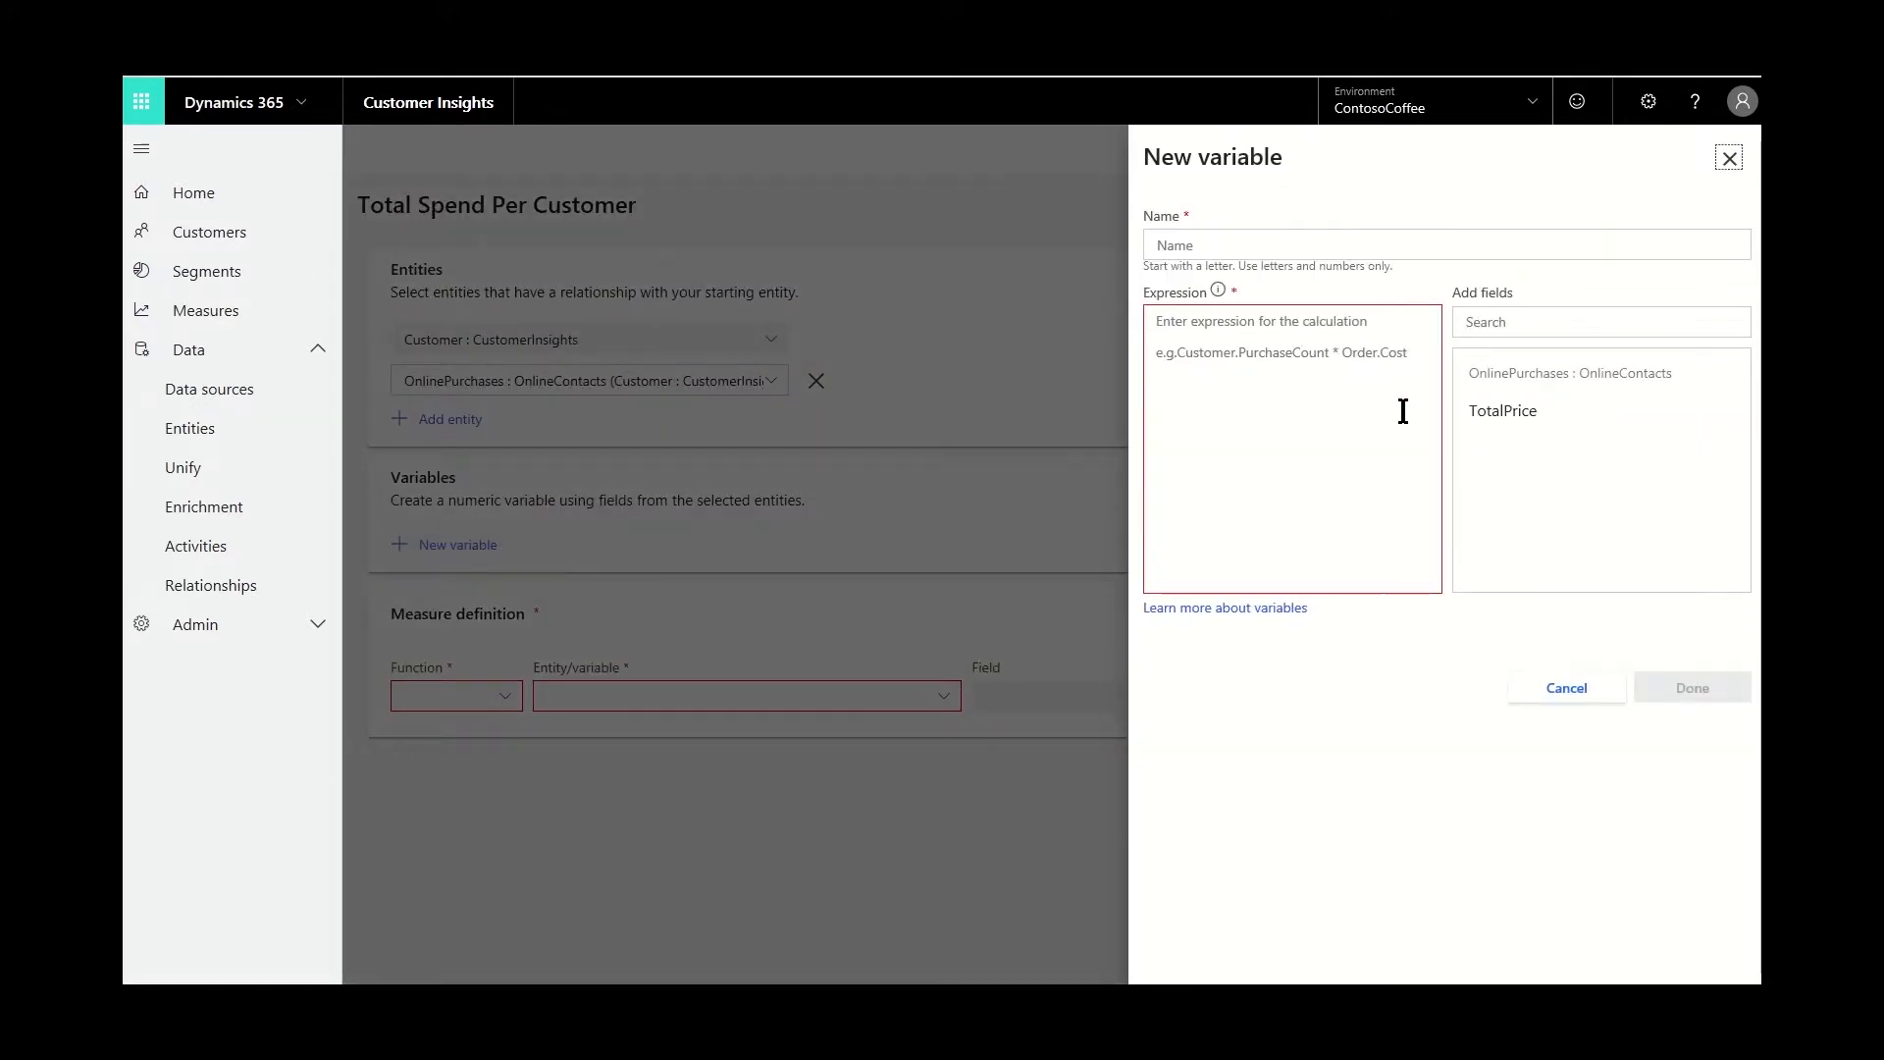
{"action": "left_click", "coordinate": [1566, 695]}
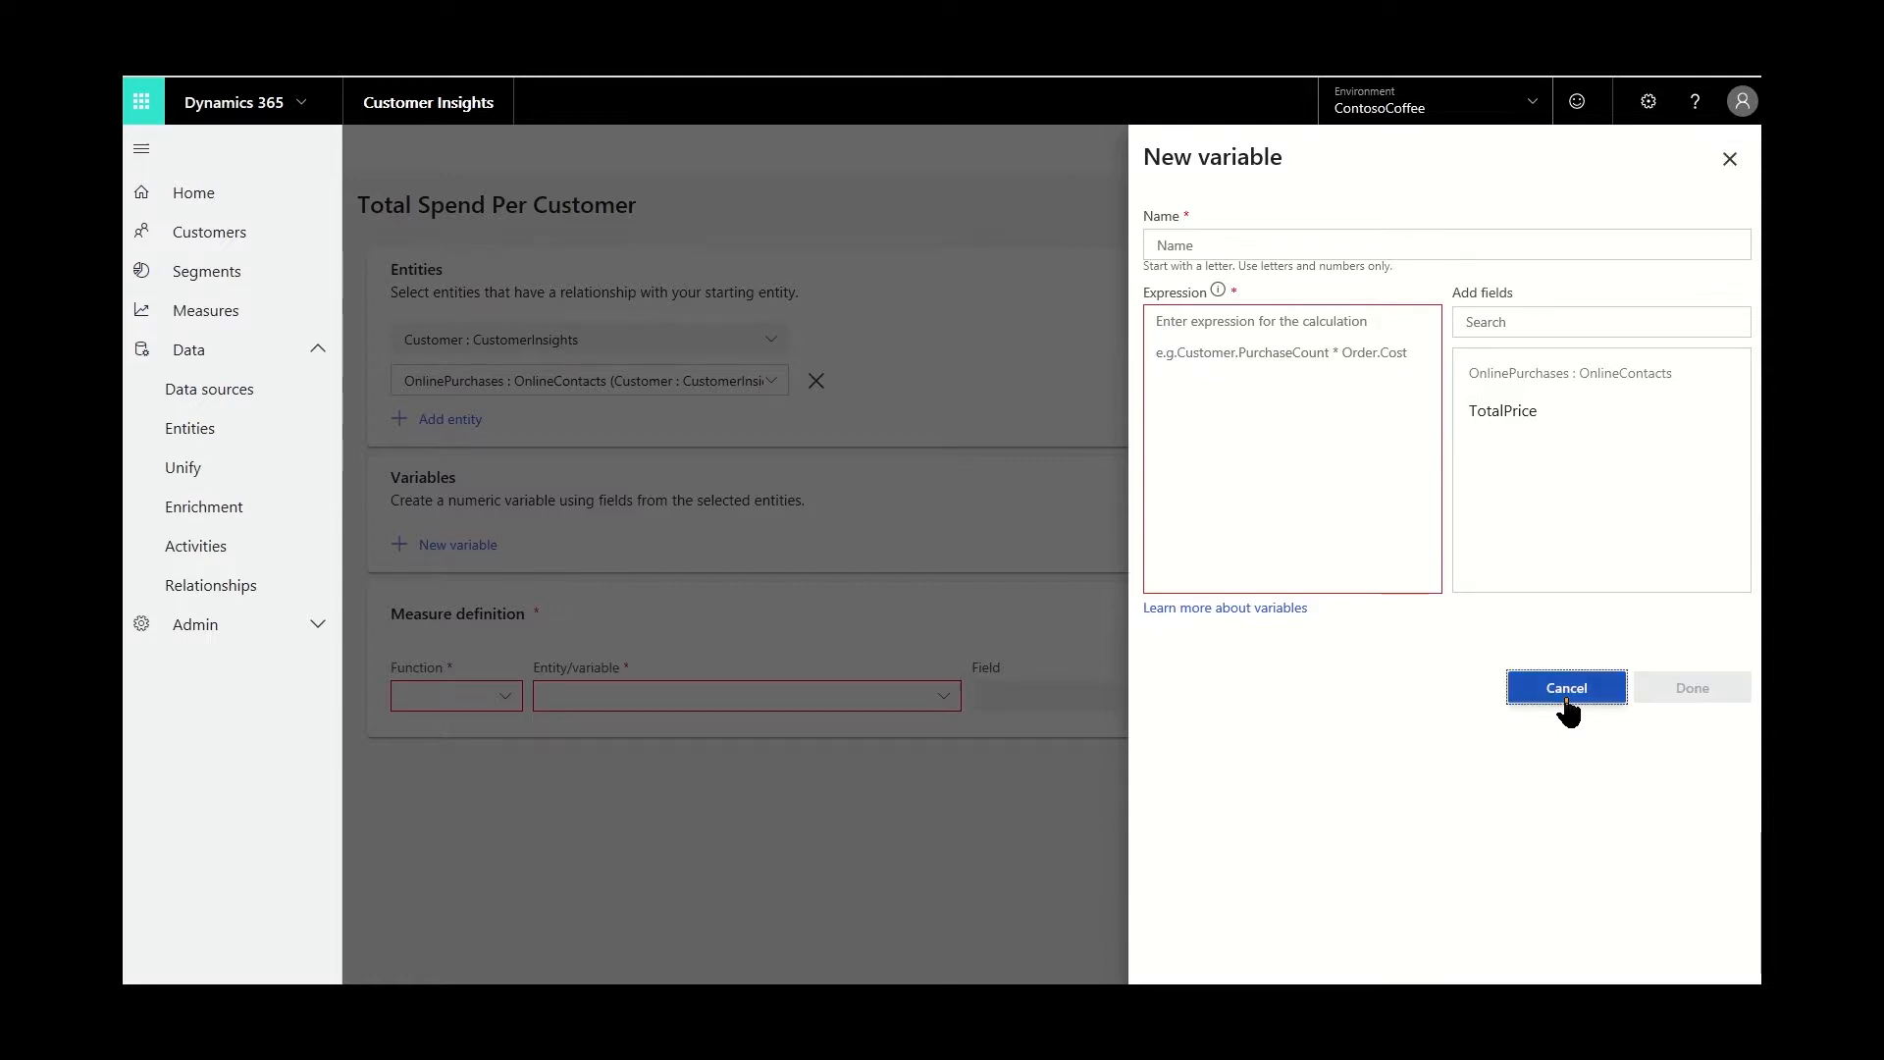
Step: Define the measure as the Sum of TotalPrice from OnlinePurchases : OnlineContacts and save it
{"action": "left_click", "coordinate": [509, 699]}
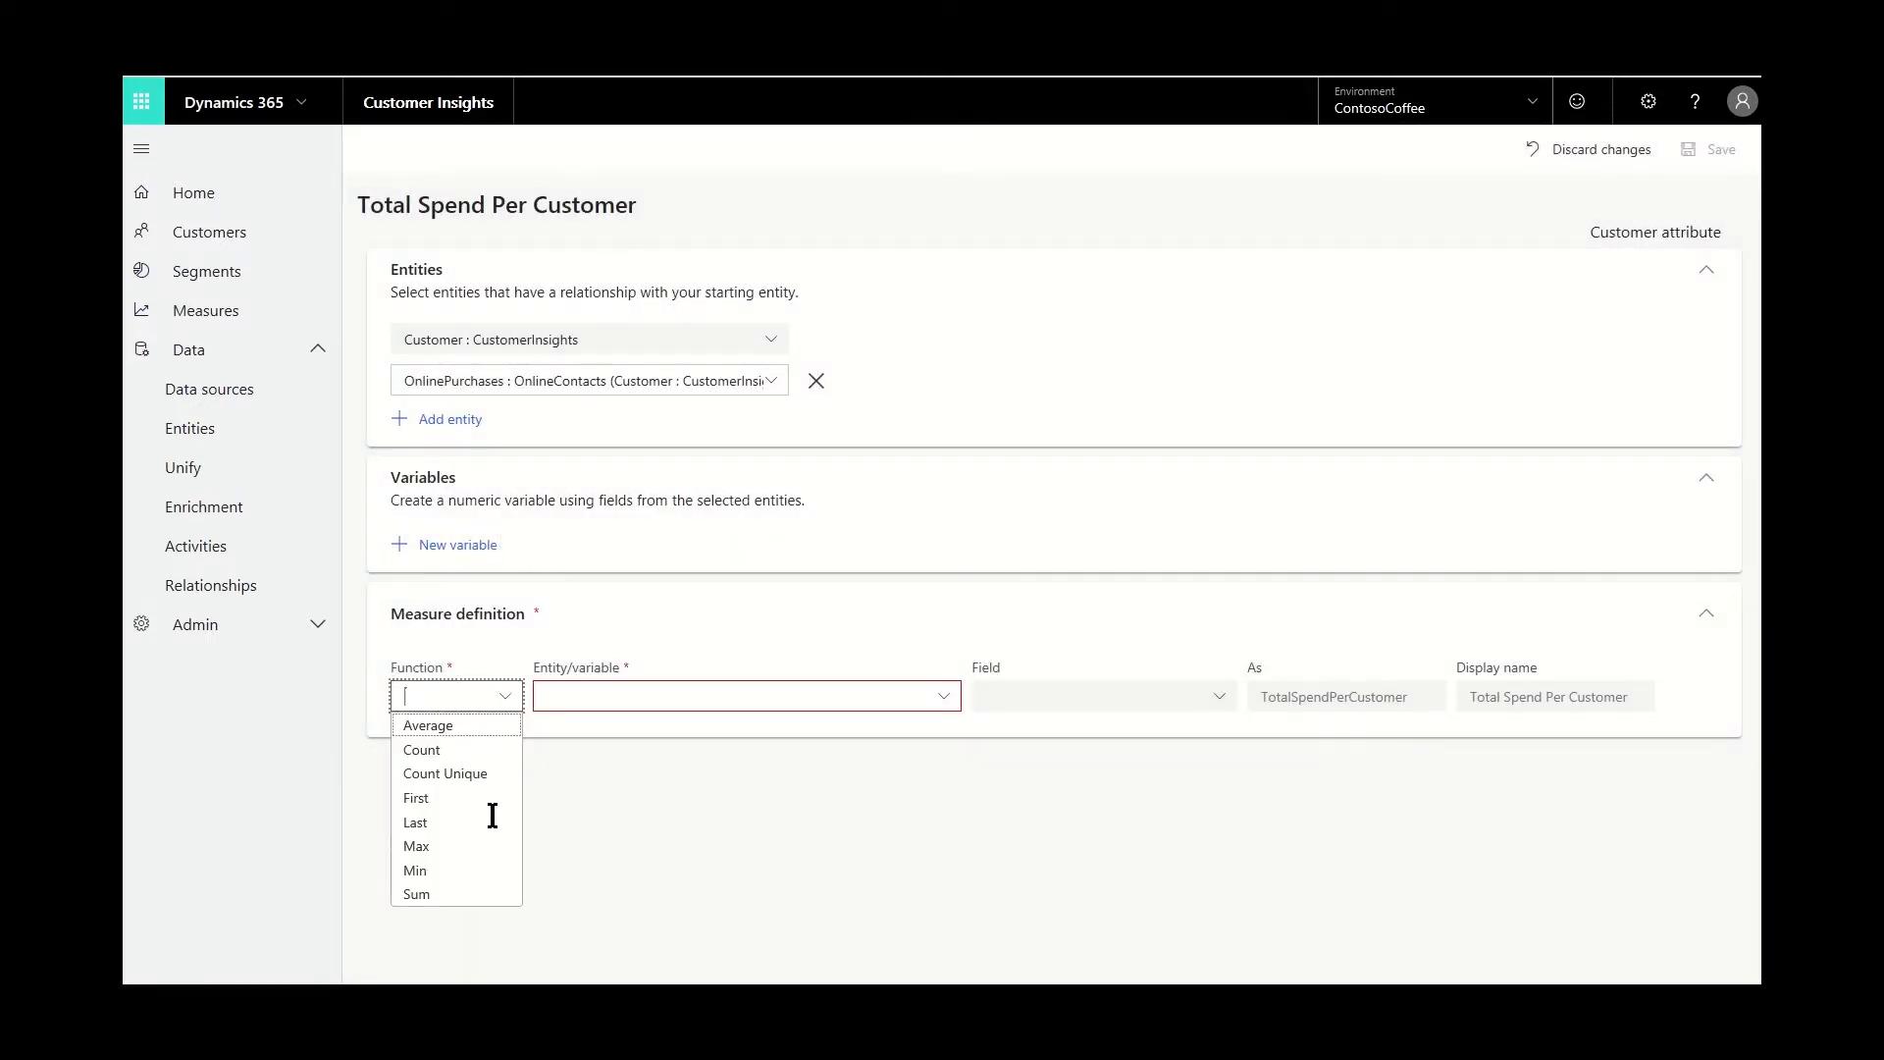
{"action": "left_click", "coordinate": [462, 893]}
{"action": "left_click", "coordinate": [945, 690]}
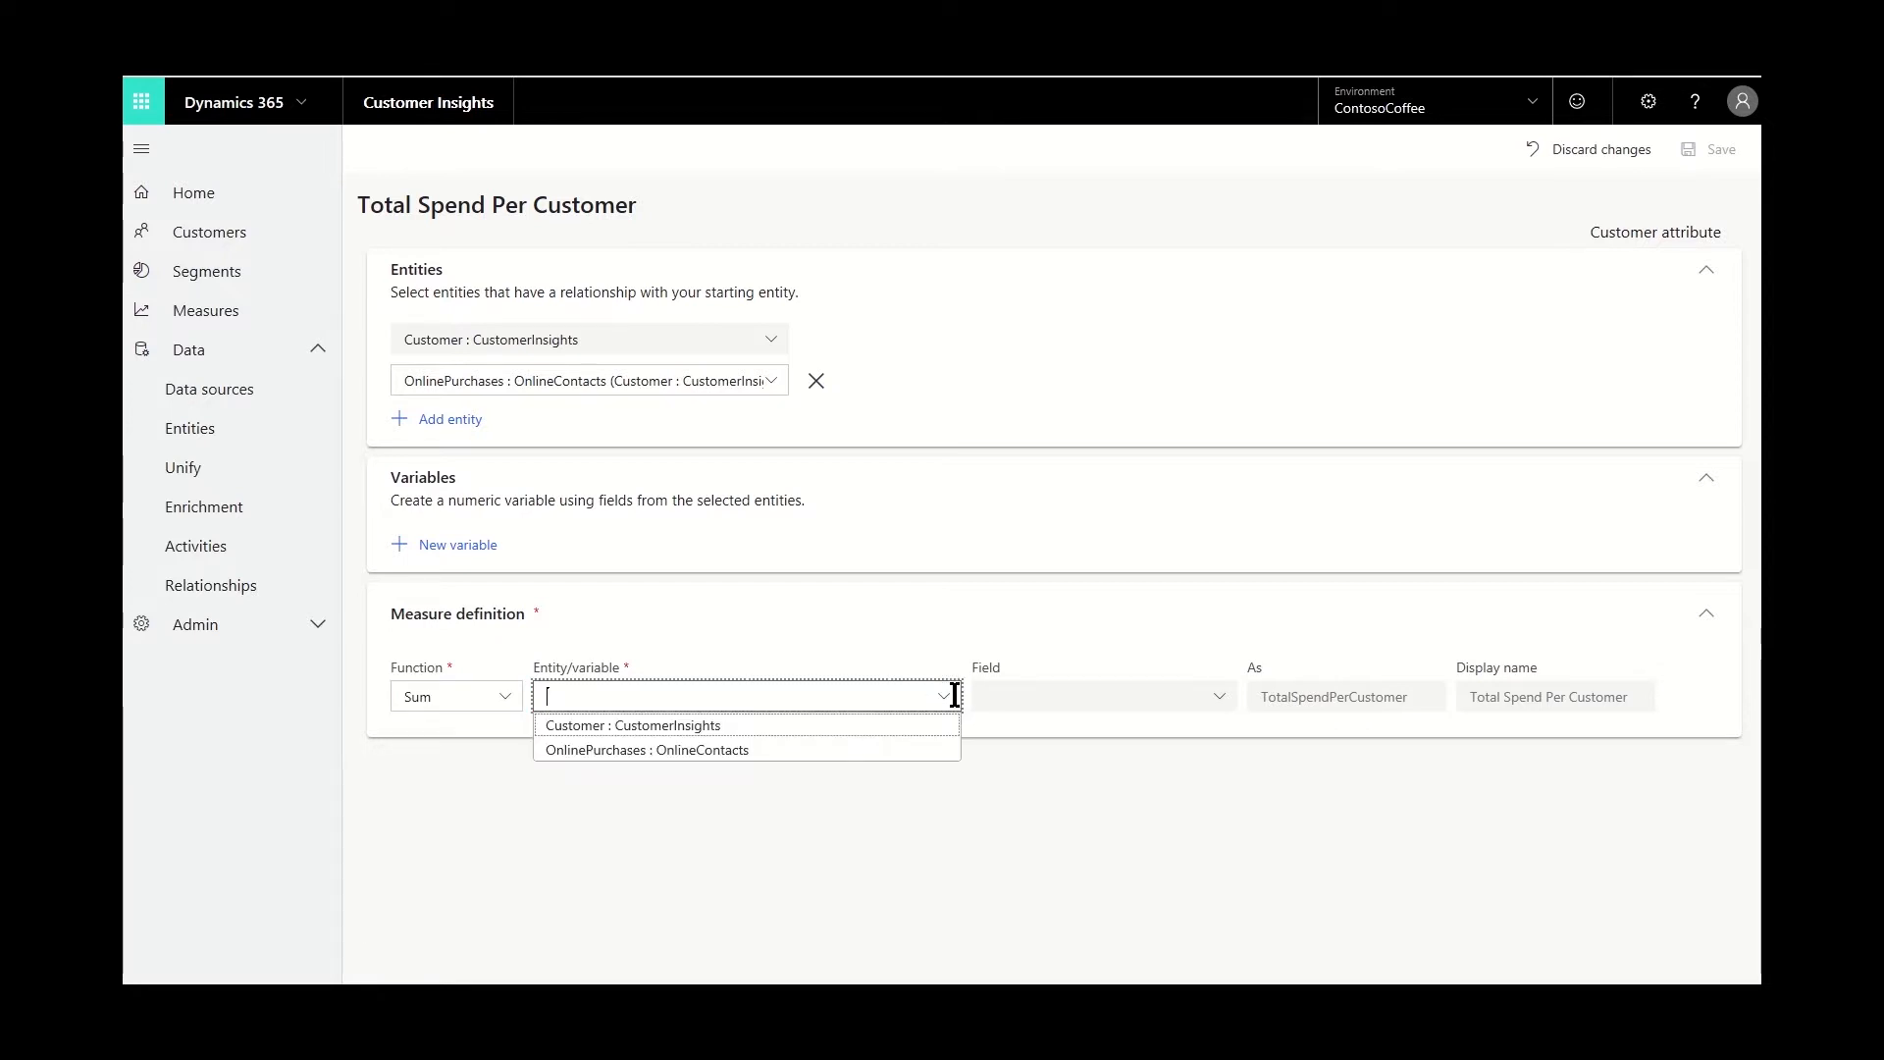
{"action": "left_click", "coordinate": [846, 751]}
{"action": "left_click", "coordinate": [1144, 694]}
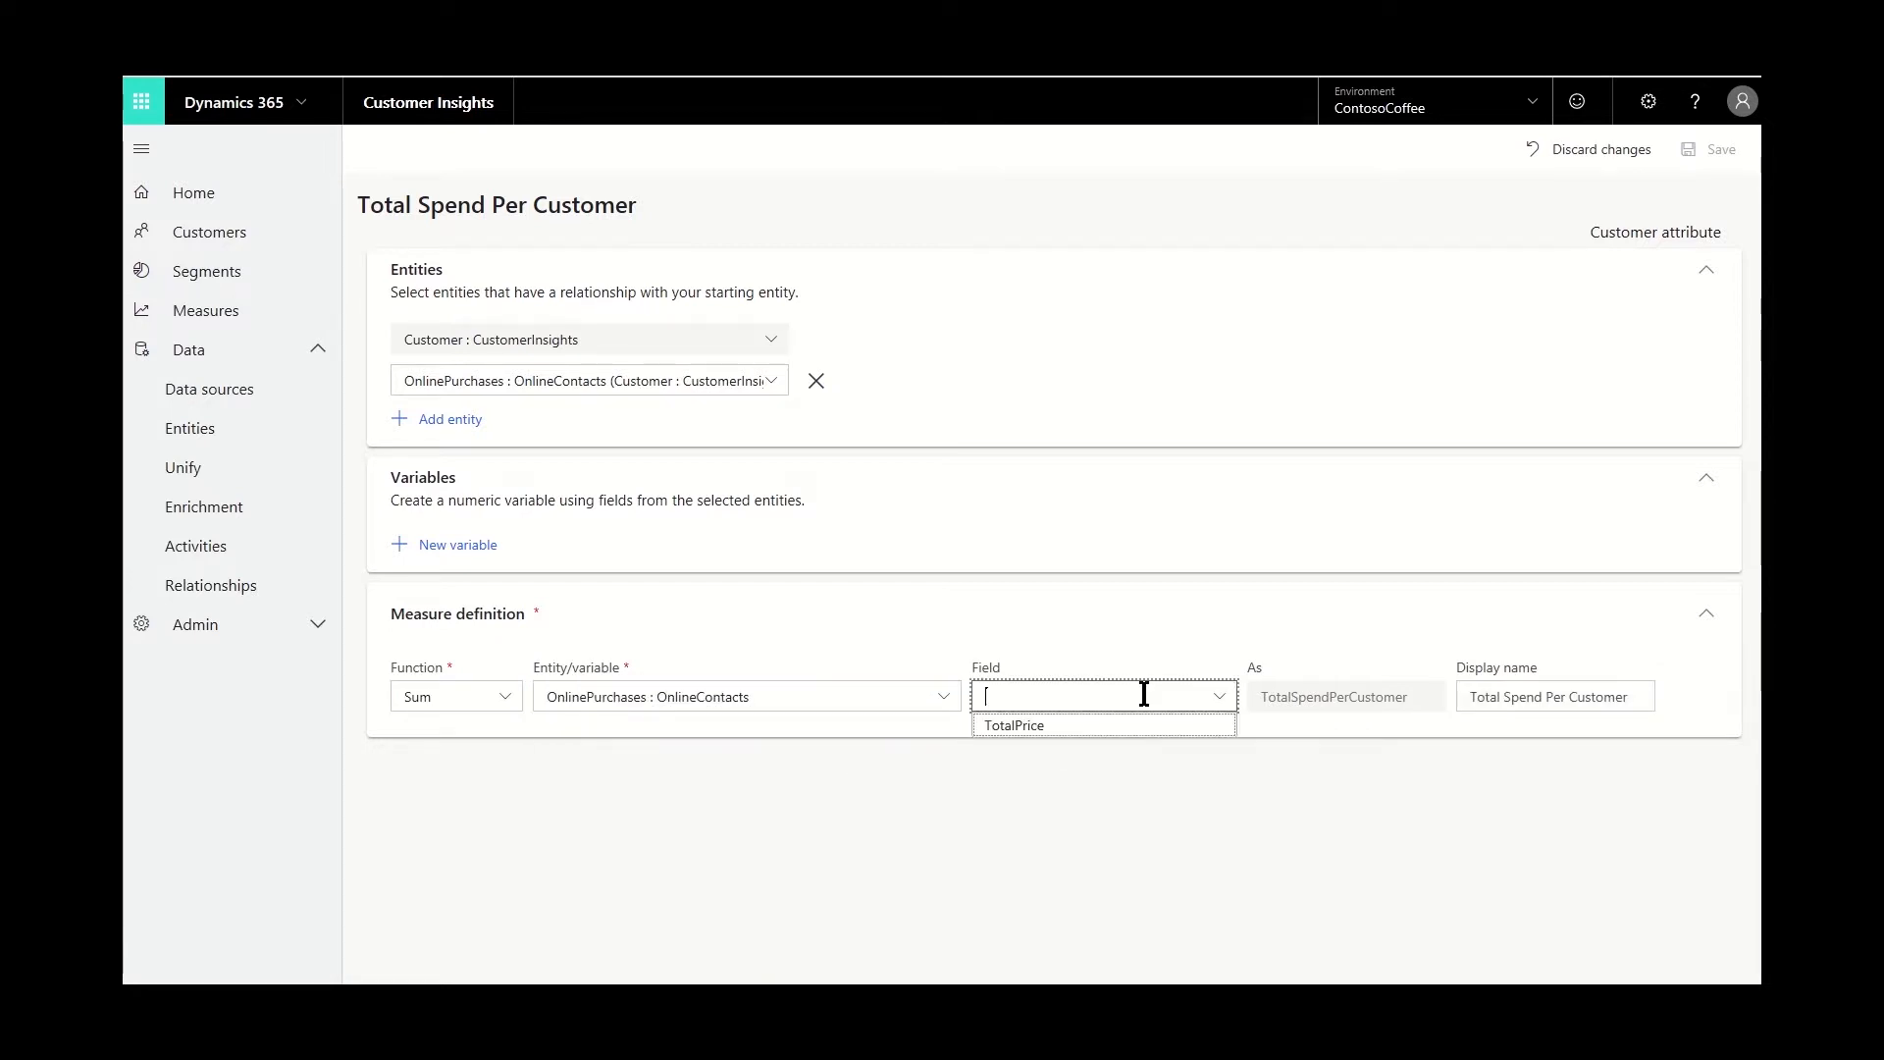
{"action": "left_click", "coordinate": [1096, 727]}
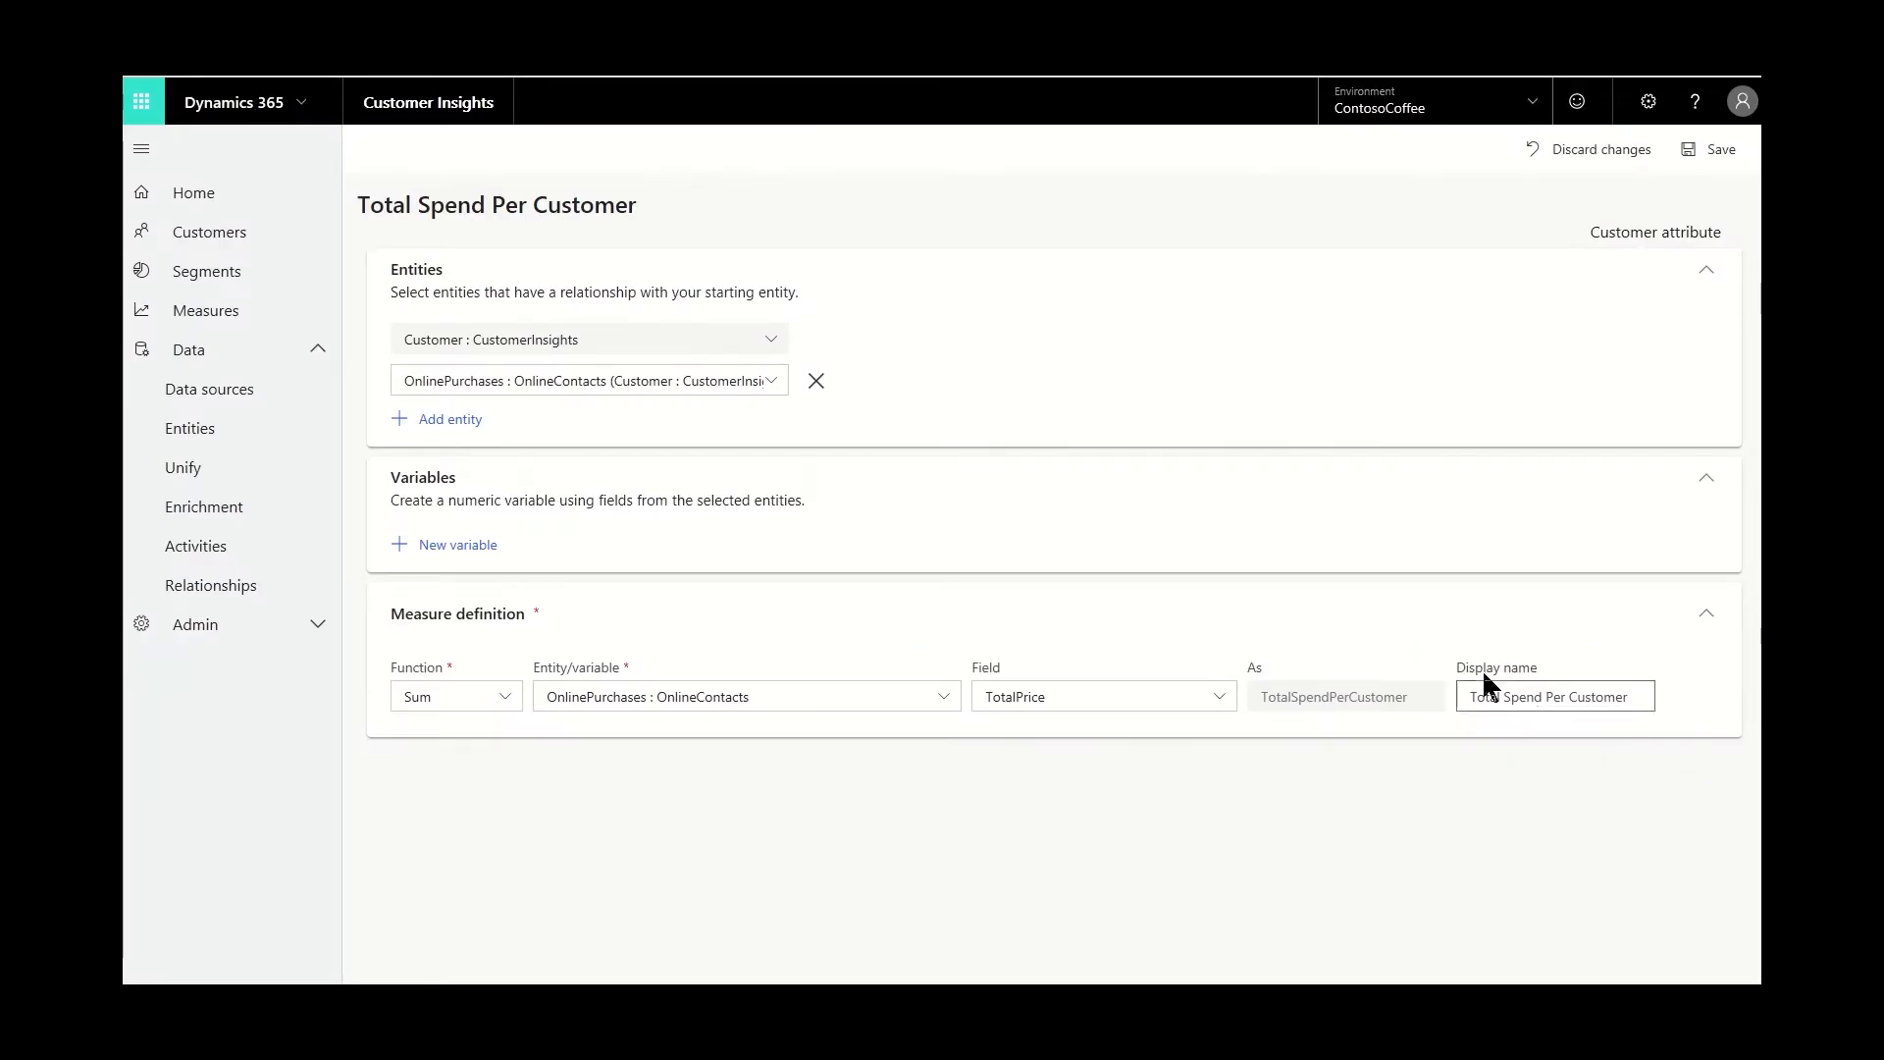
{"action": "left_click", "coordinate": [1717, 157]}
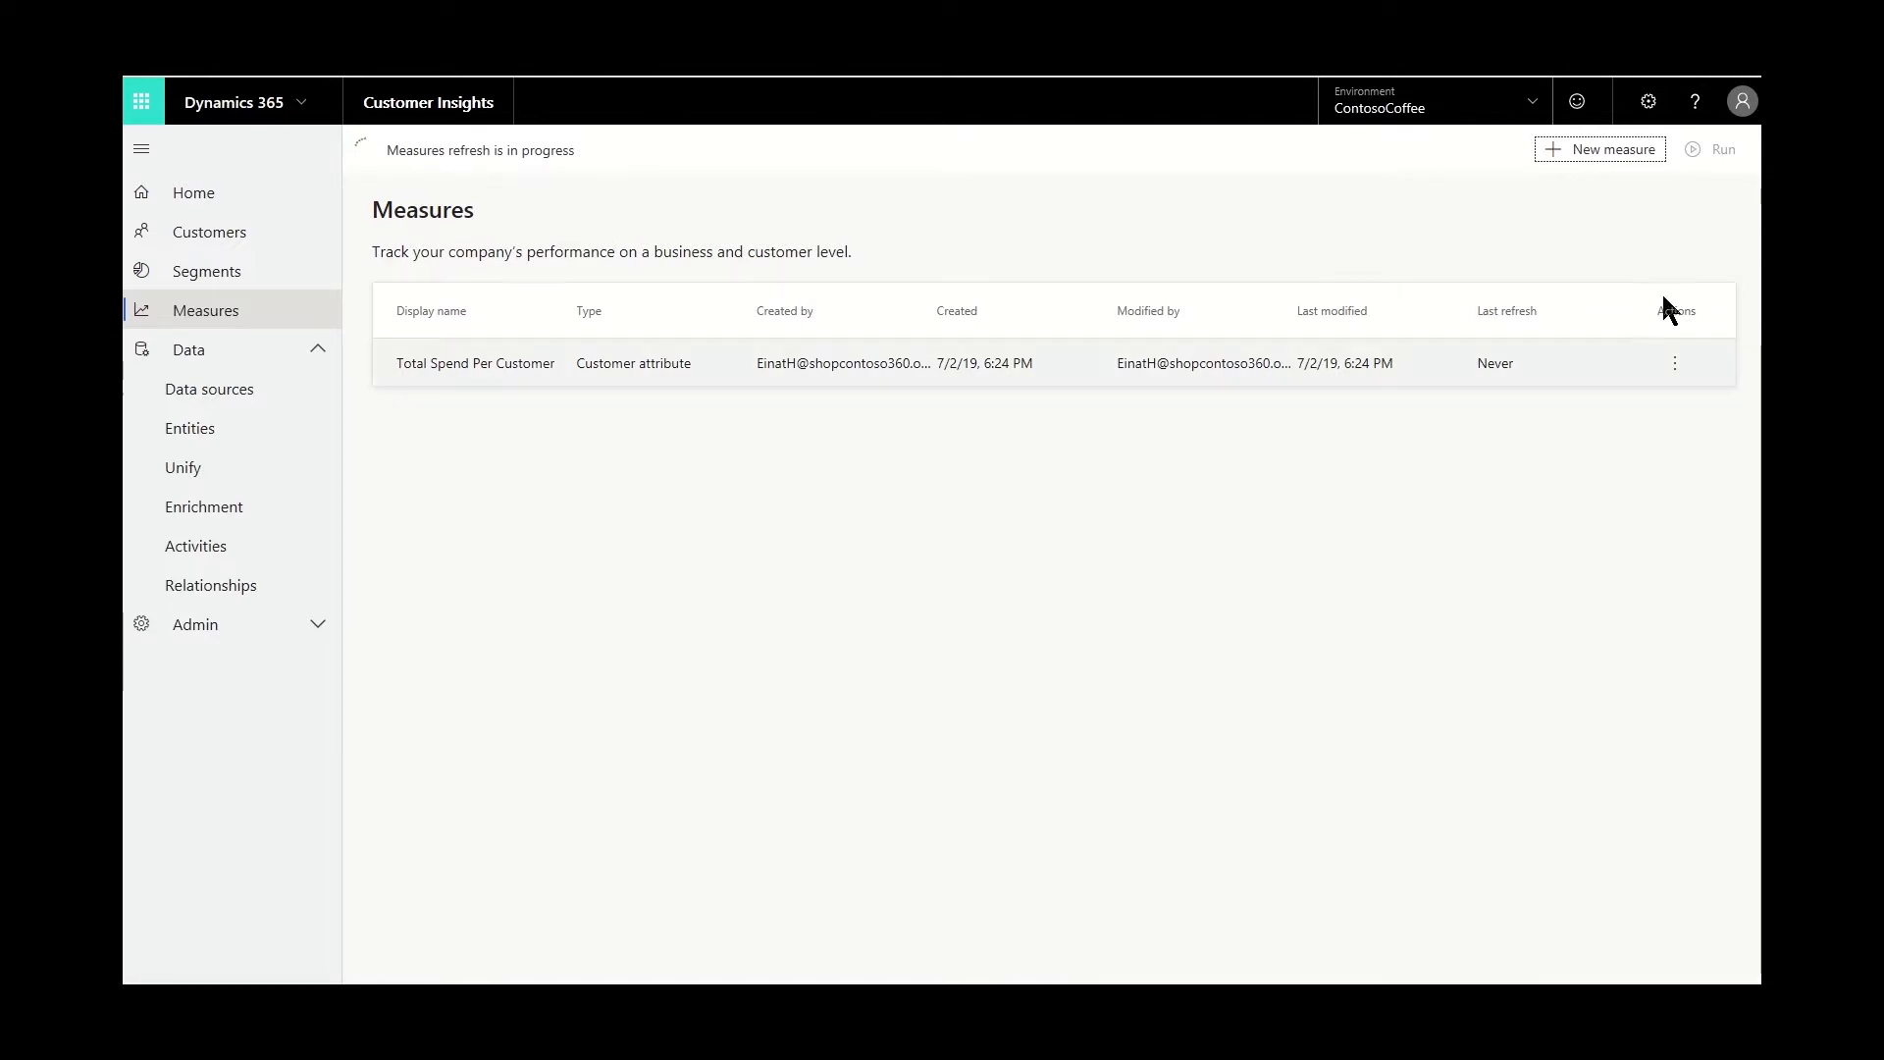
Step: Start a new measure of type Customer measure and name it TotalSpendperCustomerperYear
{"action": "left_click", "coordinate": [1613, 164]}
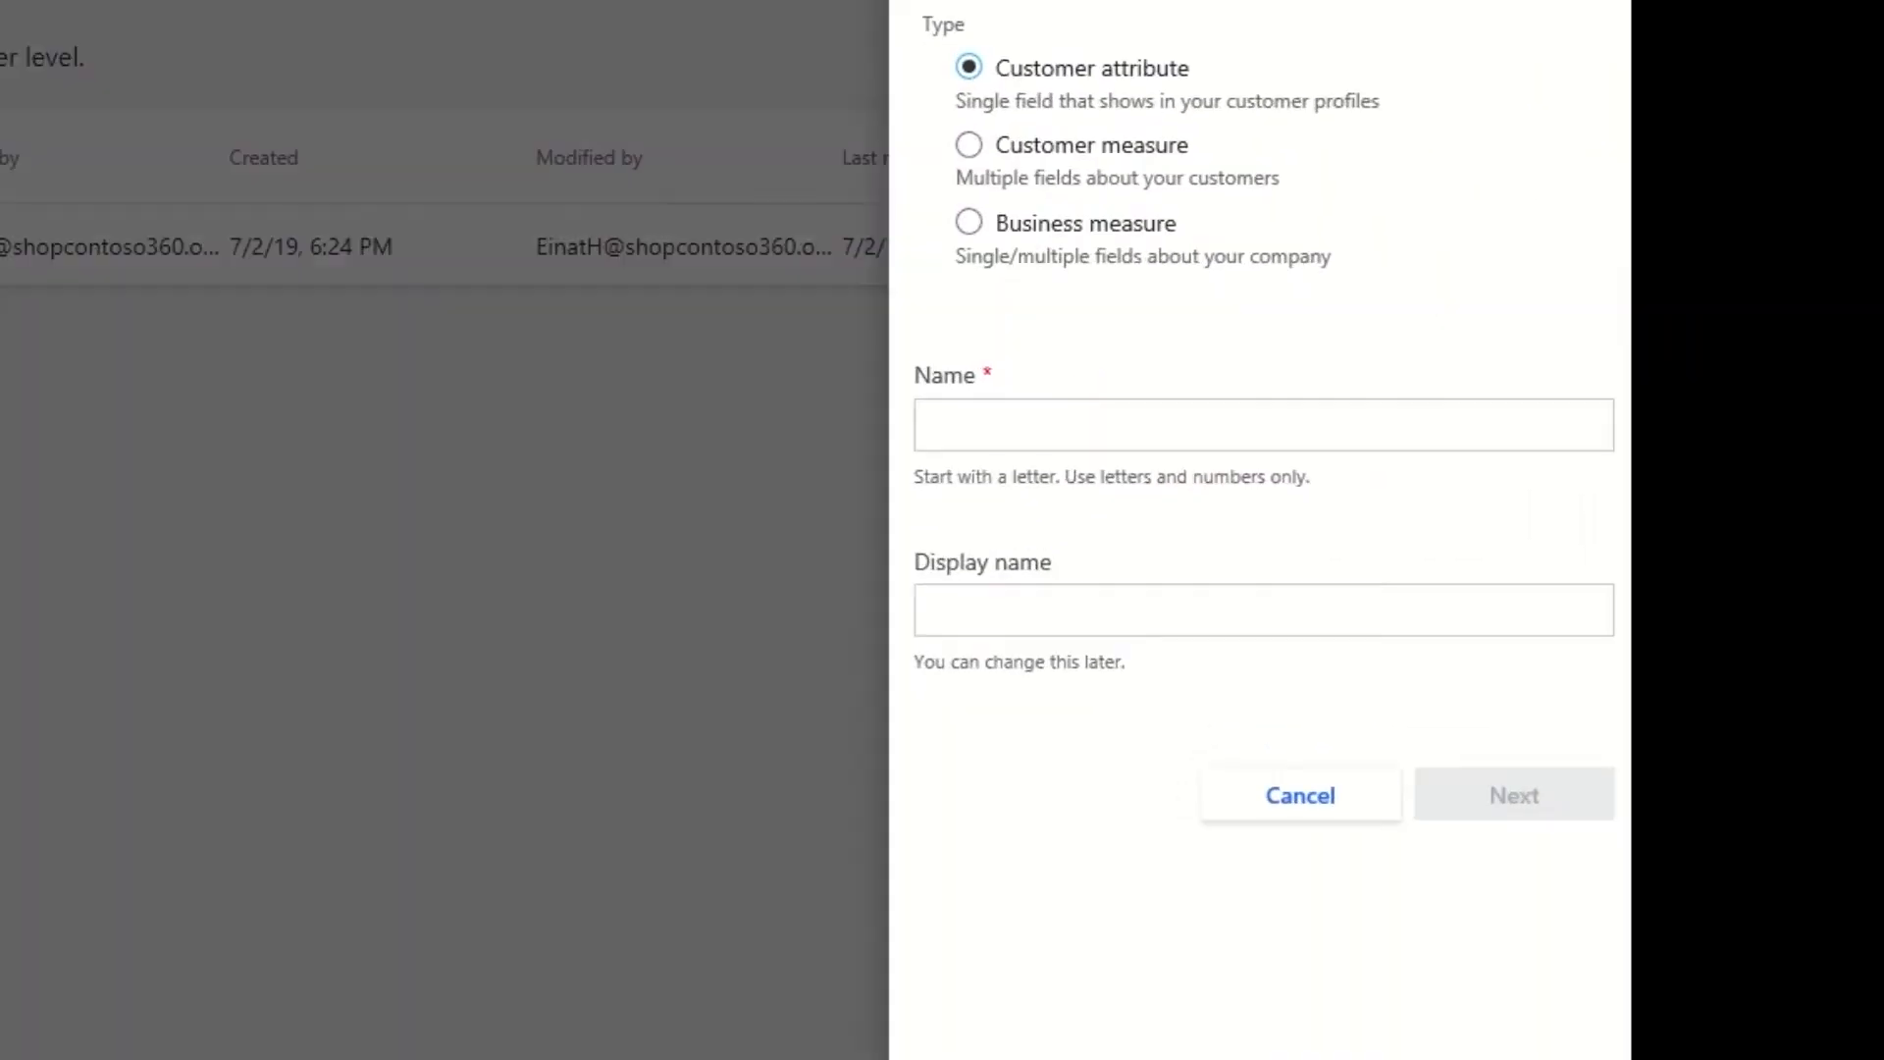
{"action": "left_click", "coordinate": [1087, 147]}
{"action": "left_click", "coordinate": [1014, 425]}
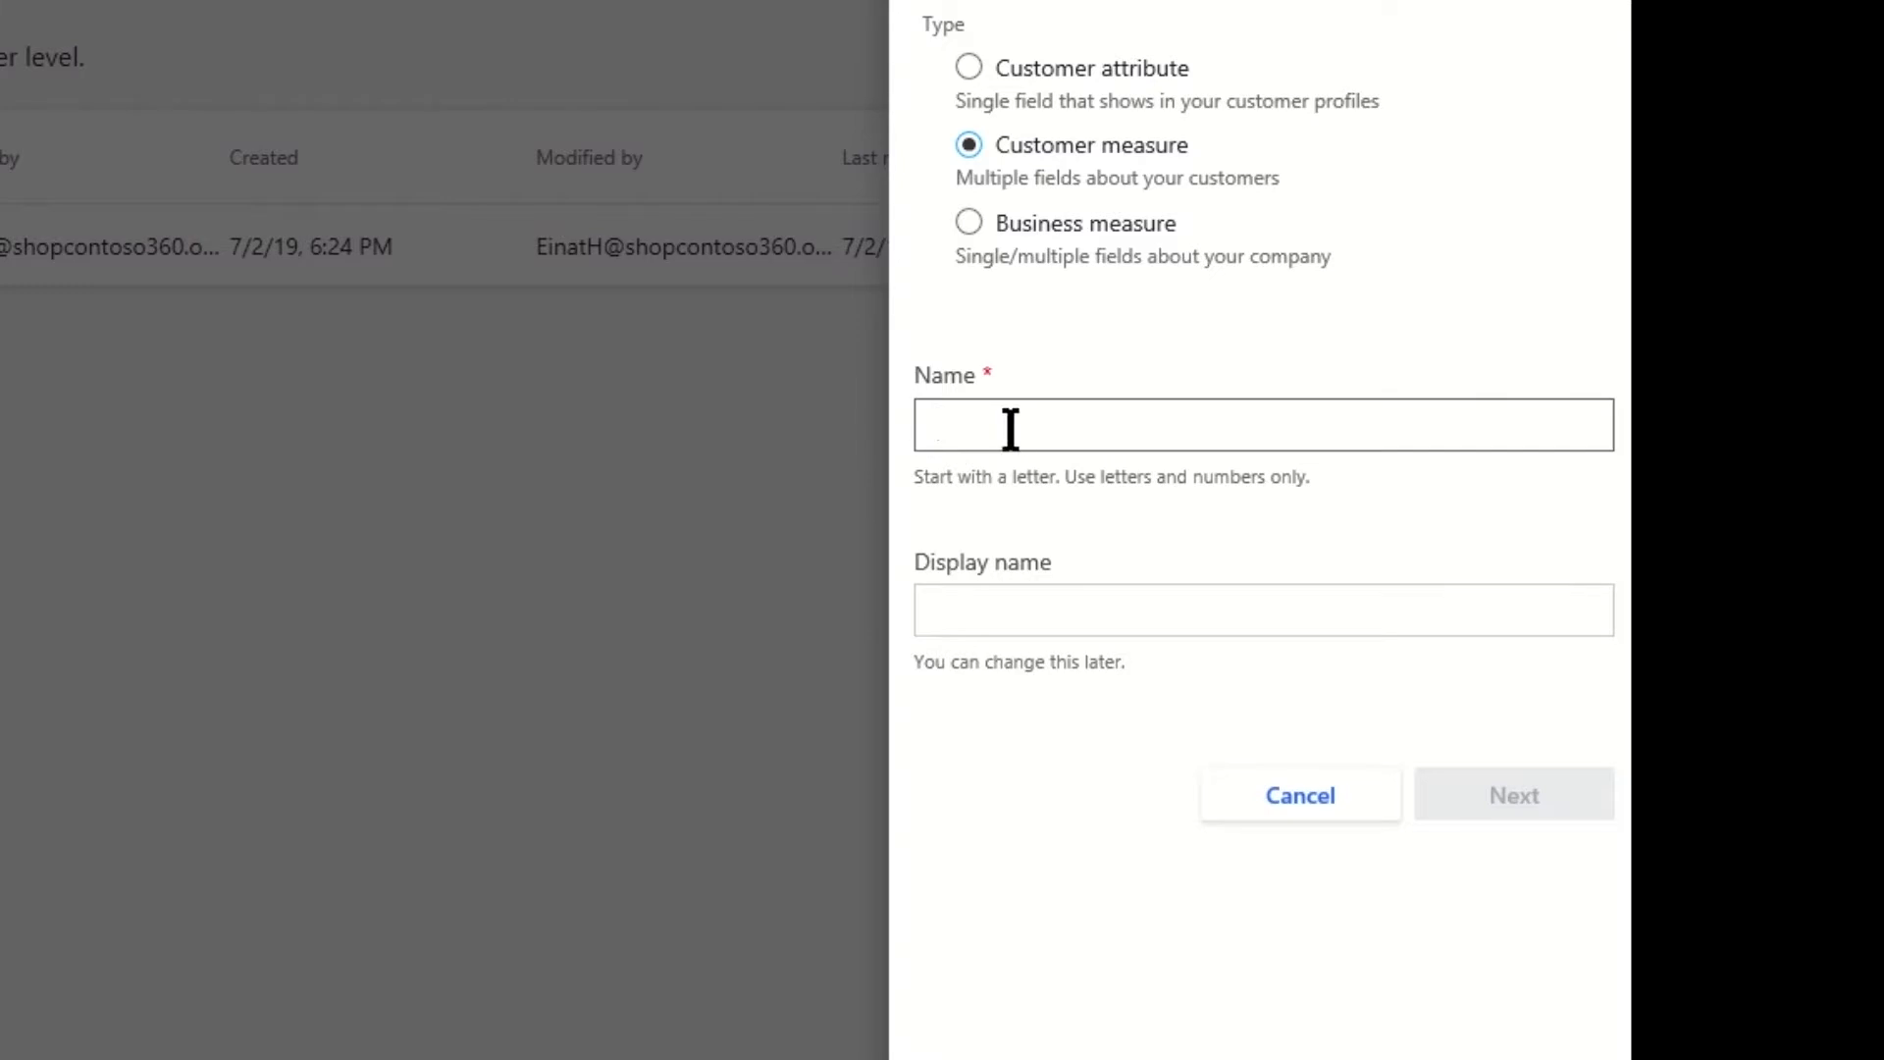
{"action": "type", "text": "Tota"}
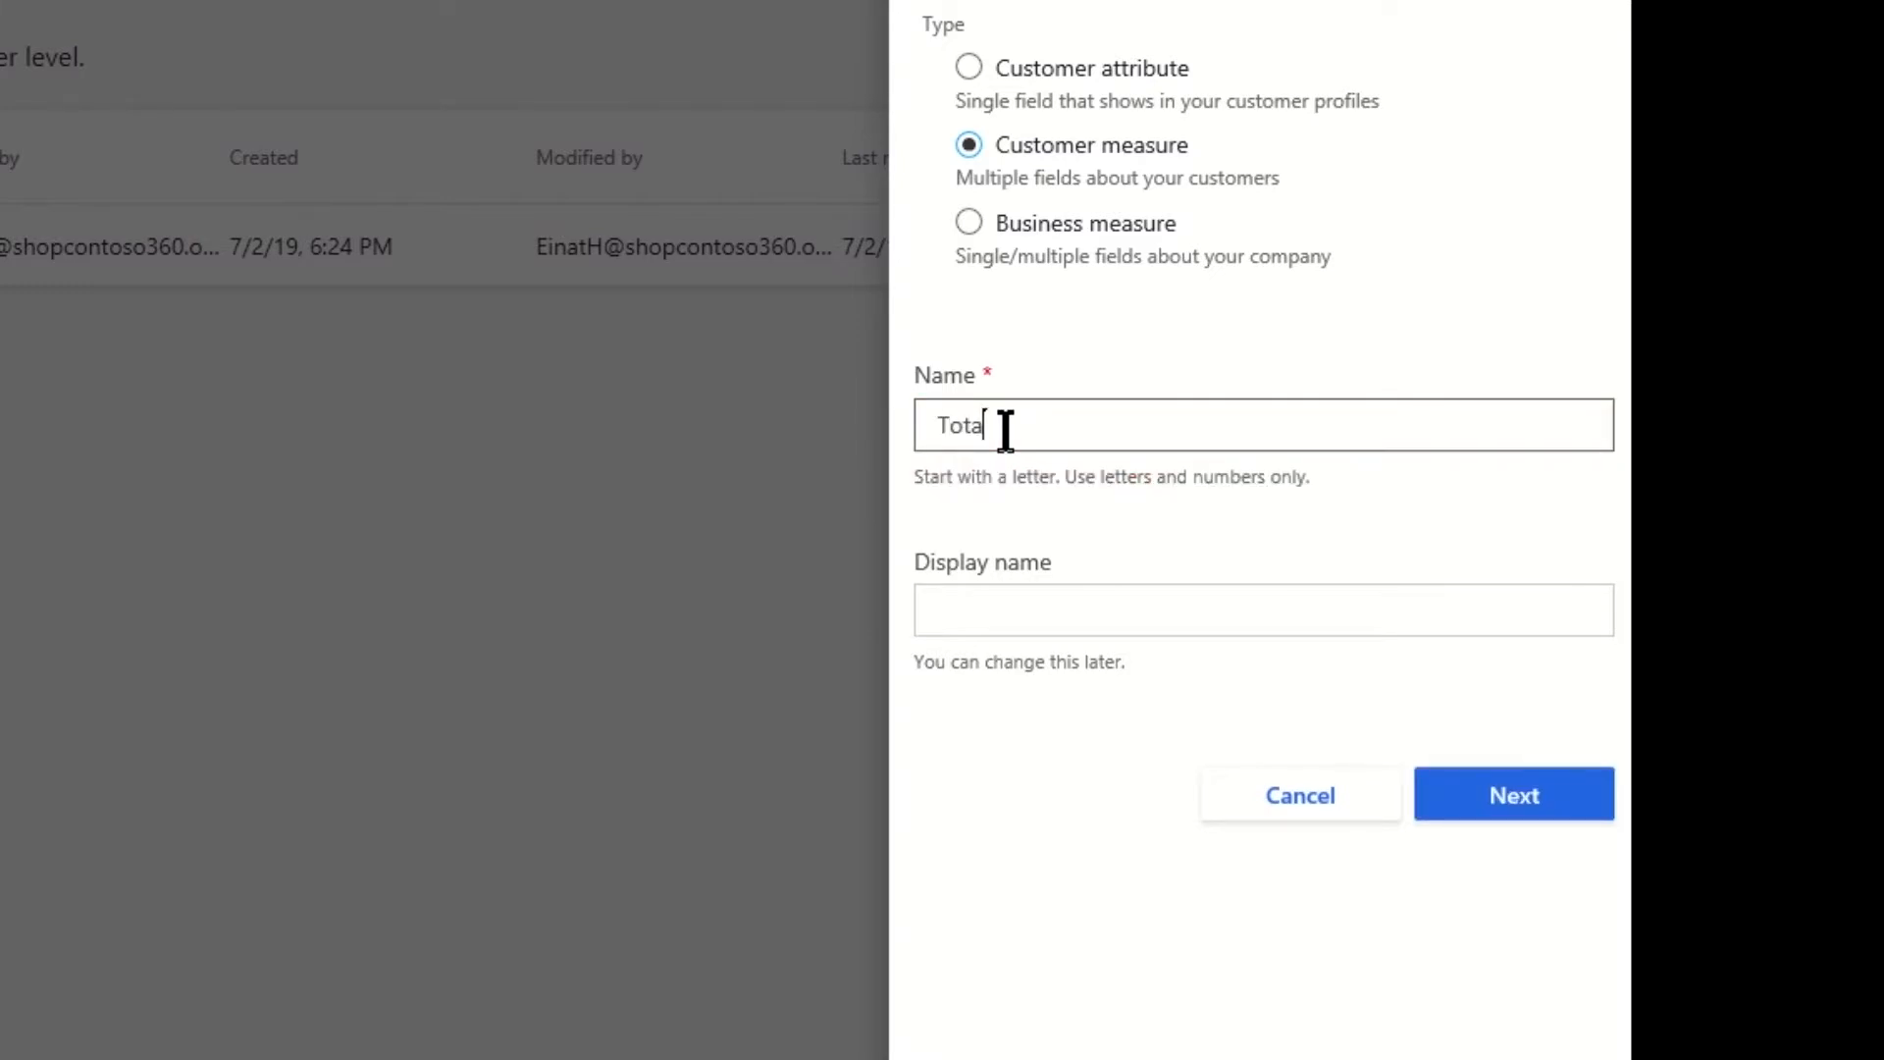
{"action": "type", "text": "lSpendperCustomerperYear"}
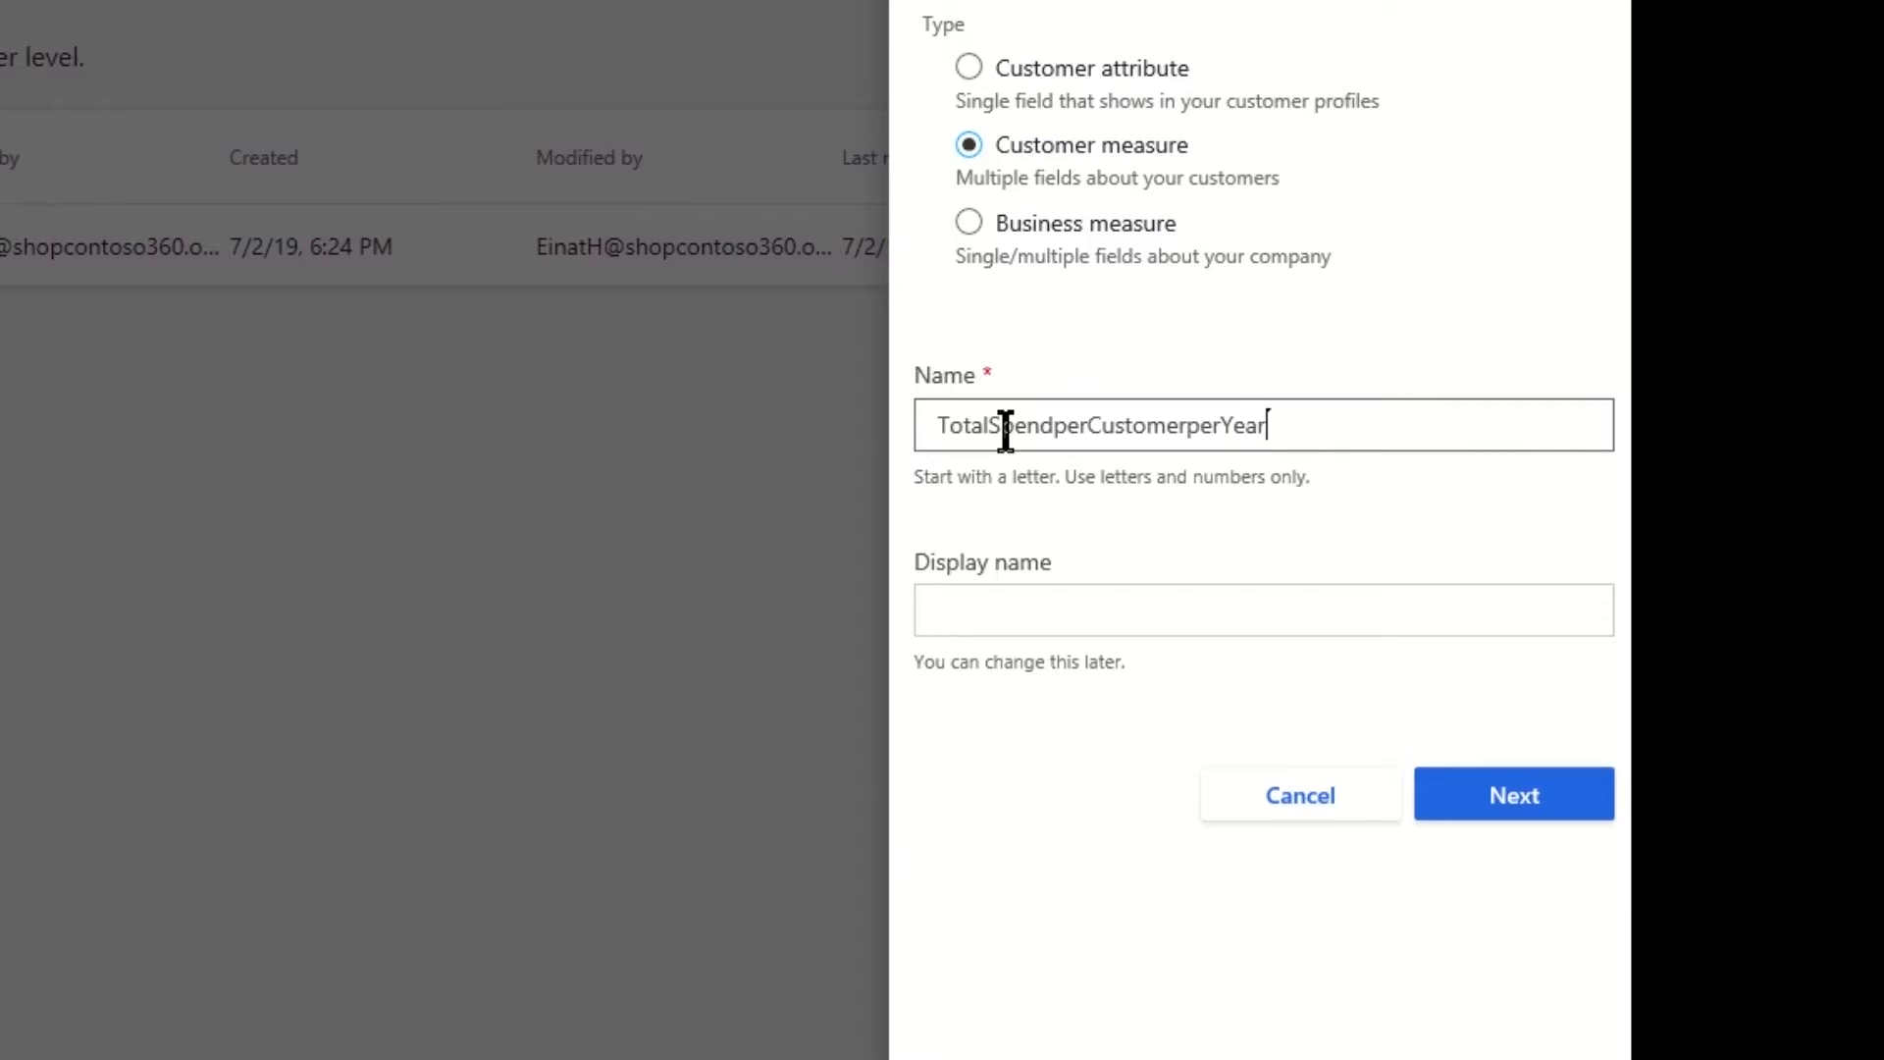
Step: Set the measure's display name to Total Spend per Customer per Year, with spaces between the words
{"action": "left_click", "coordinate": [1083, 624]}
{"action": "left_click", "coordinate": [993, 615]}
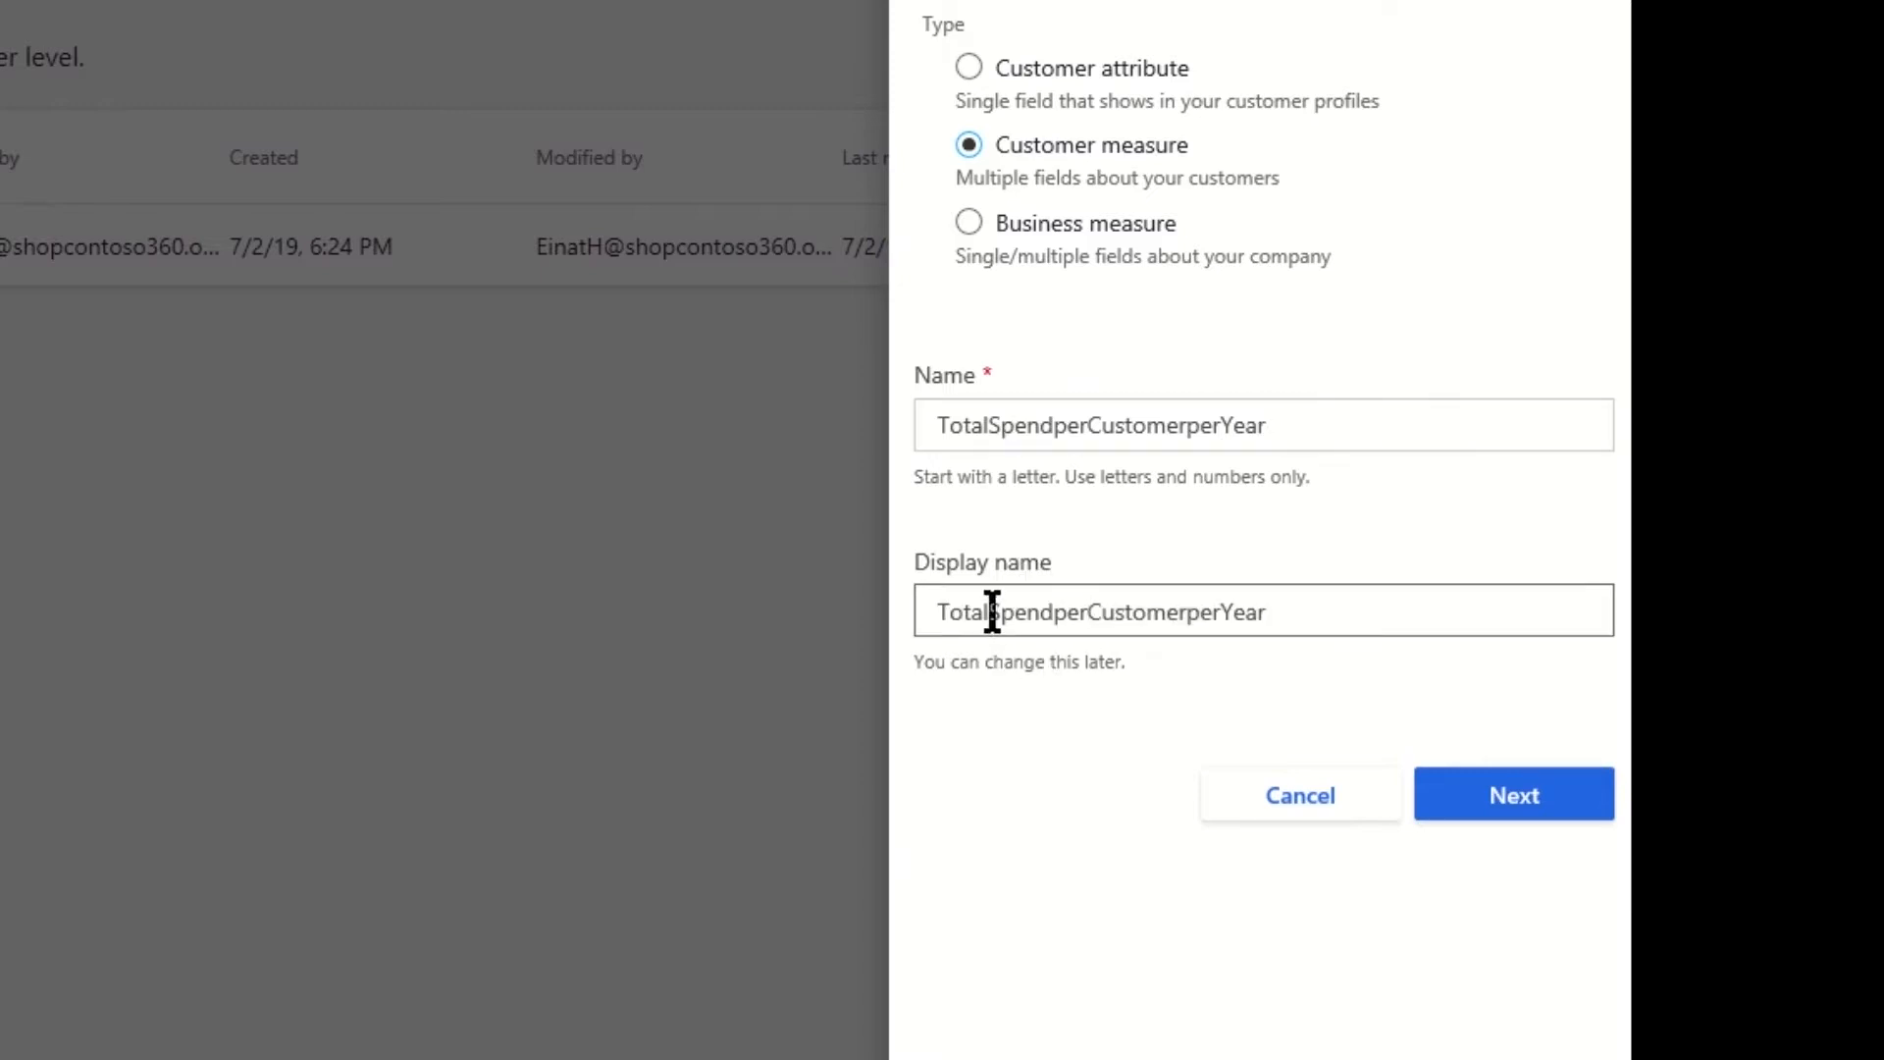
{"action": "left_click", "coordinate": [1069, 617]}
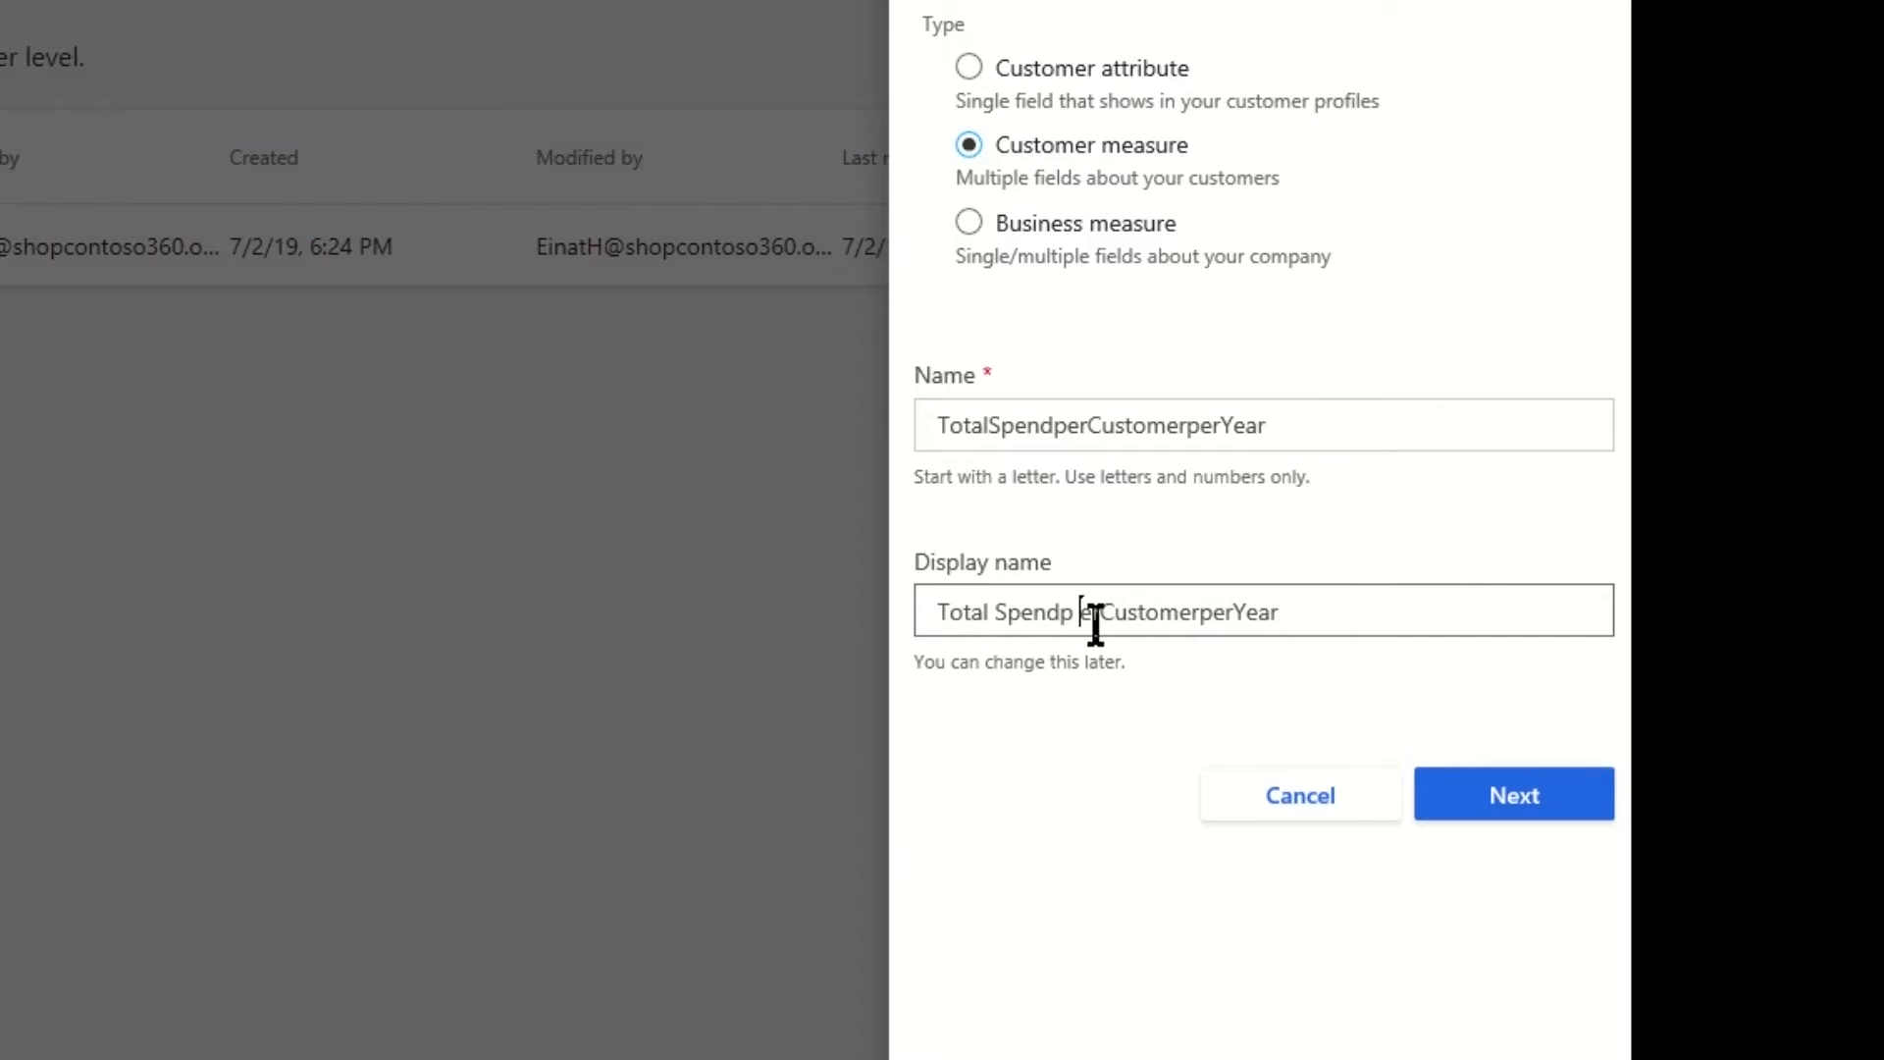
{"action": "key", "text": "BackSpace"}
{"action": "key", "text": "Left"}
{"action": "left_click", "coordinate": [1100, 621]}
{"action": "left_click", "coordinate": [1211, 615]}
{"action": "left_click", "coordinate": [1249, 614]}
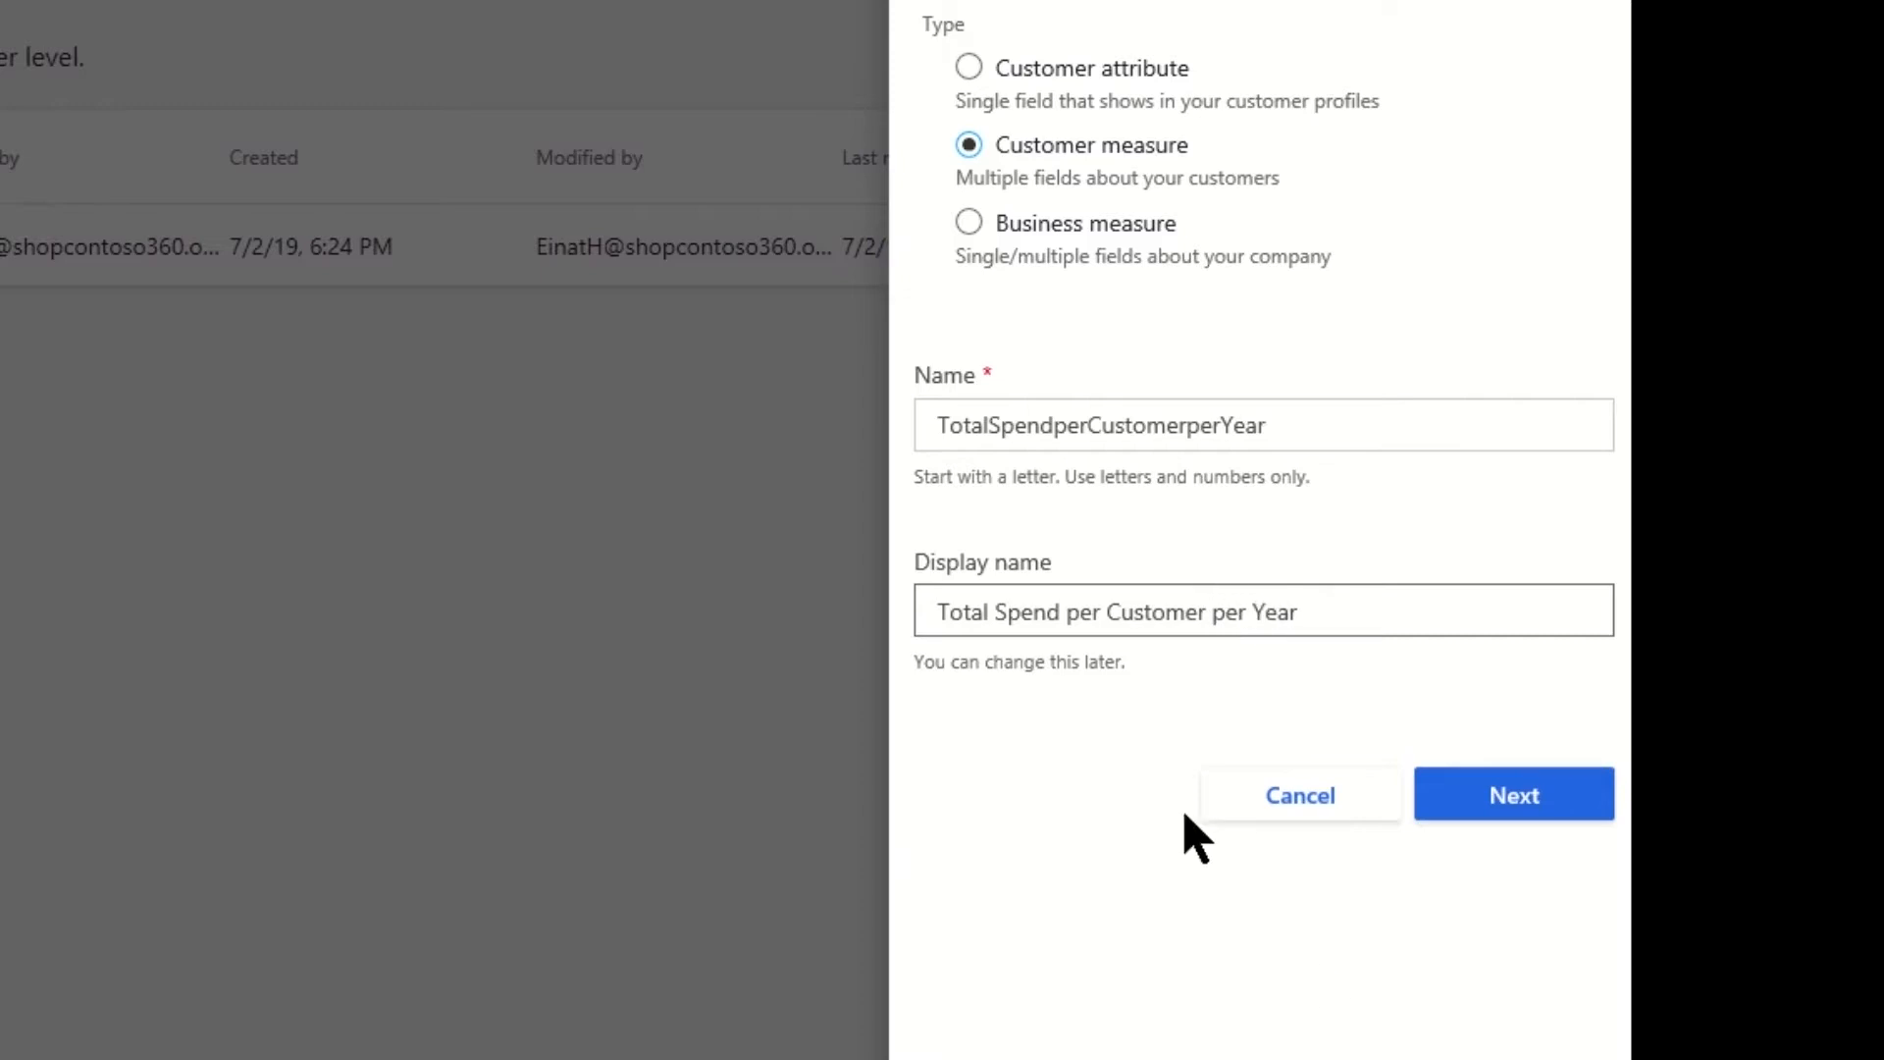
Step: Continue to the yearly spend measure's configuration and add the related entity OnlinePurchases : OnlineContacts
{"action": "left_click", "coordinate": [1546, 797]}
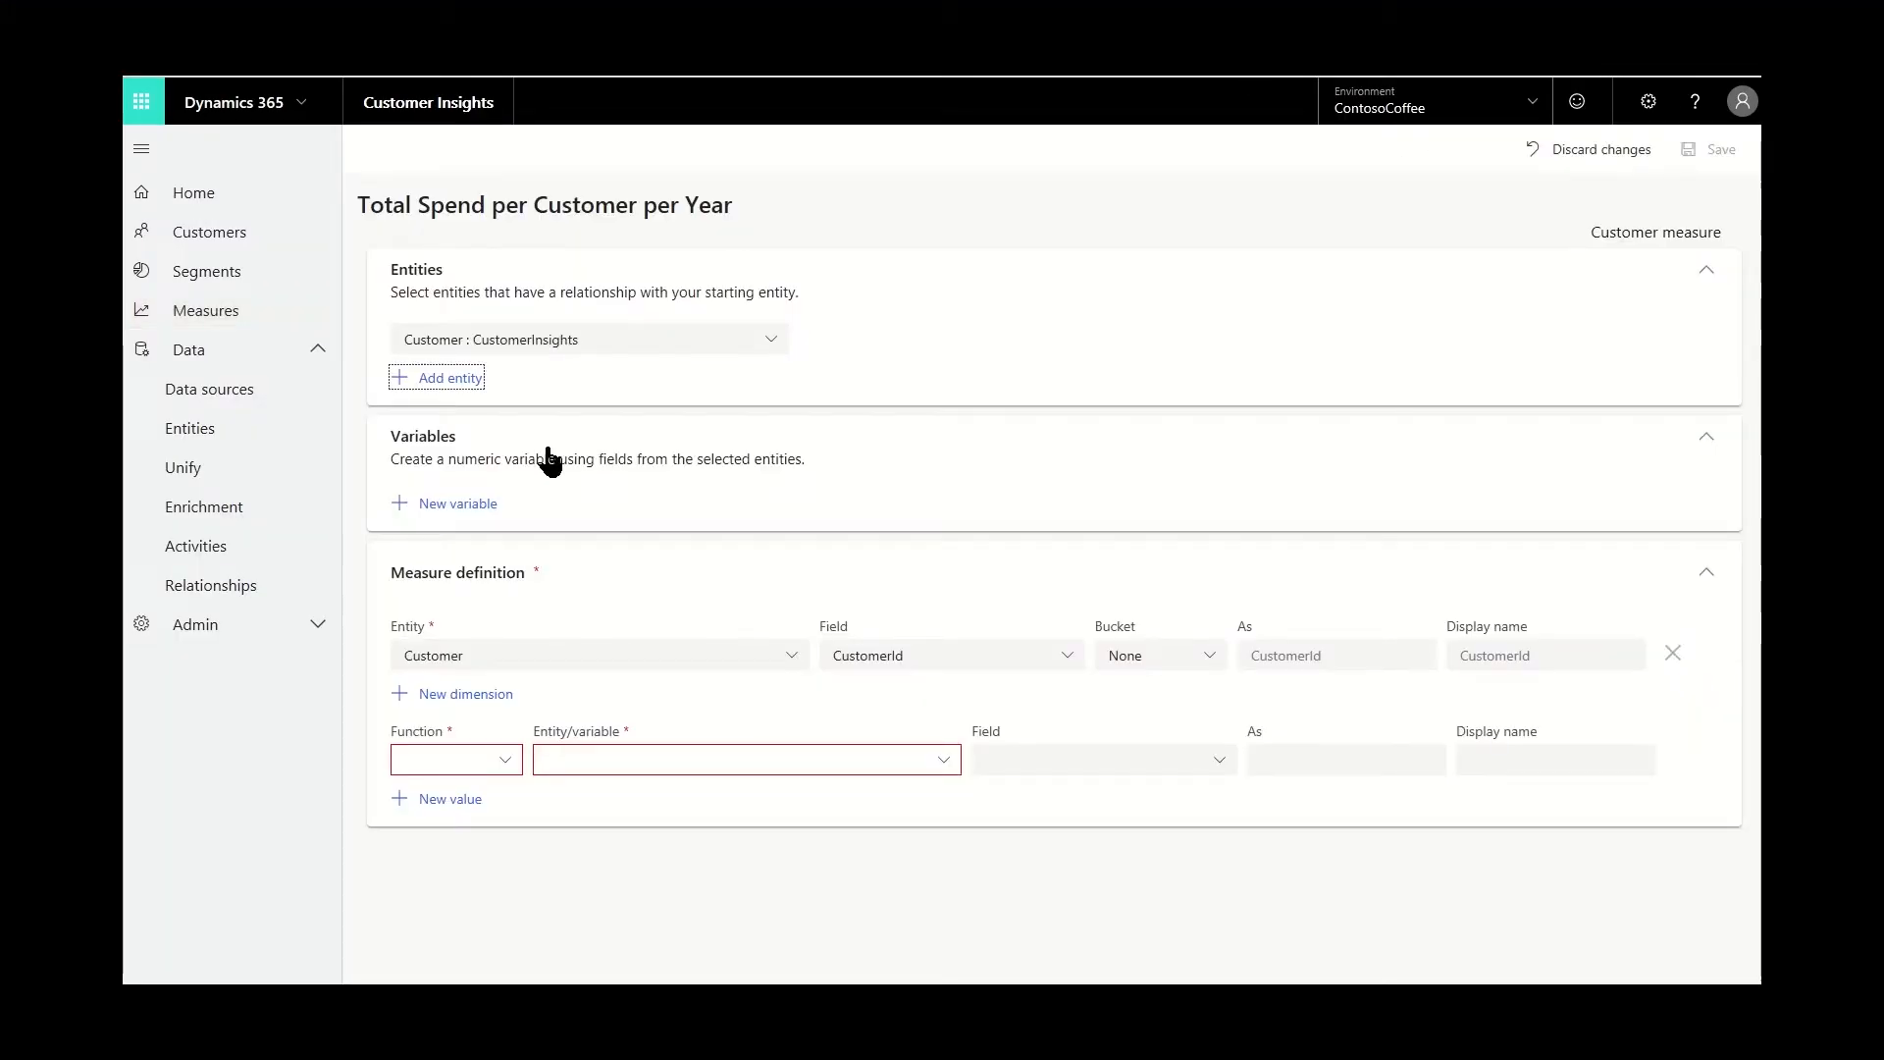
{"action": "left_click", "coordinate": [450, 379]}
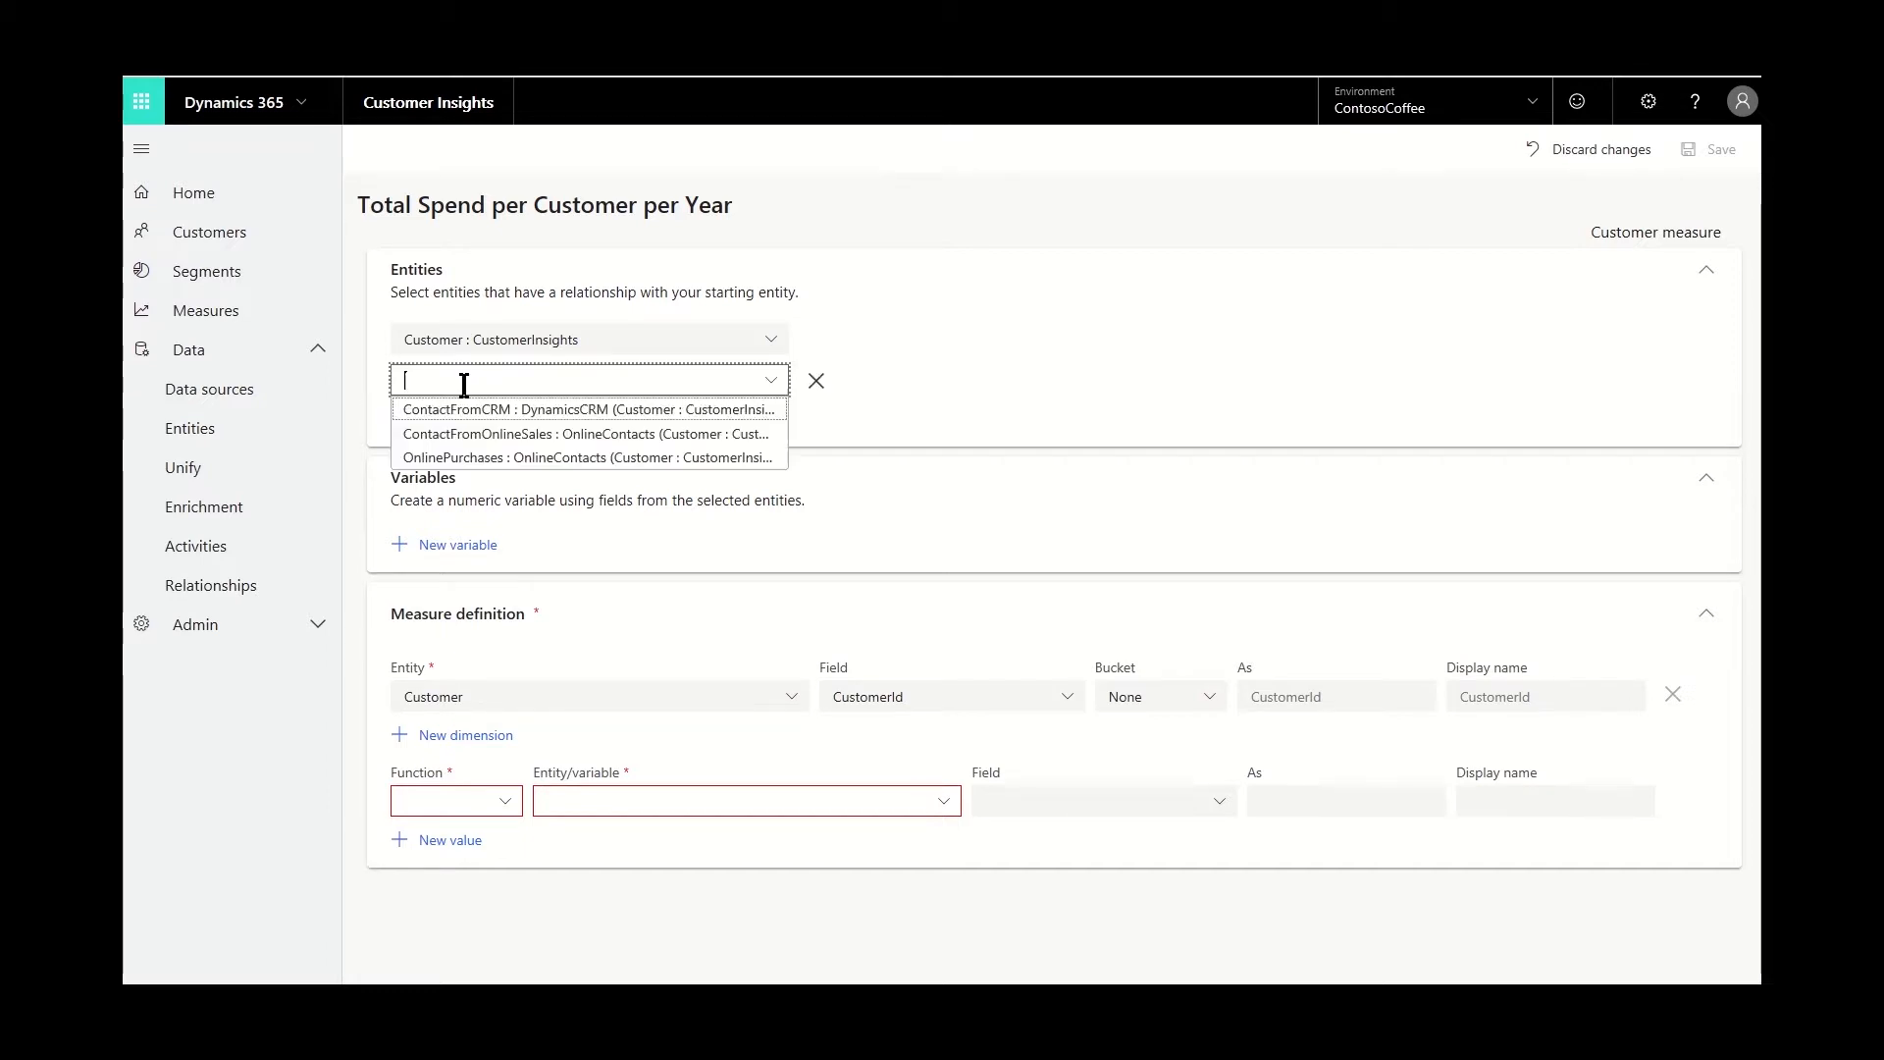
{"action": "left_click", "coordinate": [611, 459]}
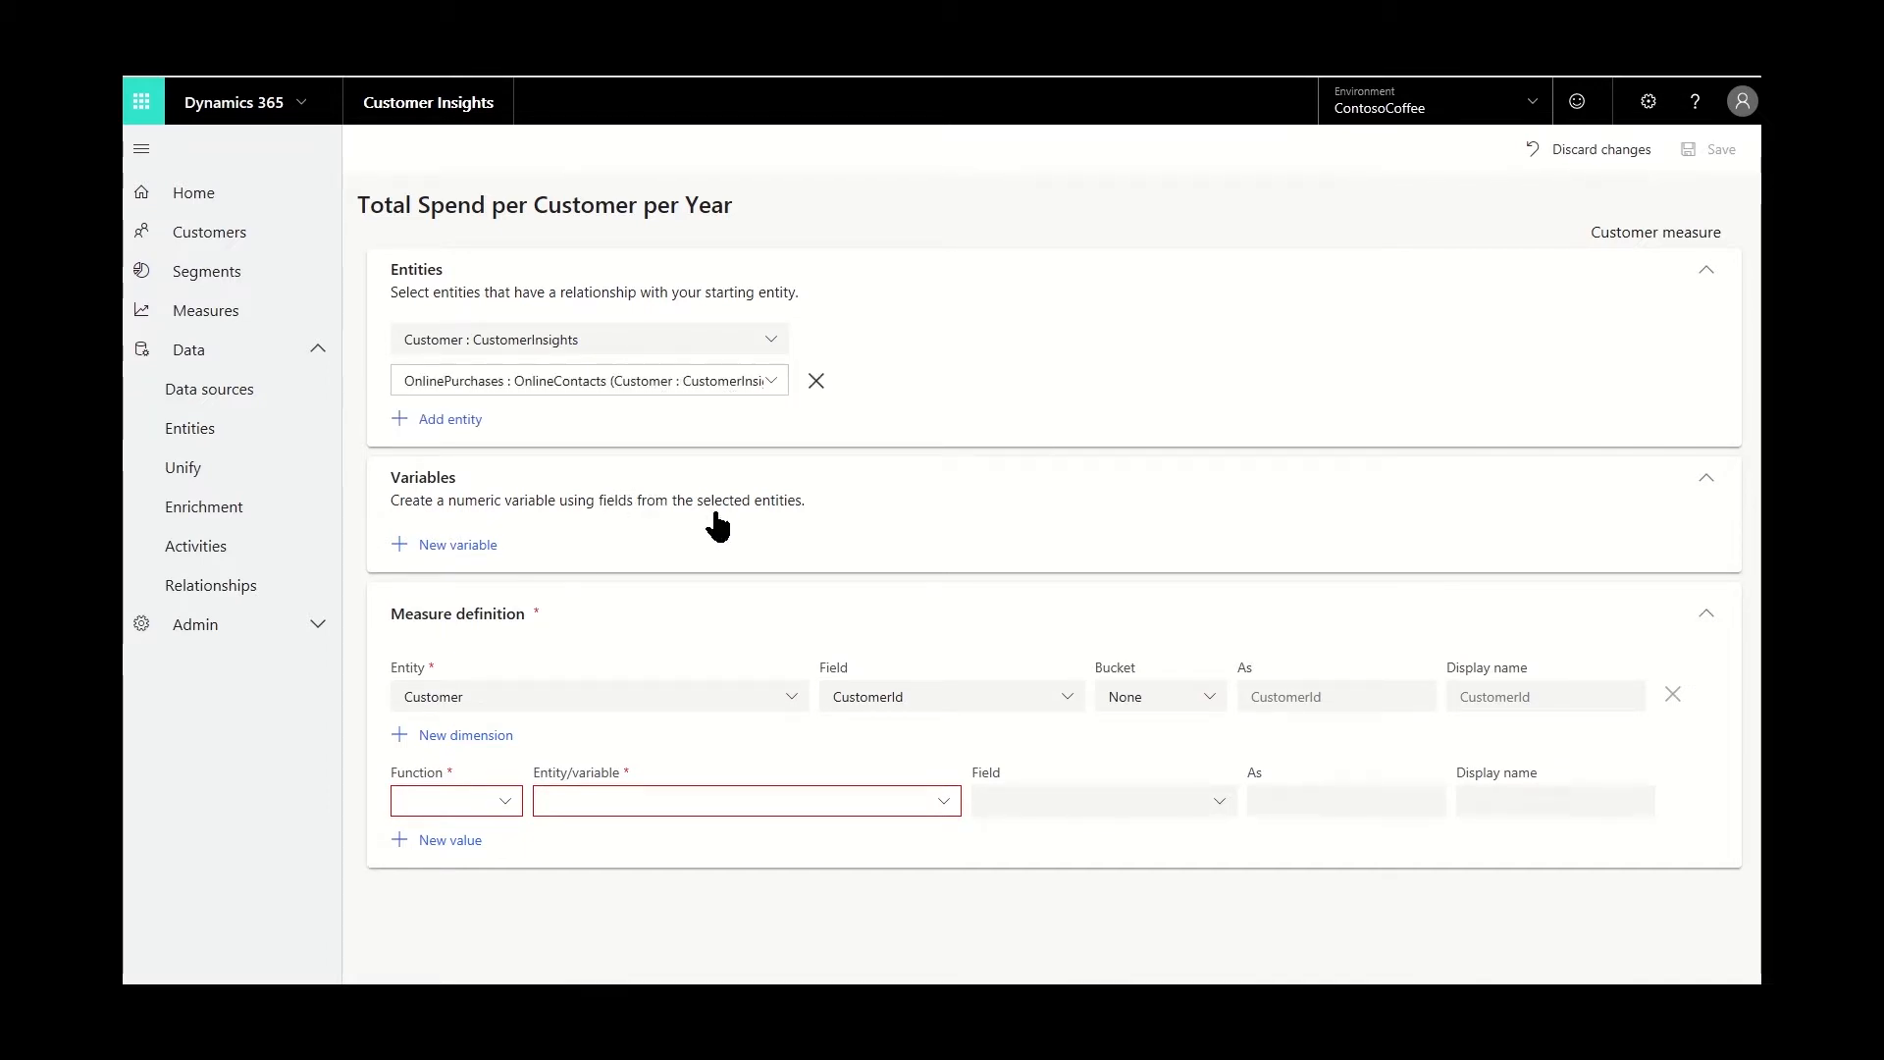
Step: Define the measure's value as the Sum of TotalPrice from OnlinePurchases : OnlineContacts, with output name and display name TotalSpend
{"action": "left_click", "coordinate": [506, 800]}
{"action": "left_click", "coordinate": [488, 775]}
{"action": "left_click", "coordinate": [669, 793]}
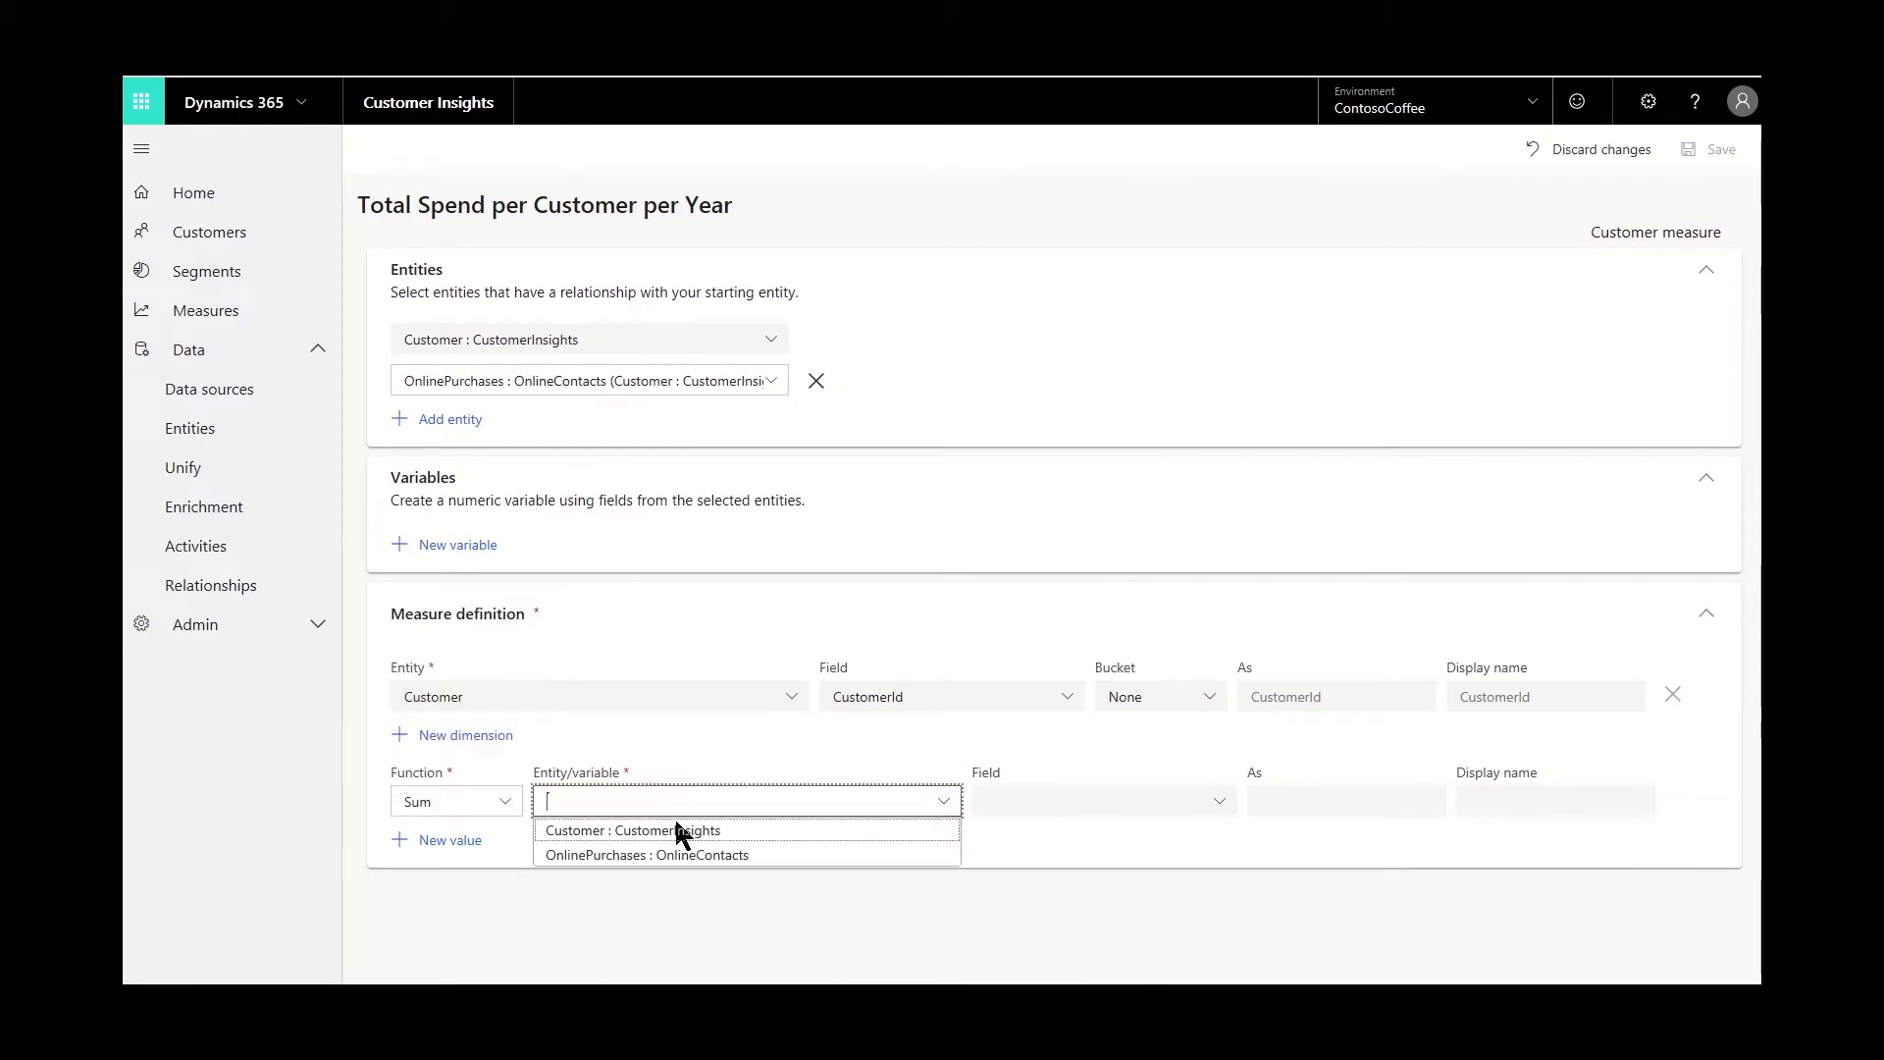
{"action": "left_click", "coordinate": [679, 855]}
{"action": "left_click", "coordinate": [1150, 801]}
{"action": "left_click", "coordinate": [1281, 801]}
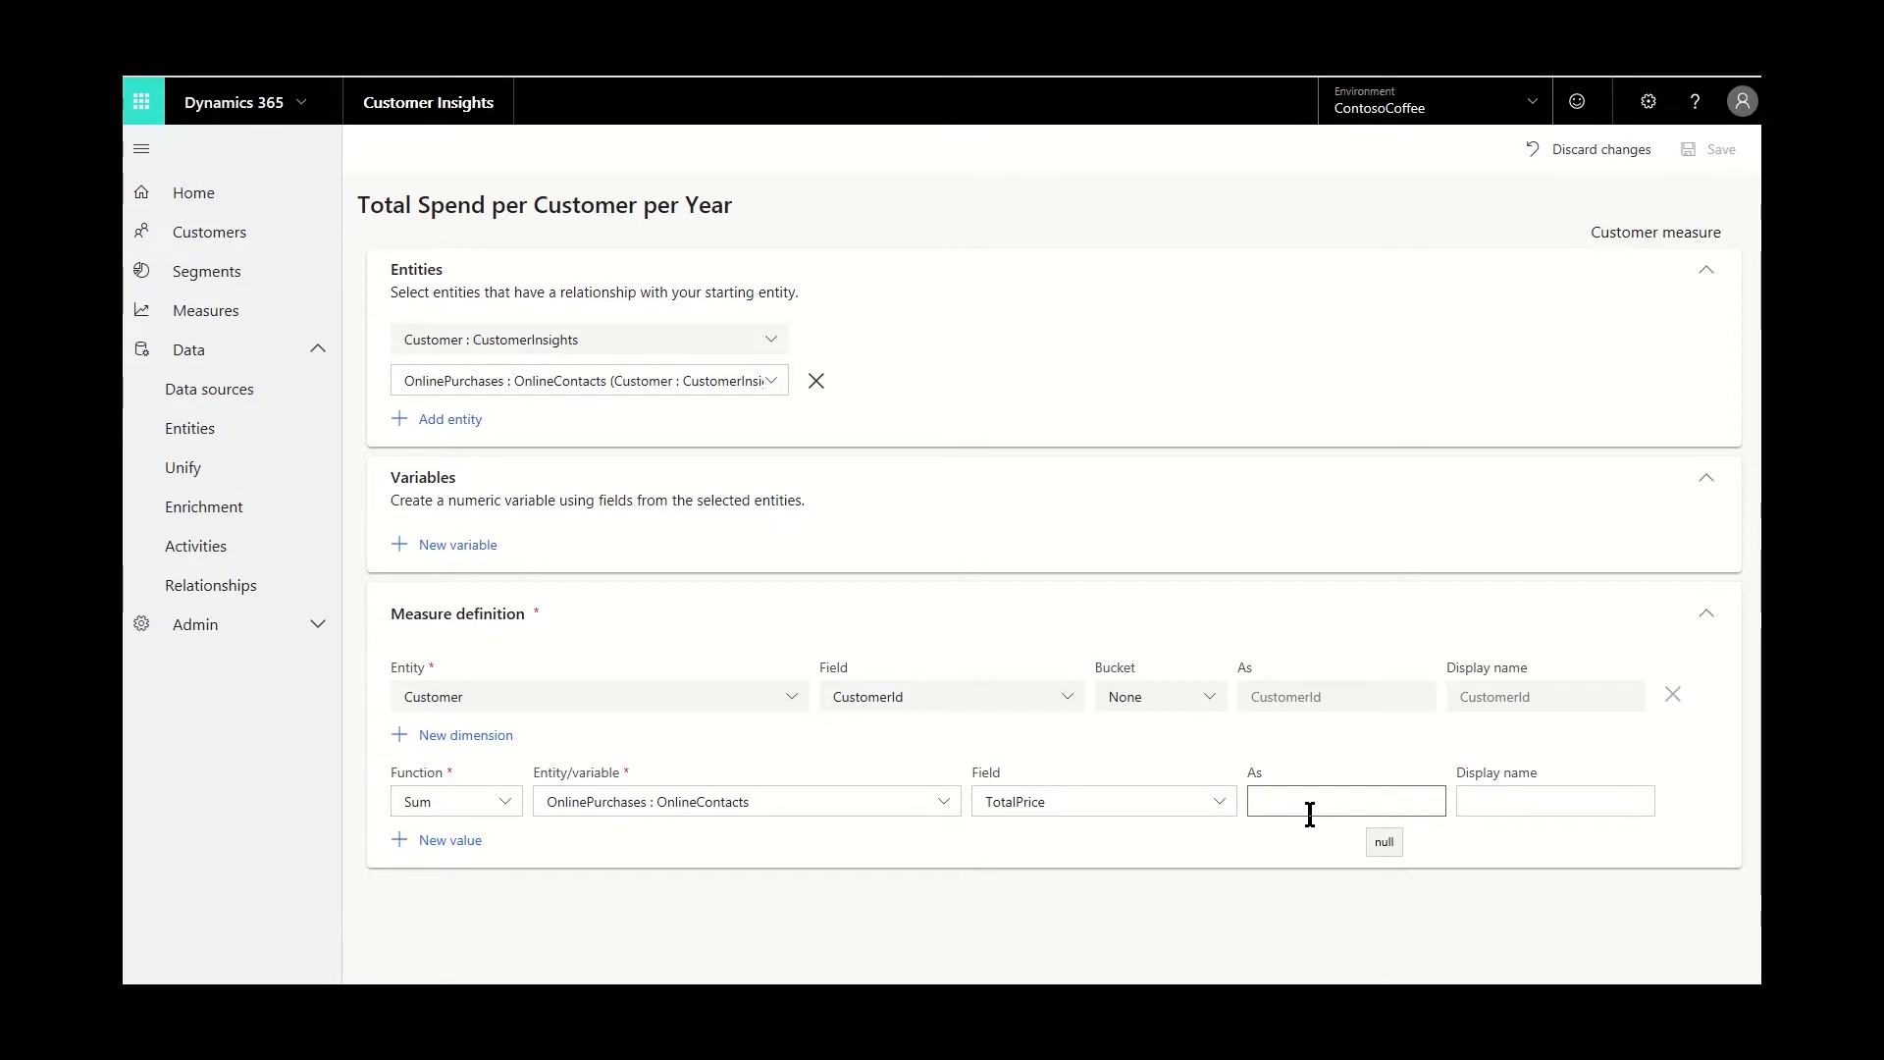
{"action": "type", "text": "TotalSpend"}
{"action": "left_click", "coordinate": [1477, 802]}
{"action": "type", "text": "TotalSpend"}
Step: Add a dimension on the PurchasedOn field of OnlinePurchases : OnlineContacts, bucketed by Year
{"action": "left_click", "coordinate": [444, 738]}
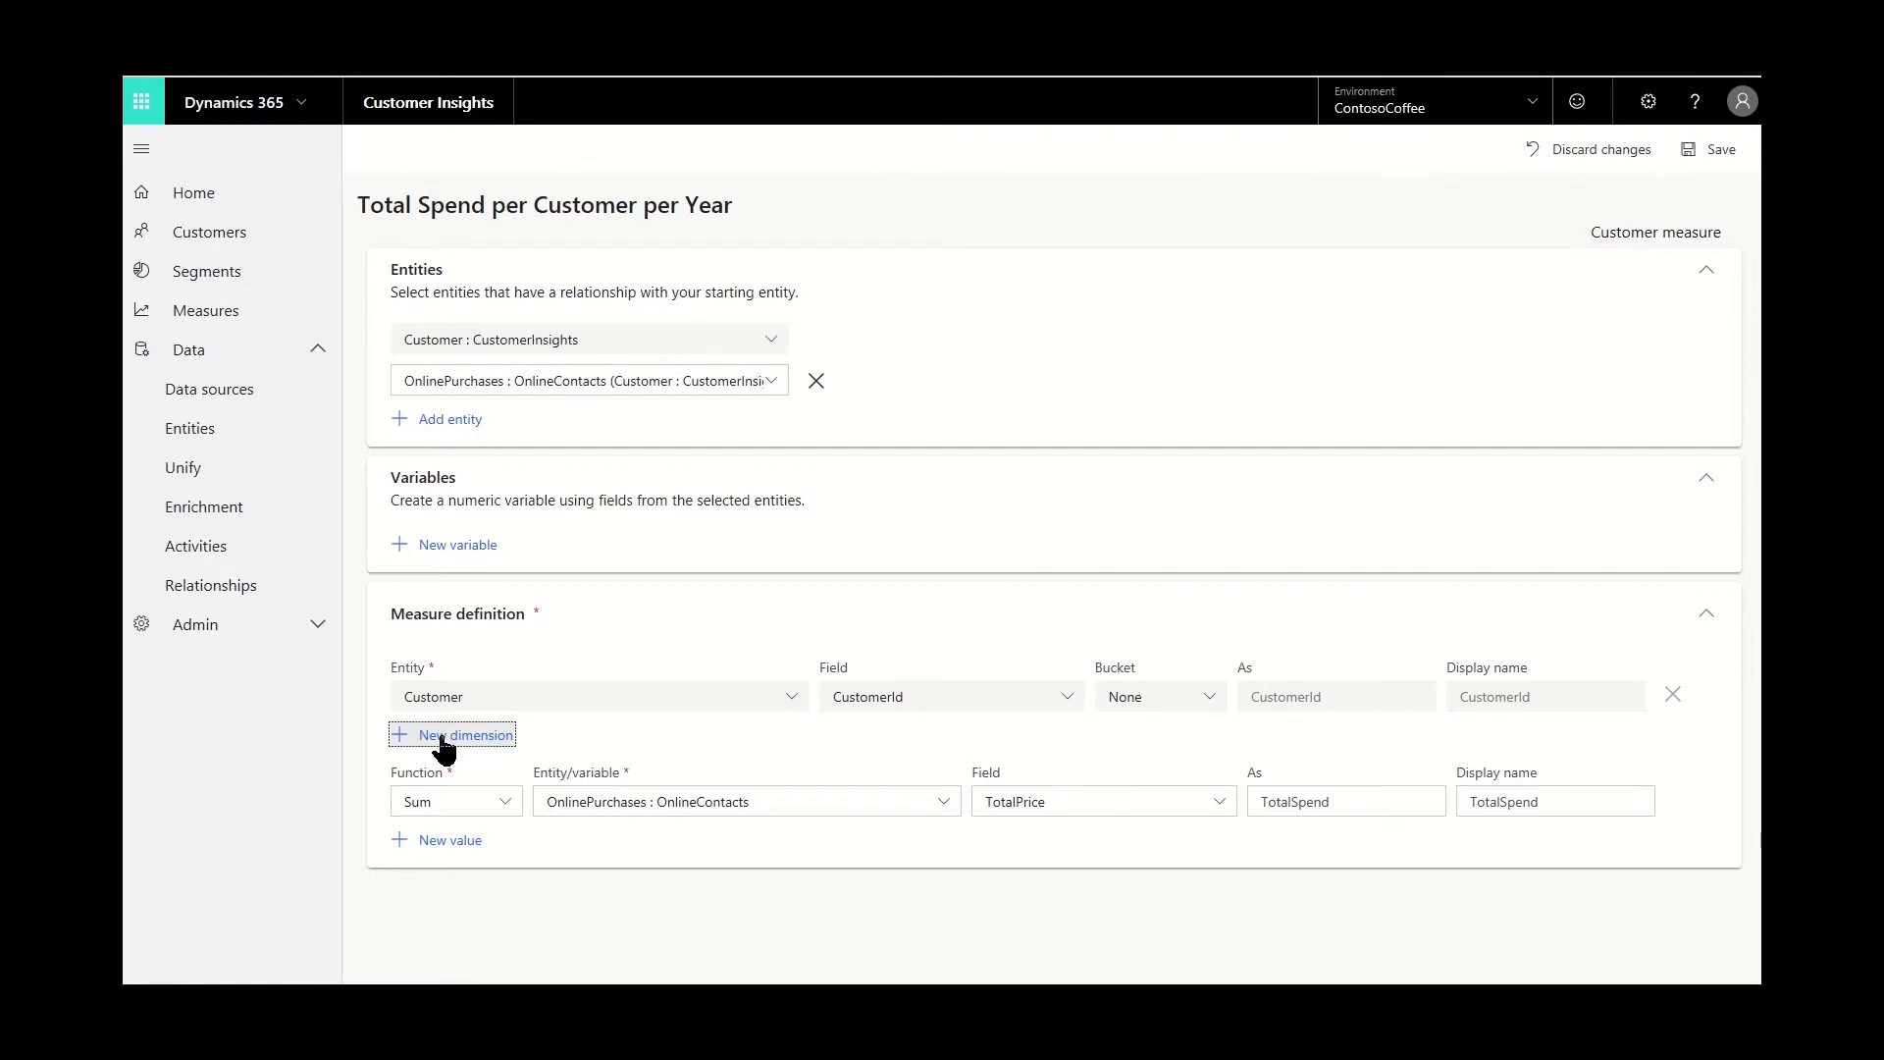
{"action": "left_click", "coordinate": [444, 738]}
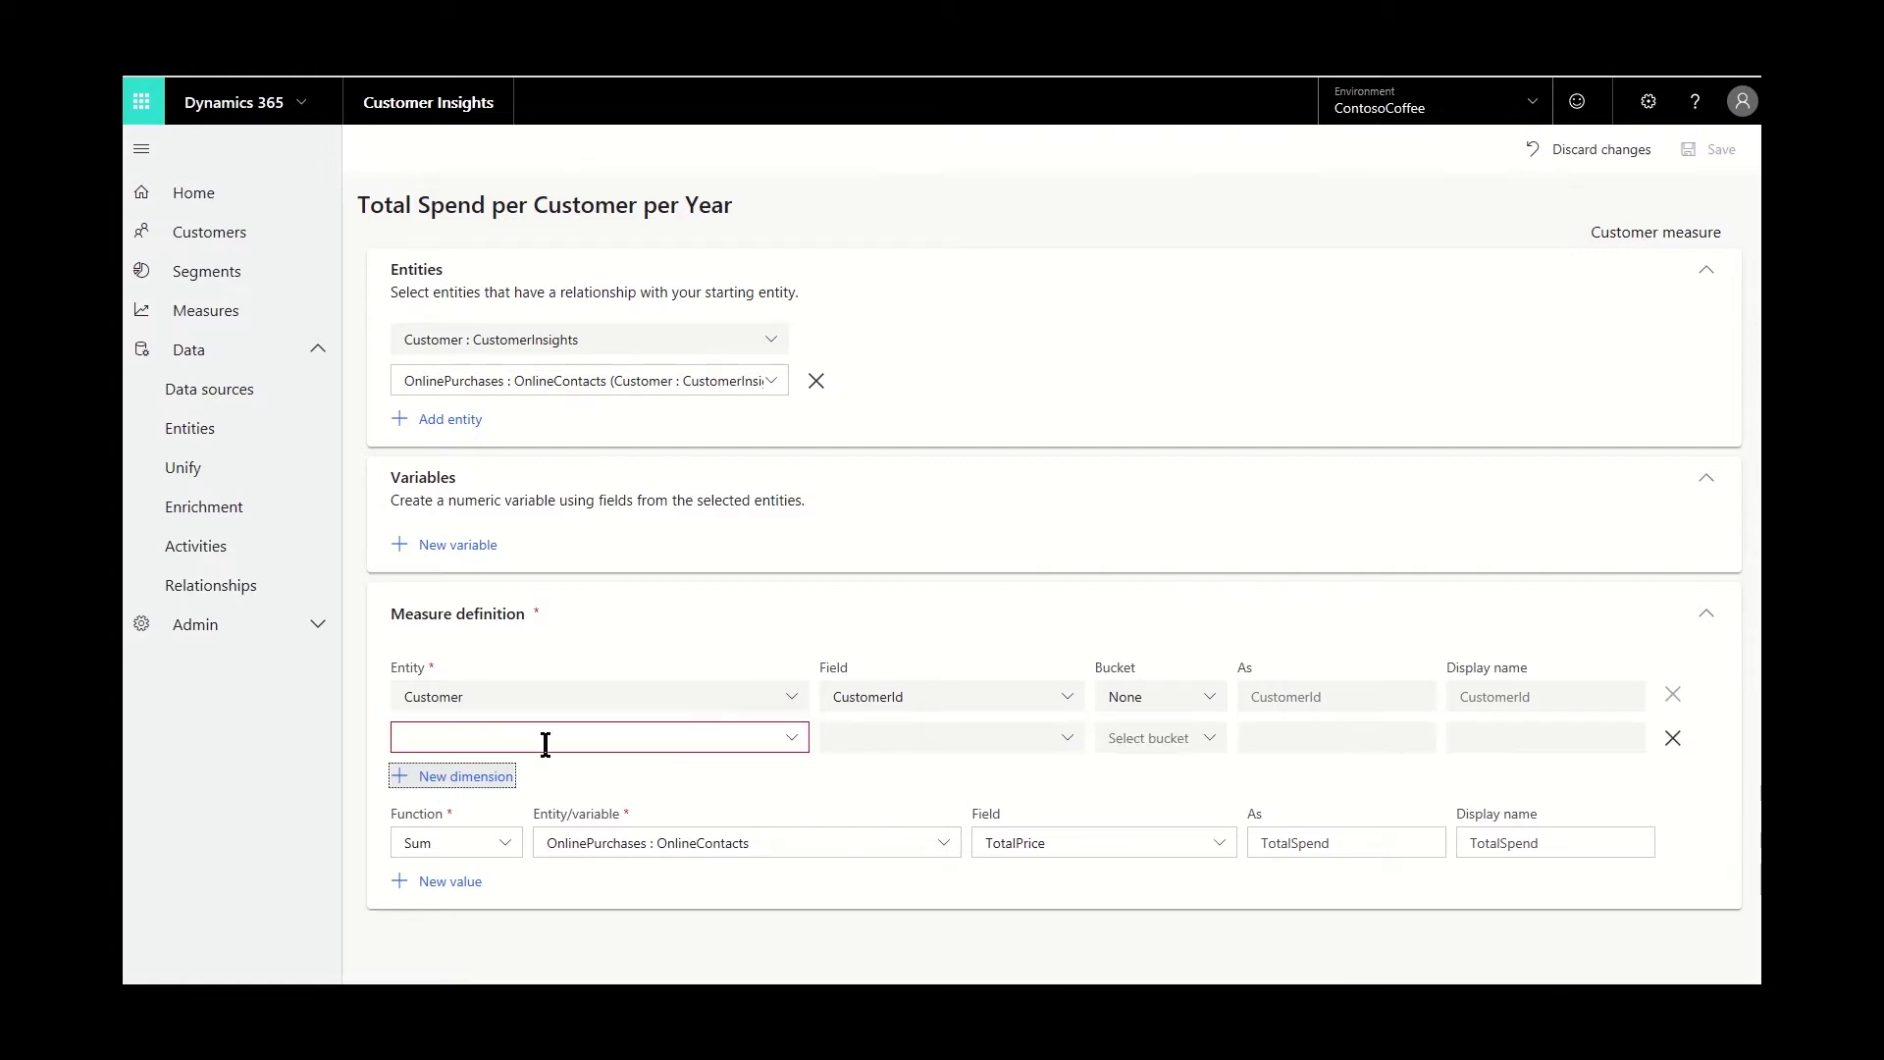
{"action": "left_click", "coordinate": [631, 734]}
{"action": "left_click", "coordinate": [616, 791]}
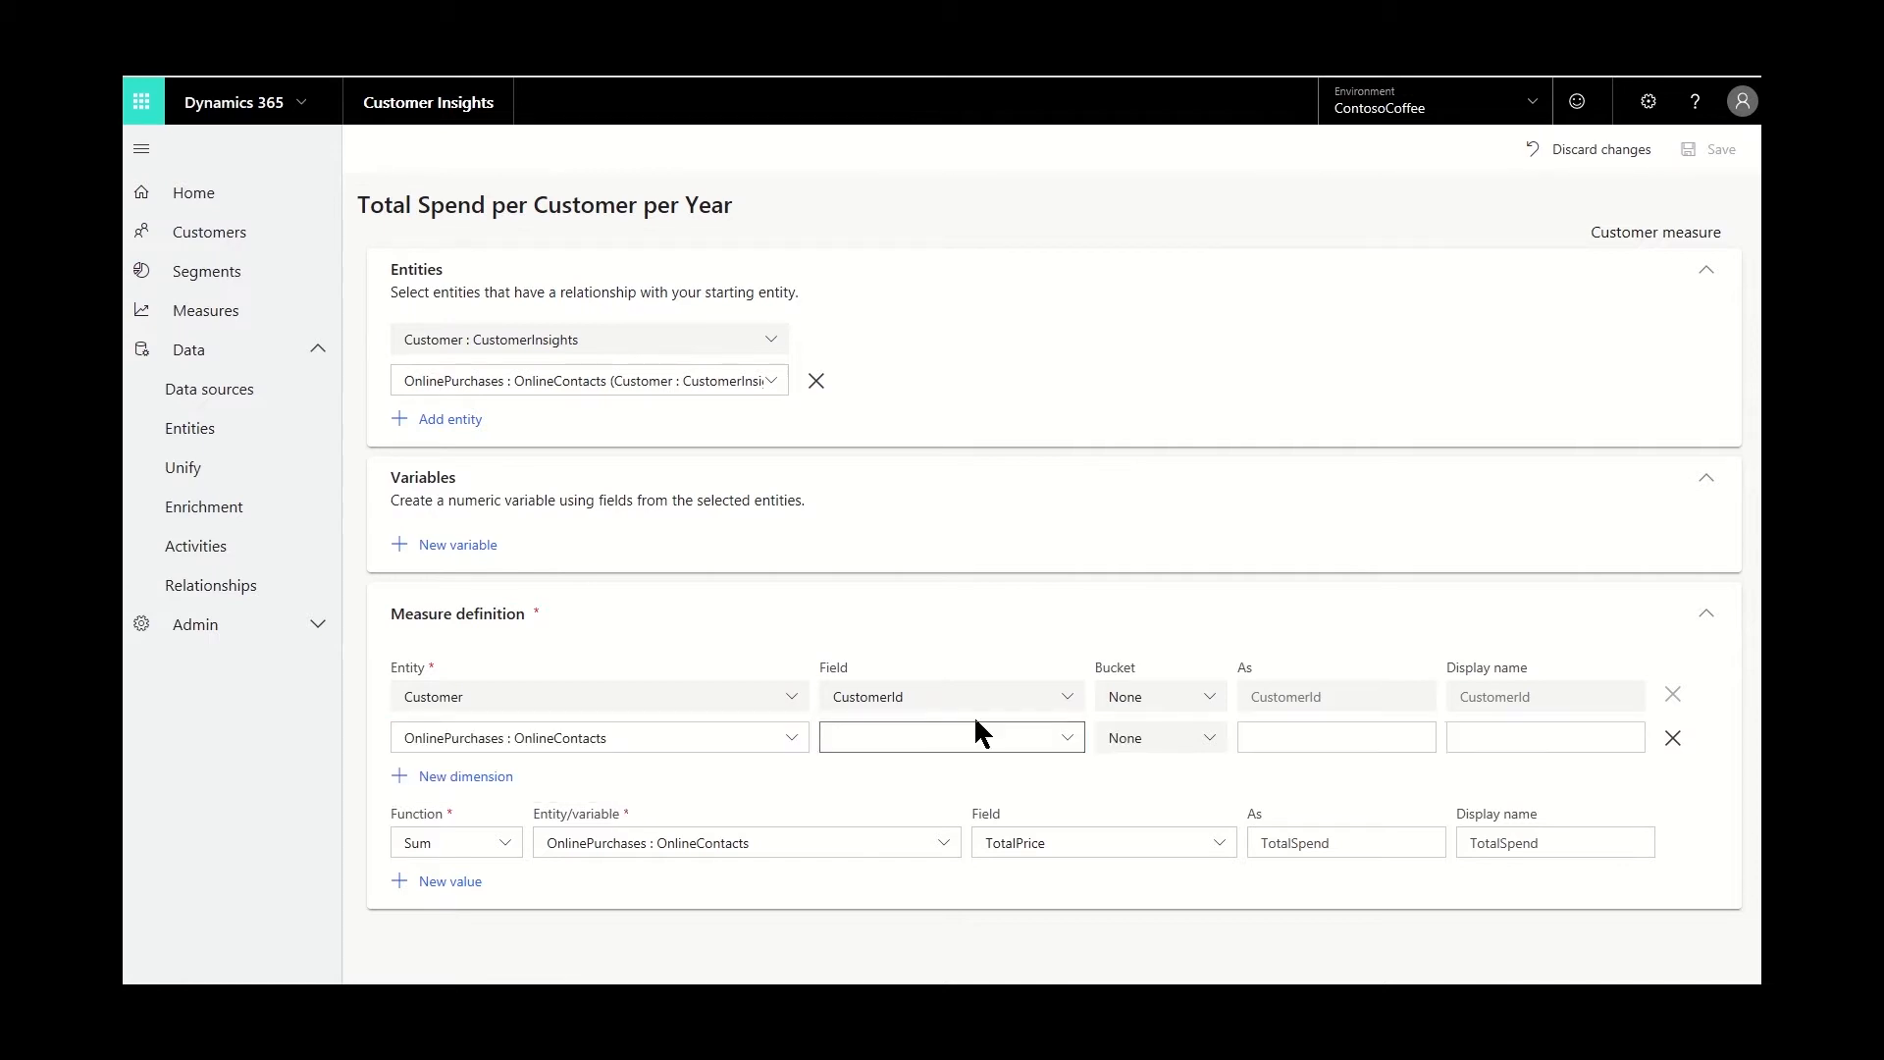
{"action": "left_click", "coordinate": [1058, 738]}
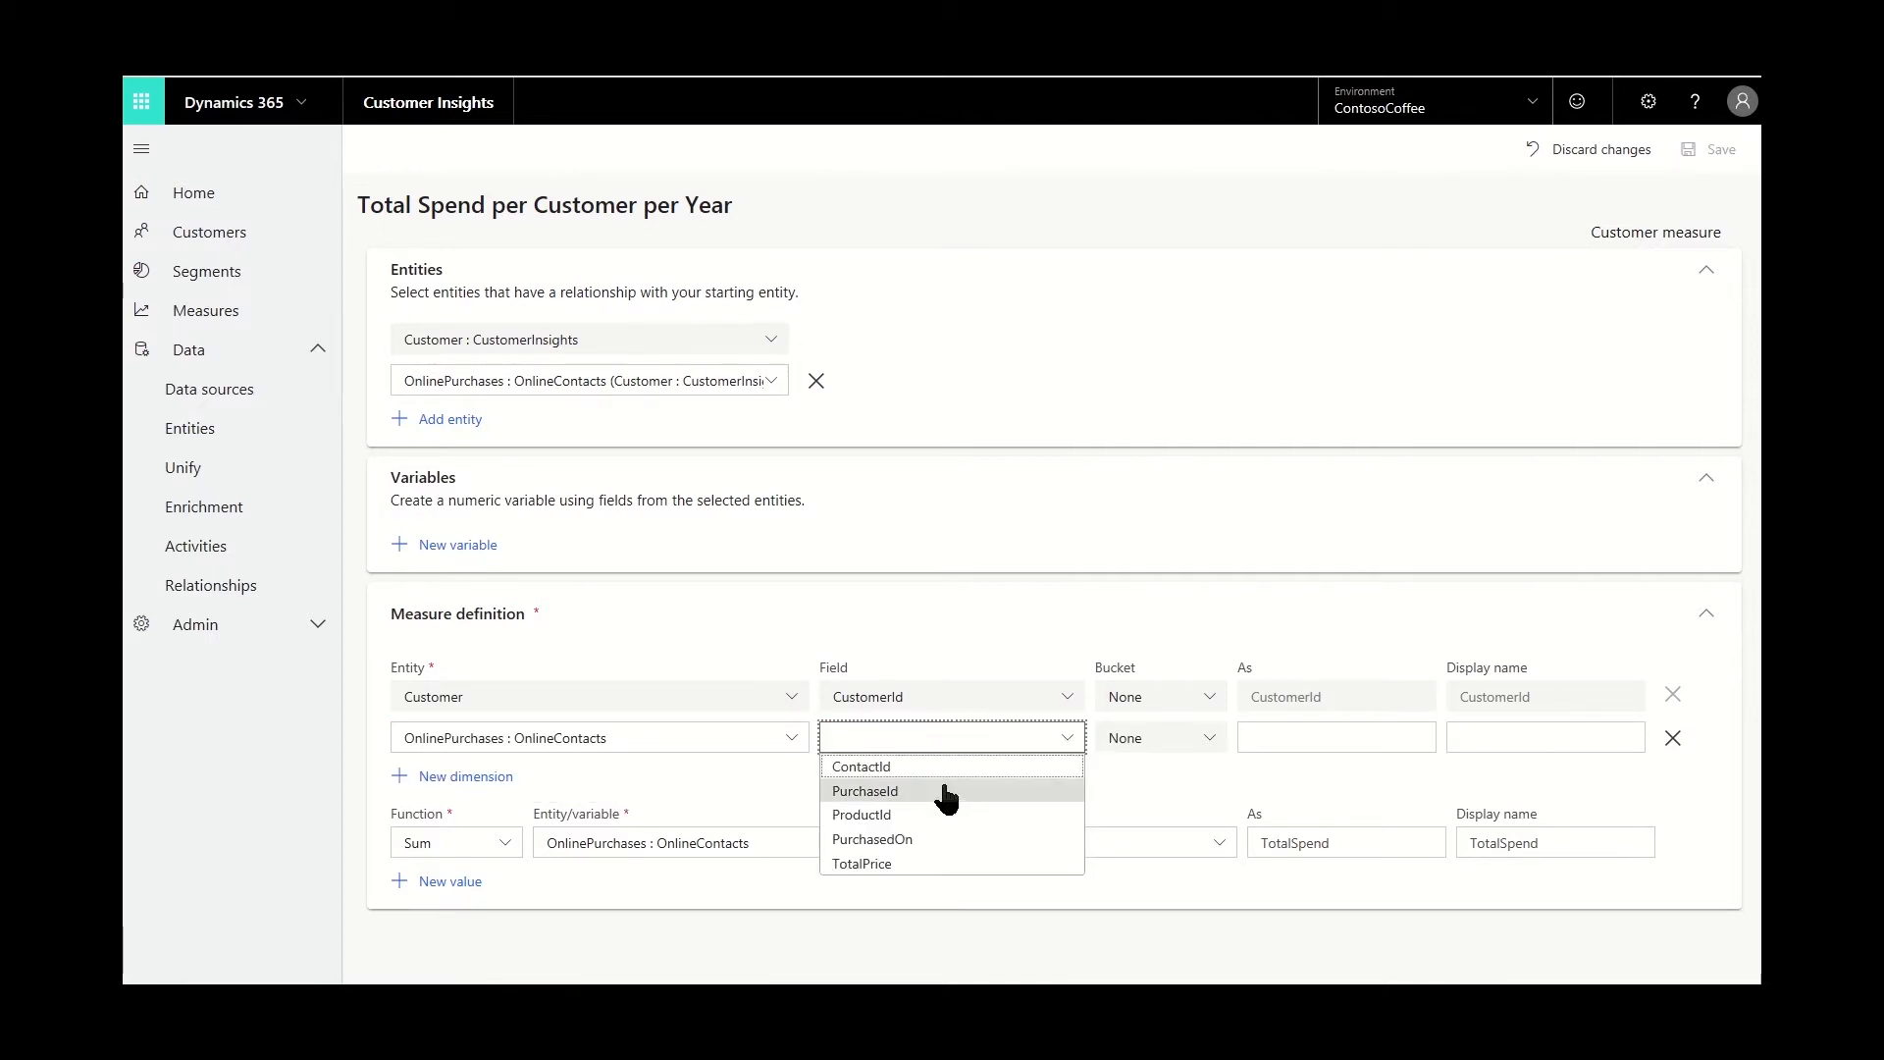
{"action": "left_click", "coordinate": [949, 836]}
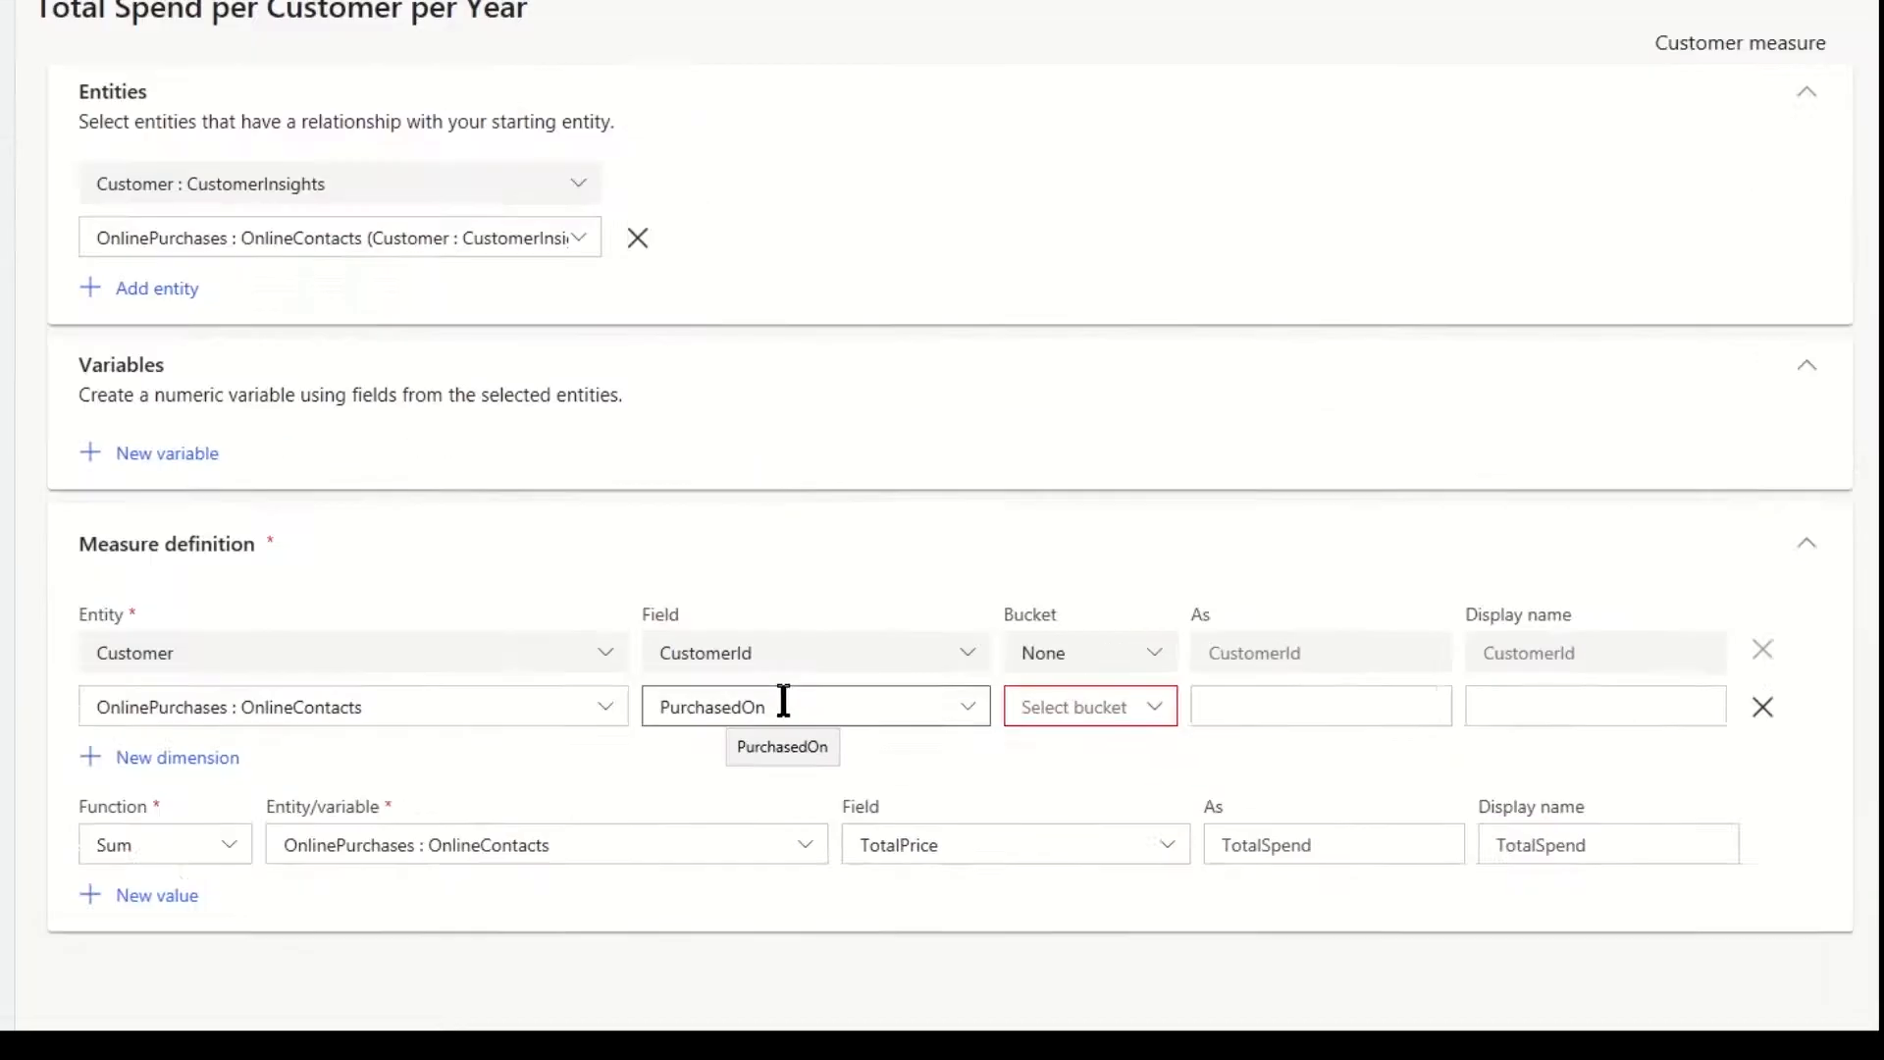
{"action": "left_click", "coordinate": [1167, 706]}
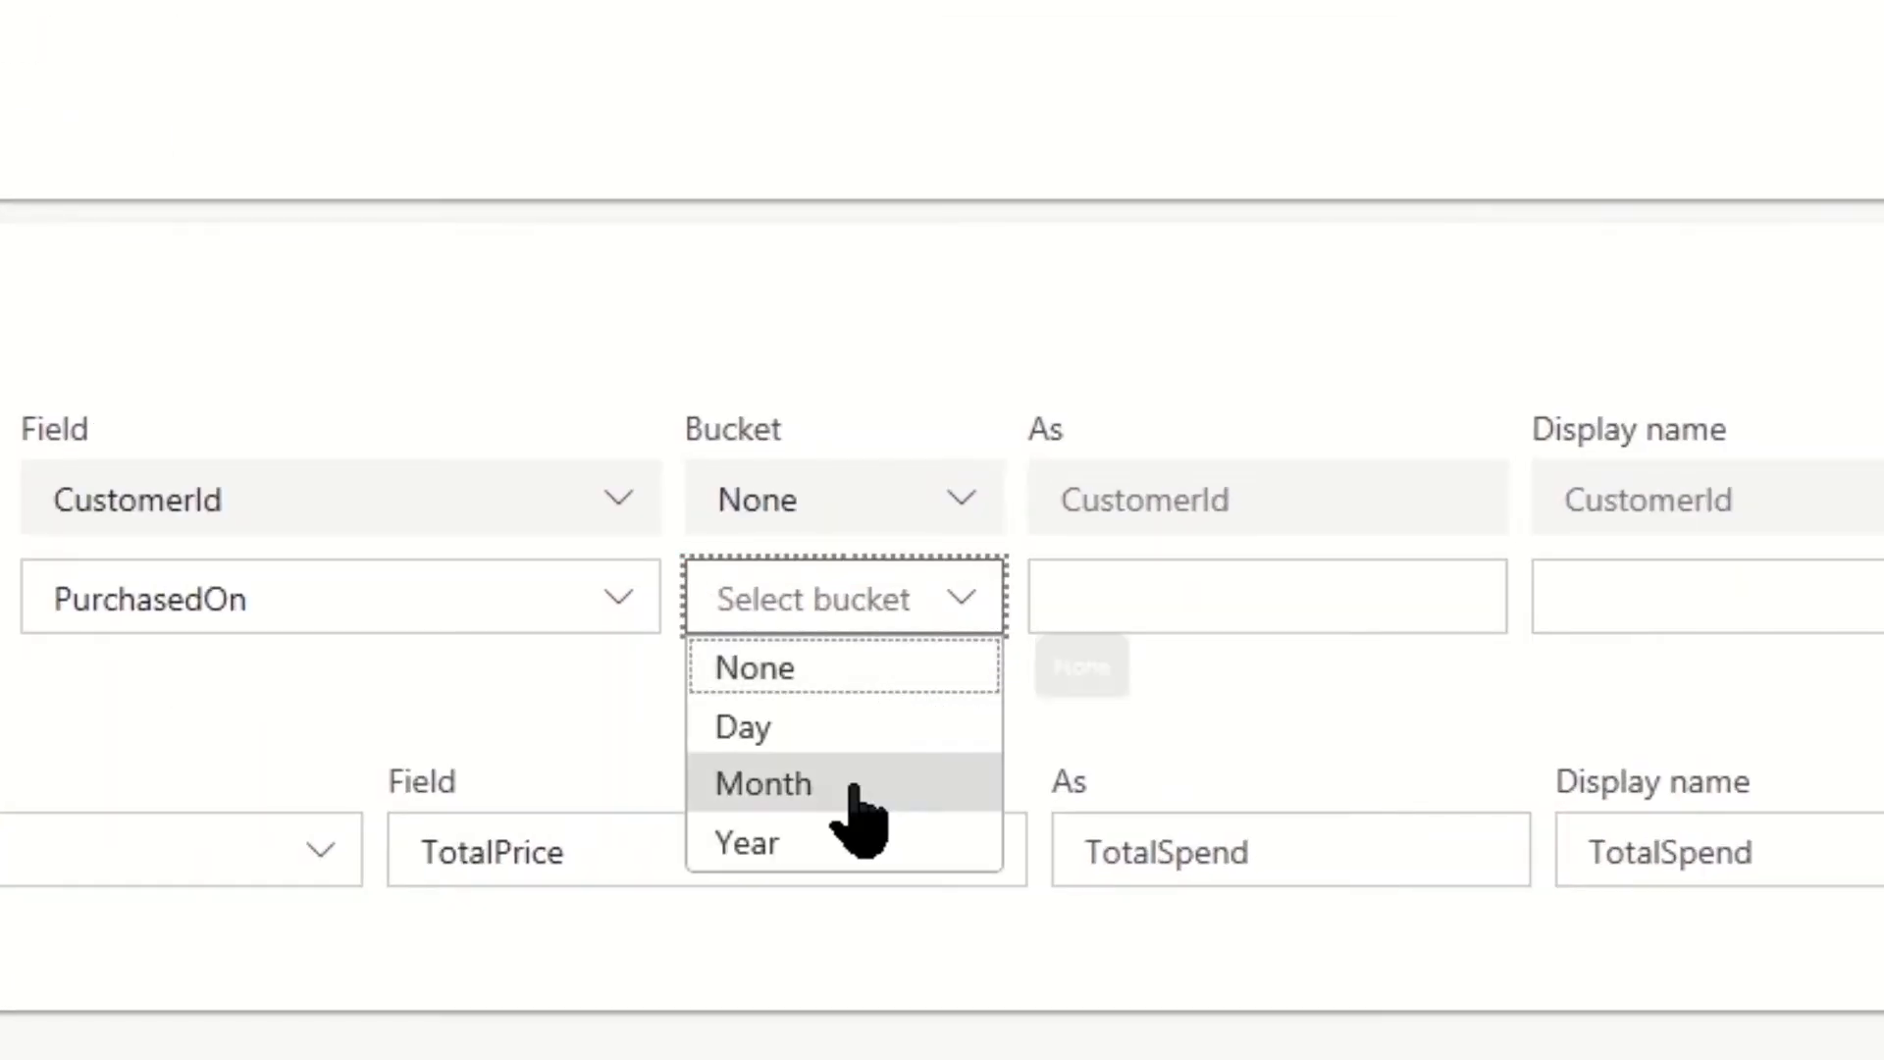
{"action": "left_click", "coordinate": [855, 846]}
Step: Set the new dimension's output name and display name to Year and save the measure
{"action": "left_click", "coordinate": [1264, 596]}
{"action": "type", "text": "Year"}
{"action": "key", "text": "Tab"}
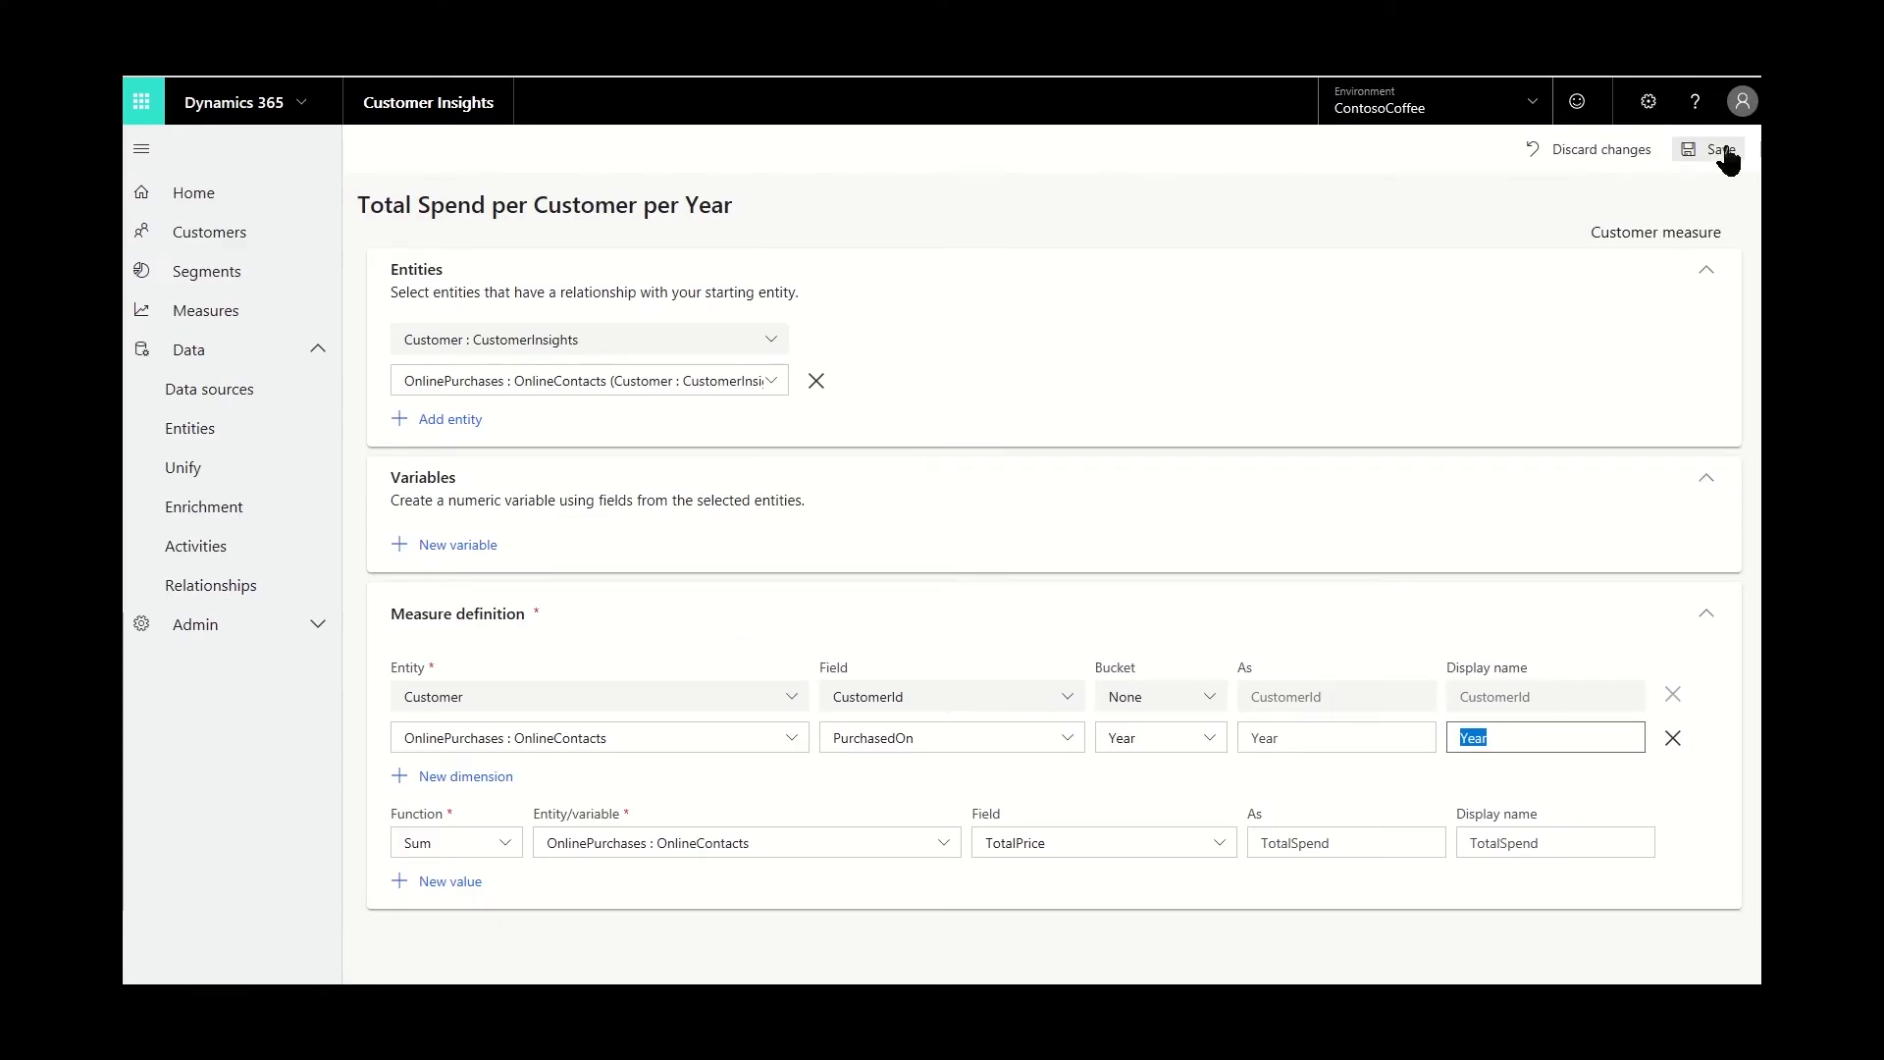
{"action": "left_click", "coordinate": [1717, 149]}
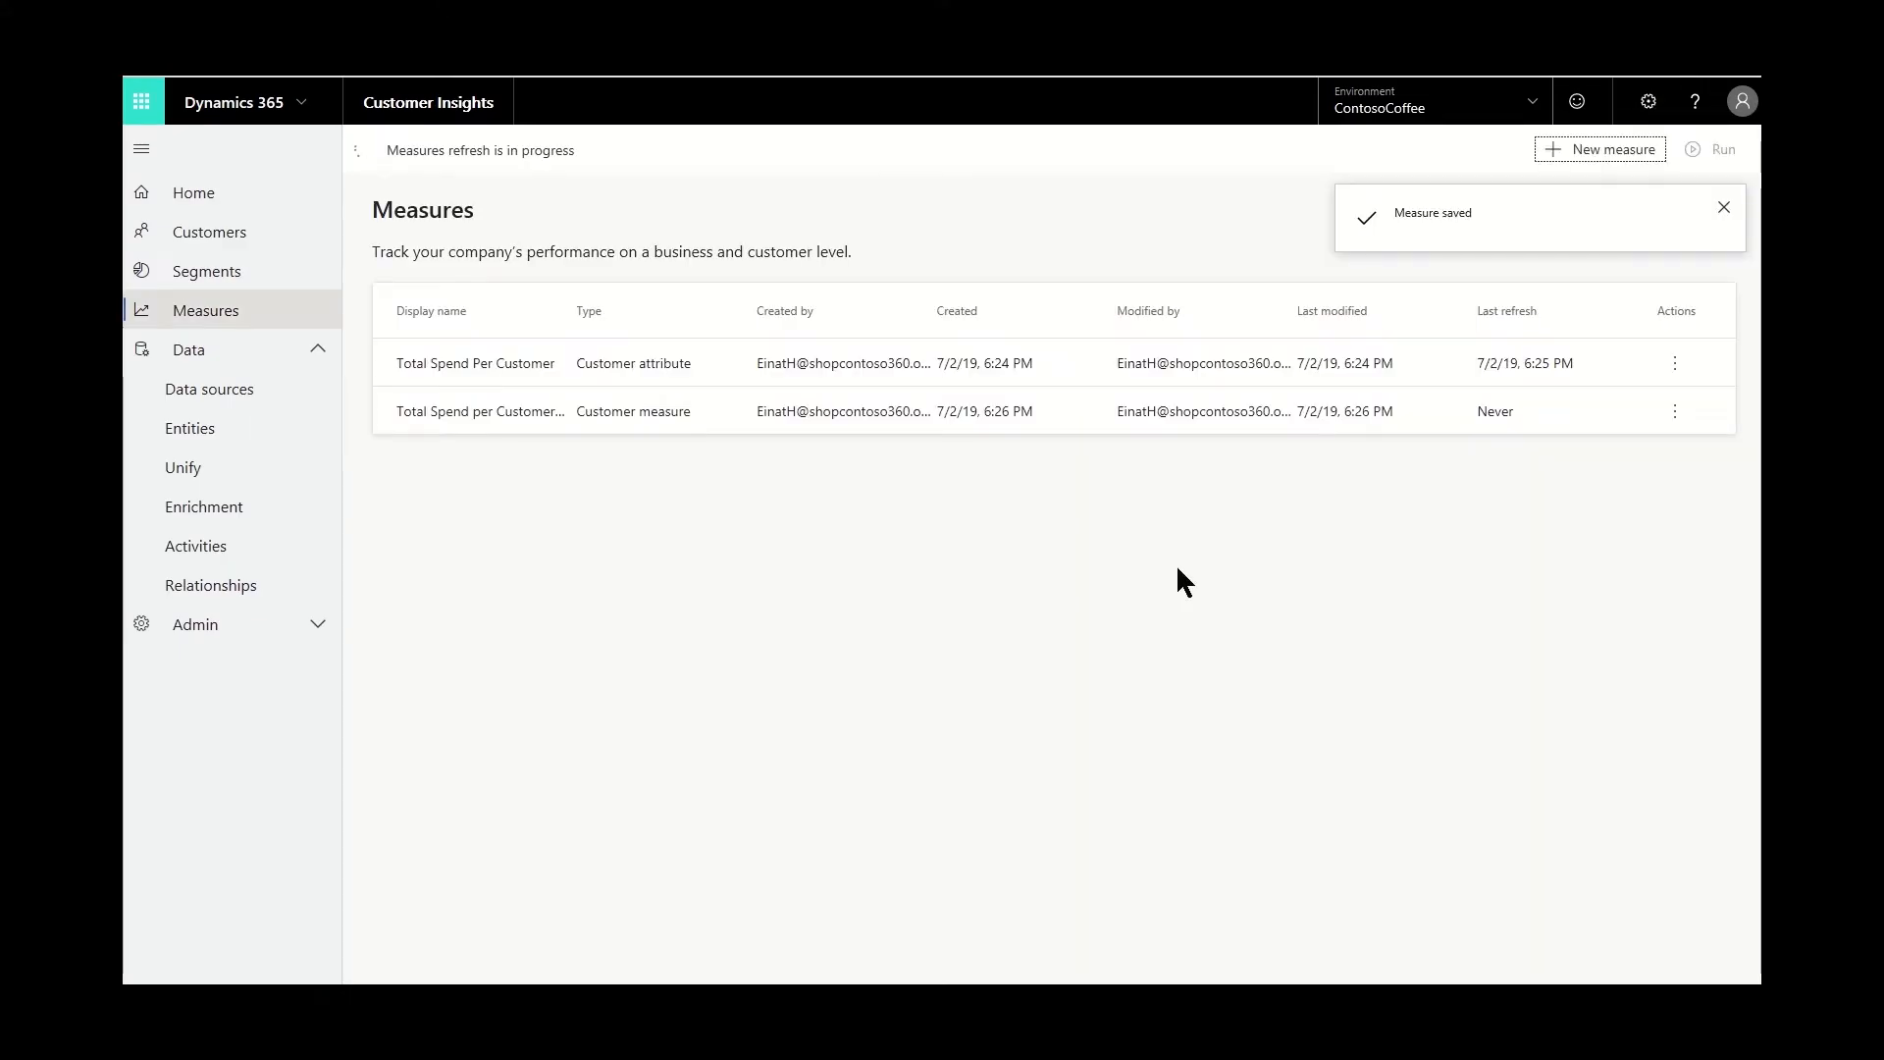
Step: Start a new measure of type Business measure with the name and display name TotalSpend
{"action": "left_click", "coordinate": [1558, 155]}
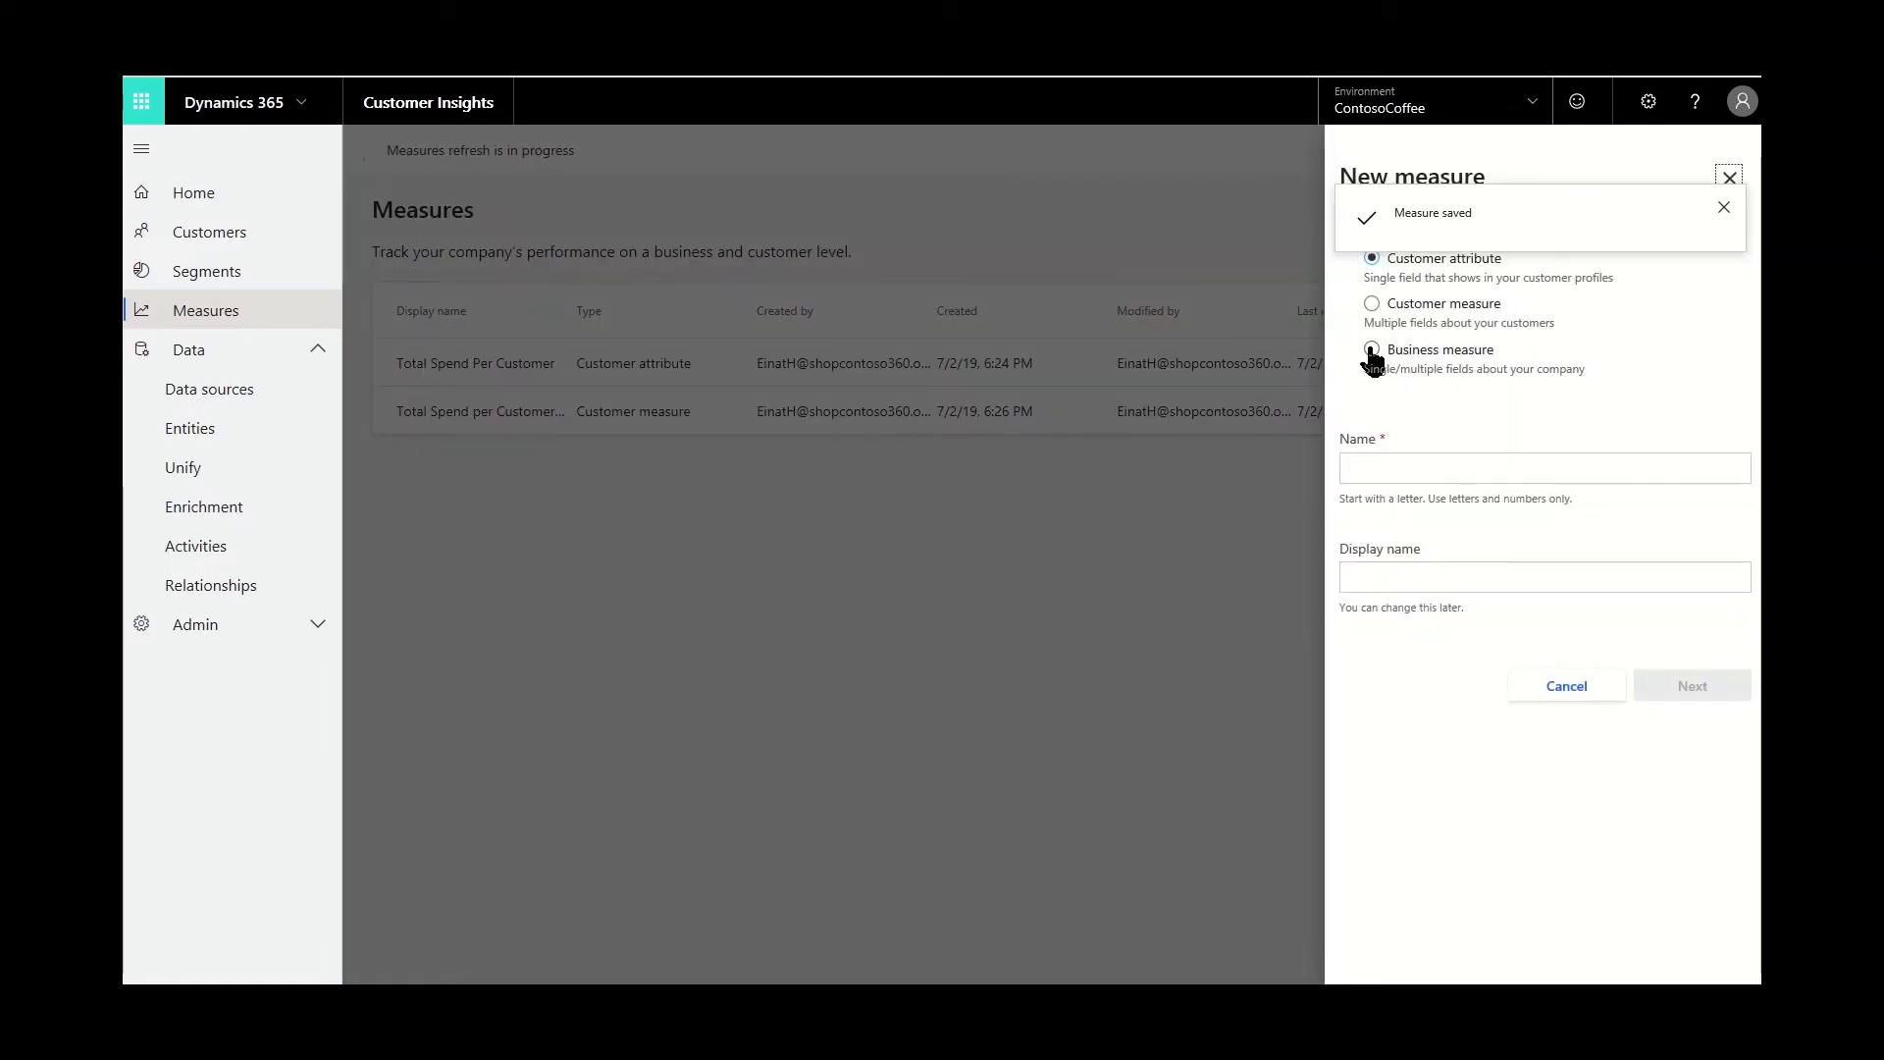
{"action": "left_click", "coordinate": [1372, 352]}
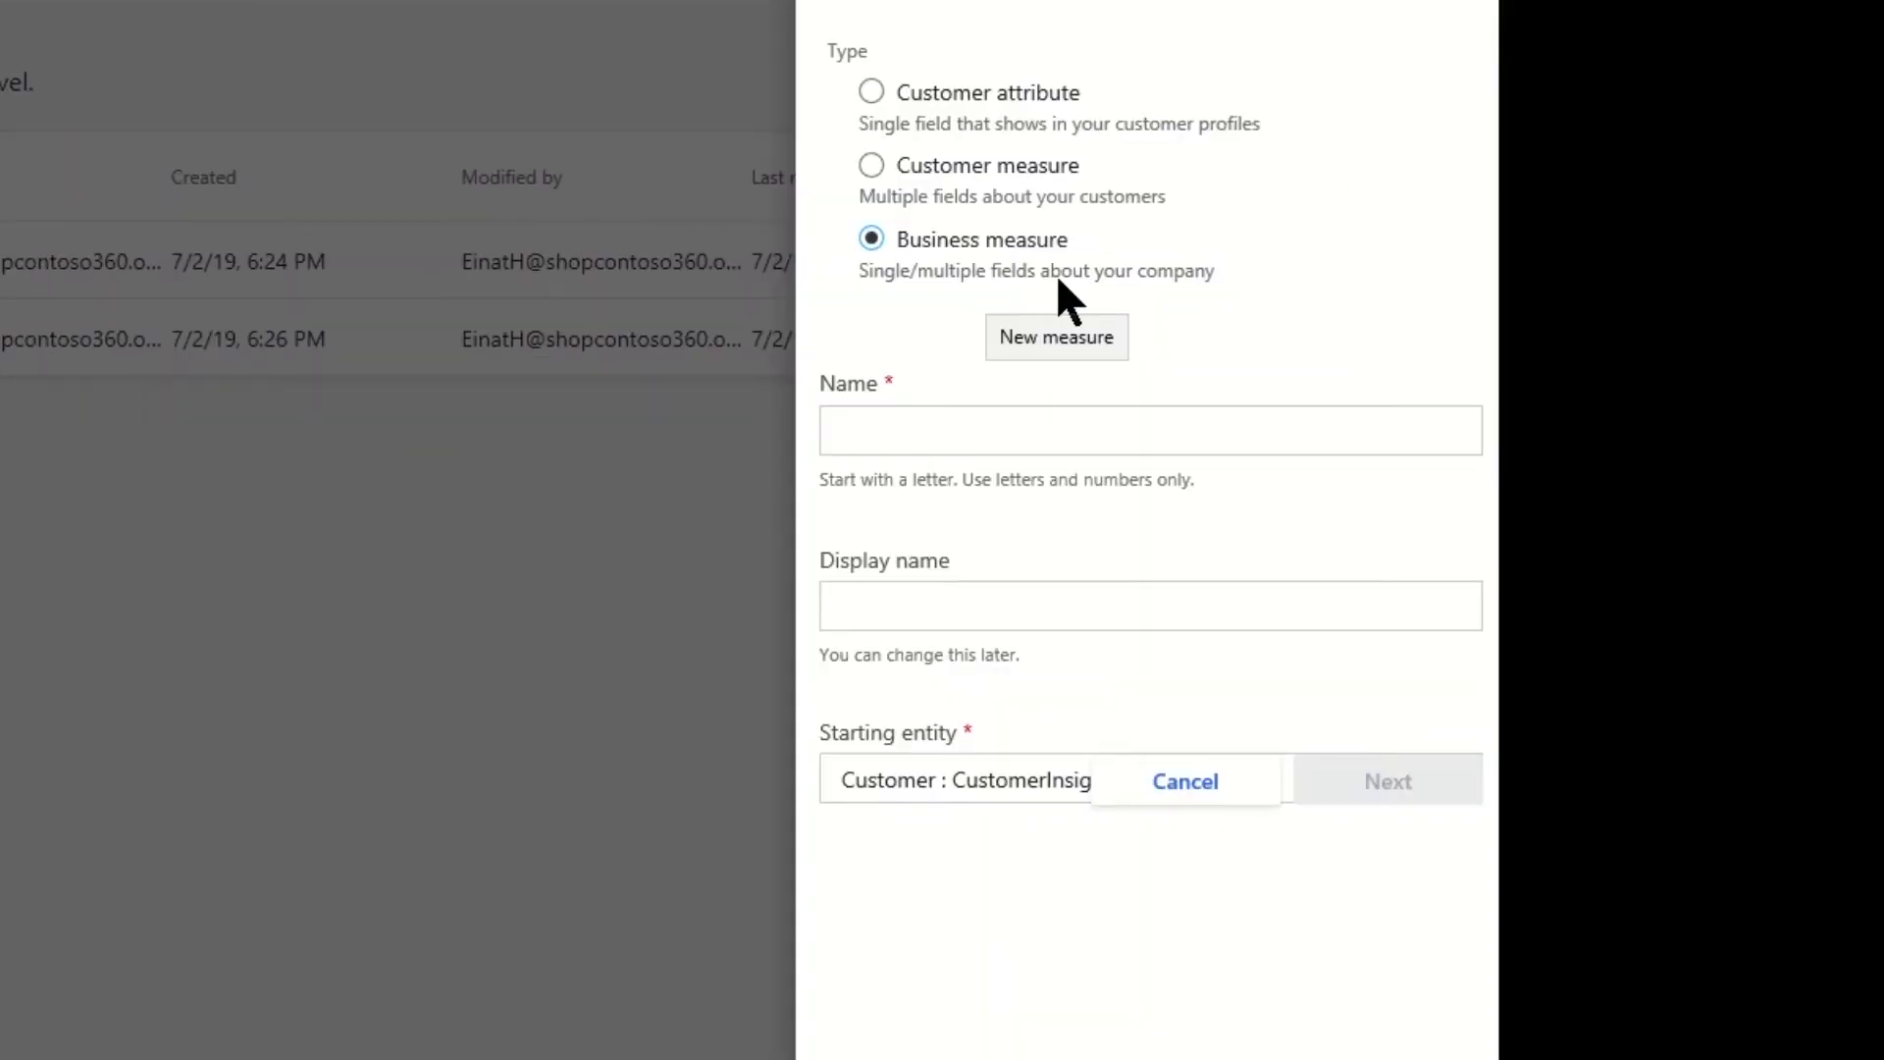
{"action": "left_click", "coordinate": [1023, 433]}
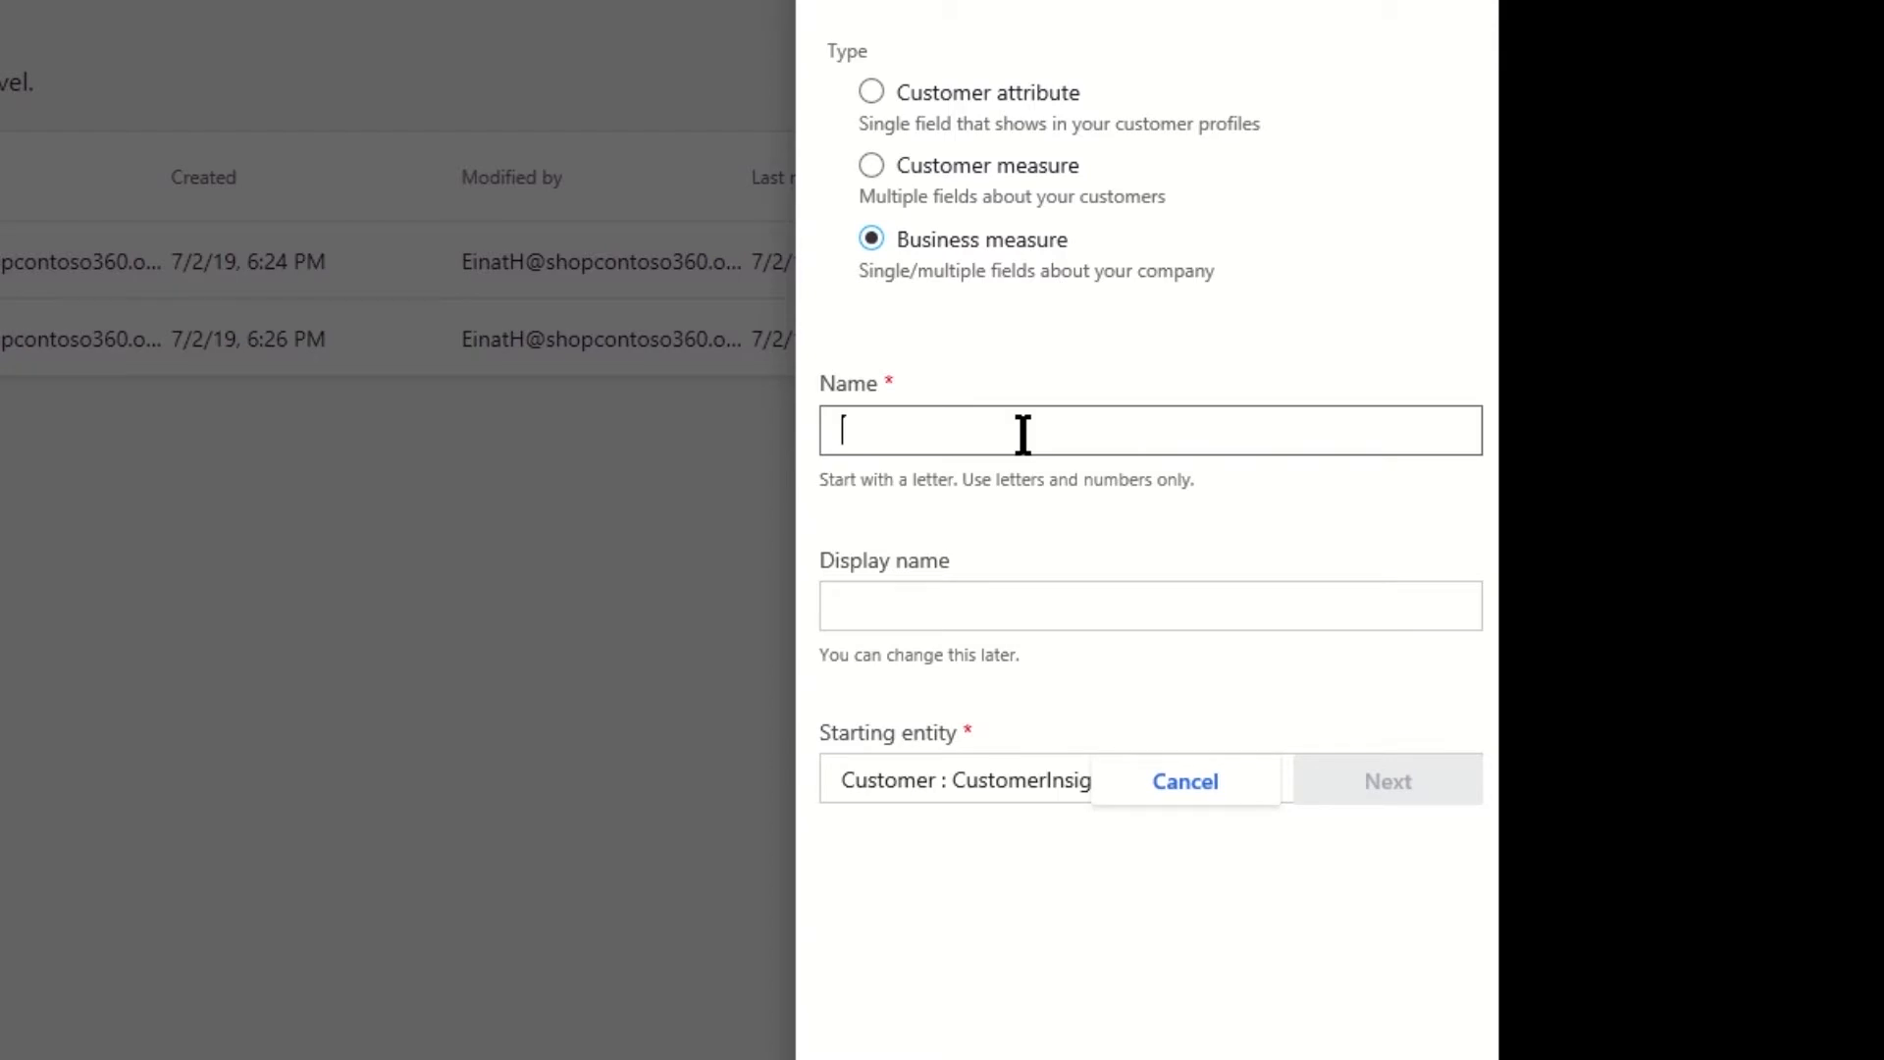
{"action": "type", "text": "Tota"}
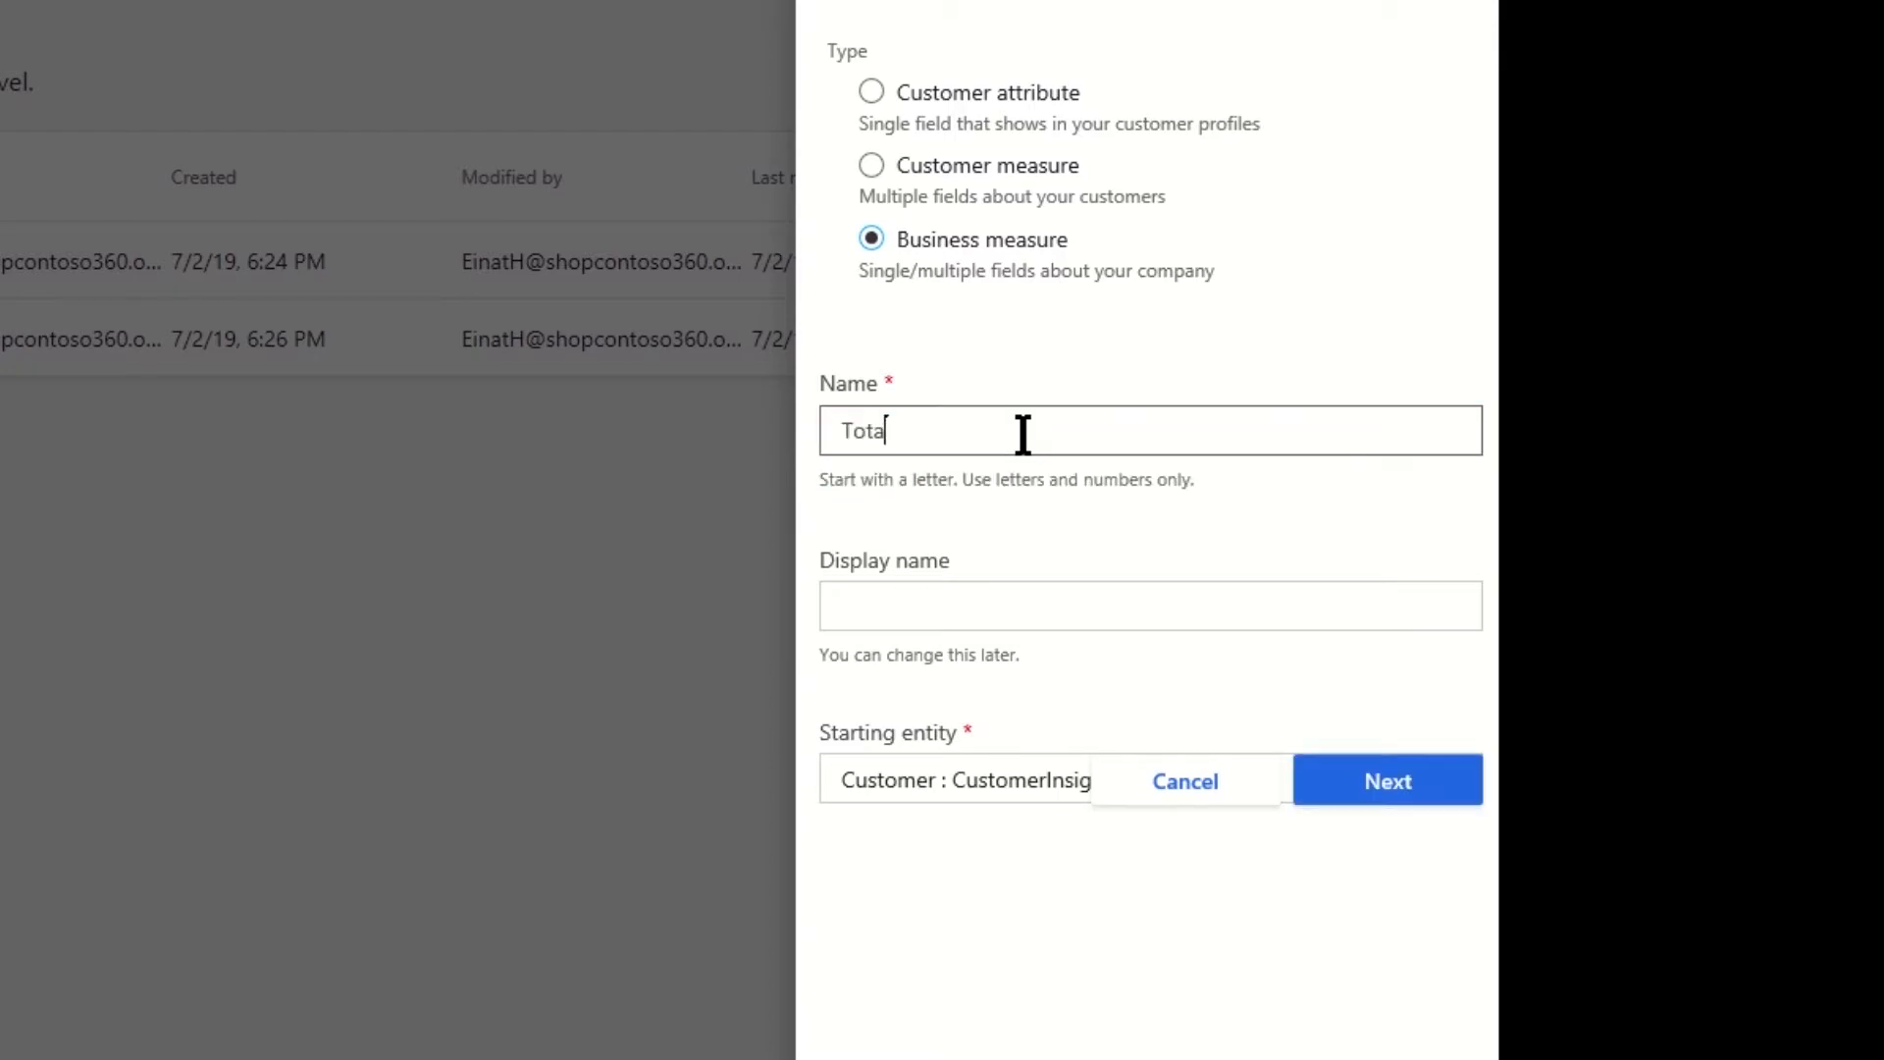
{"action": "type", "text": "lSpend"}
{"action": "left_click", "coordinate": [1040, 607]}
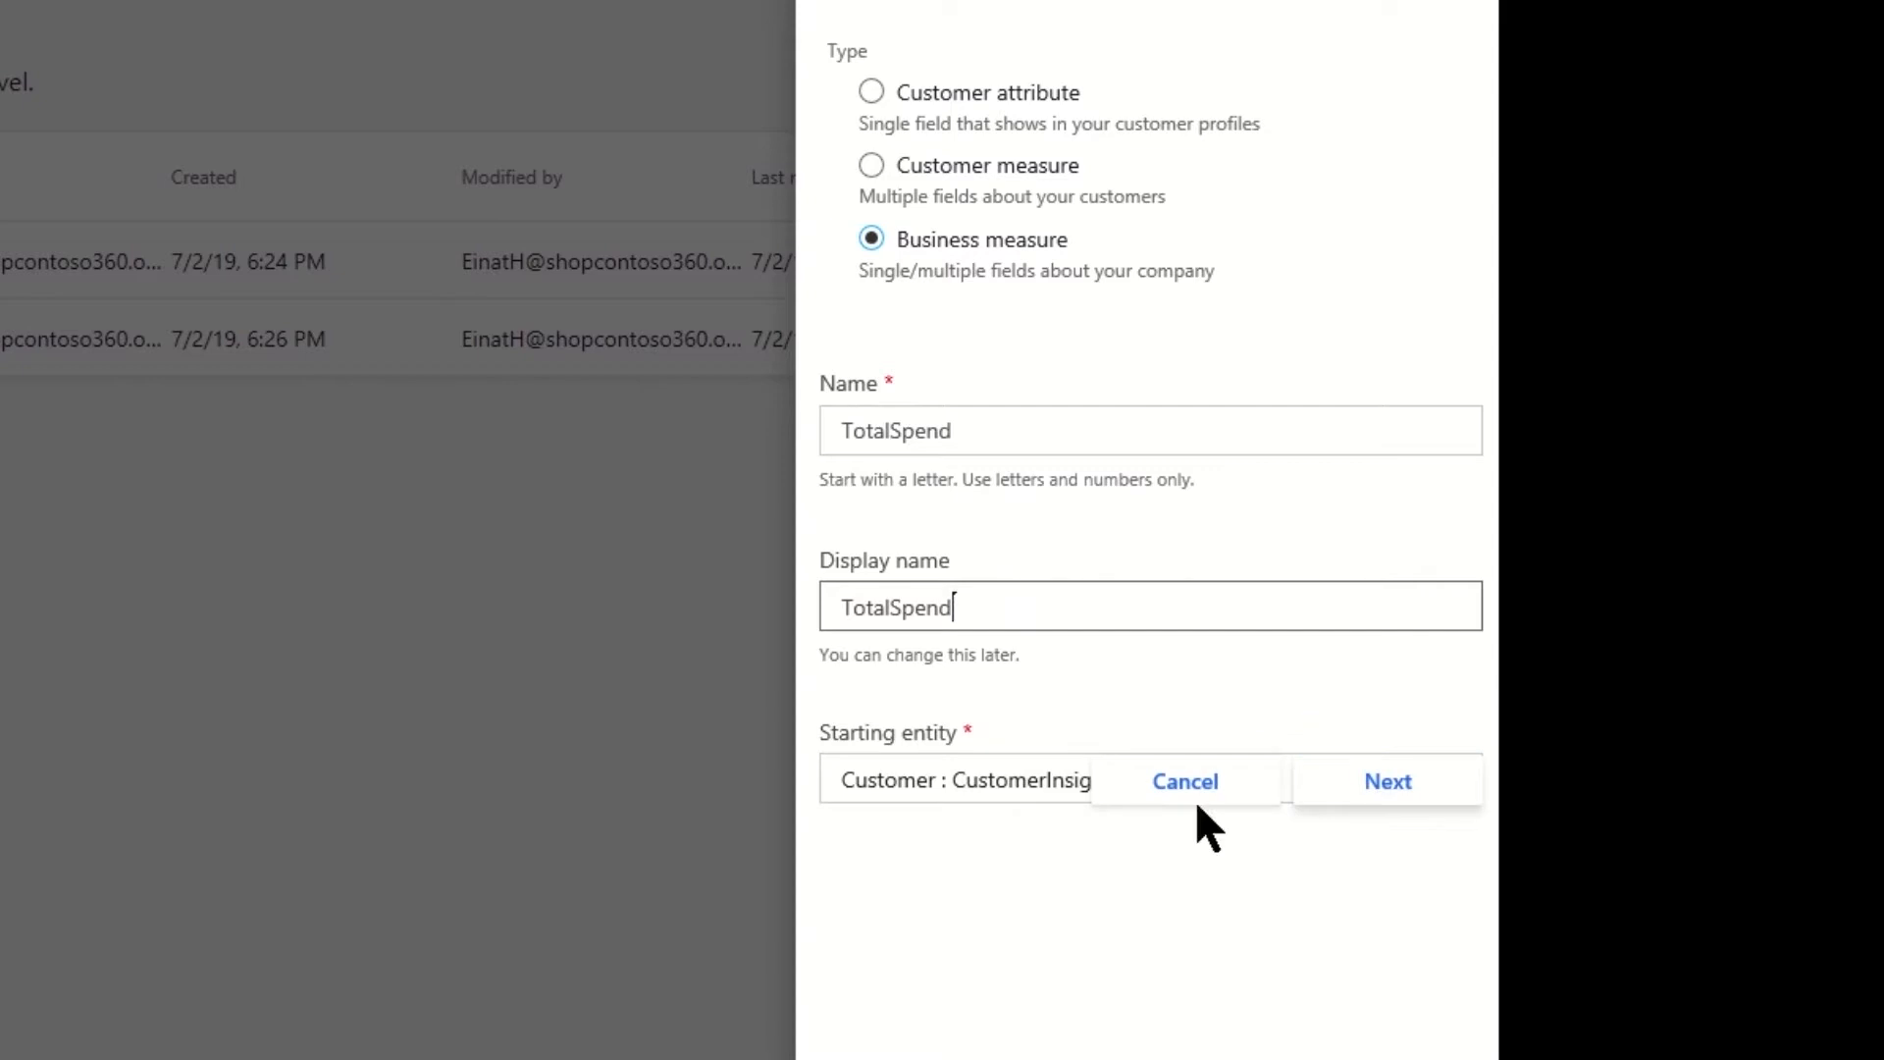
Step: Choose OnlinePurchases : OnlineContacts as the business measure's starting entity and proceed to its definition
{"action": "left_click", "coordinate": [989, 781]}
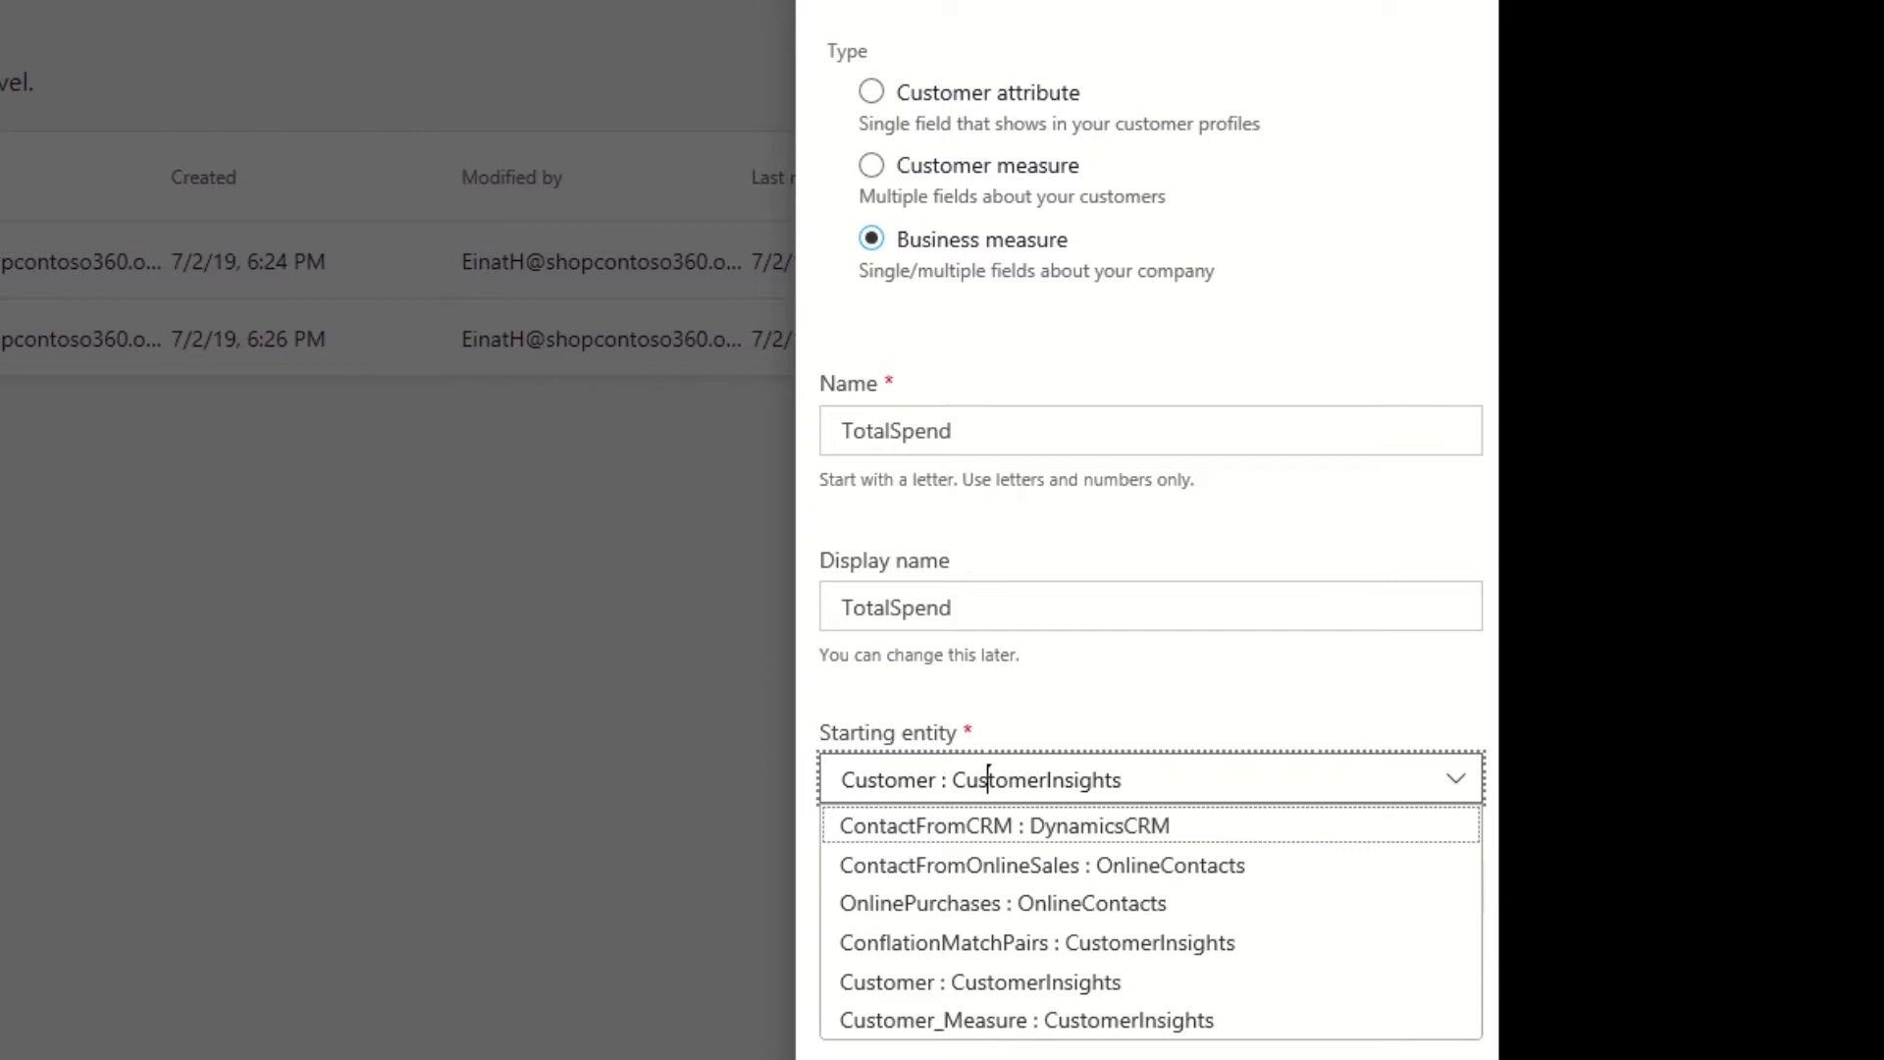
{"action": "left_click", "coordinate": [1003, 902]}
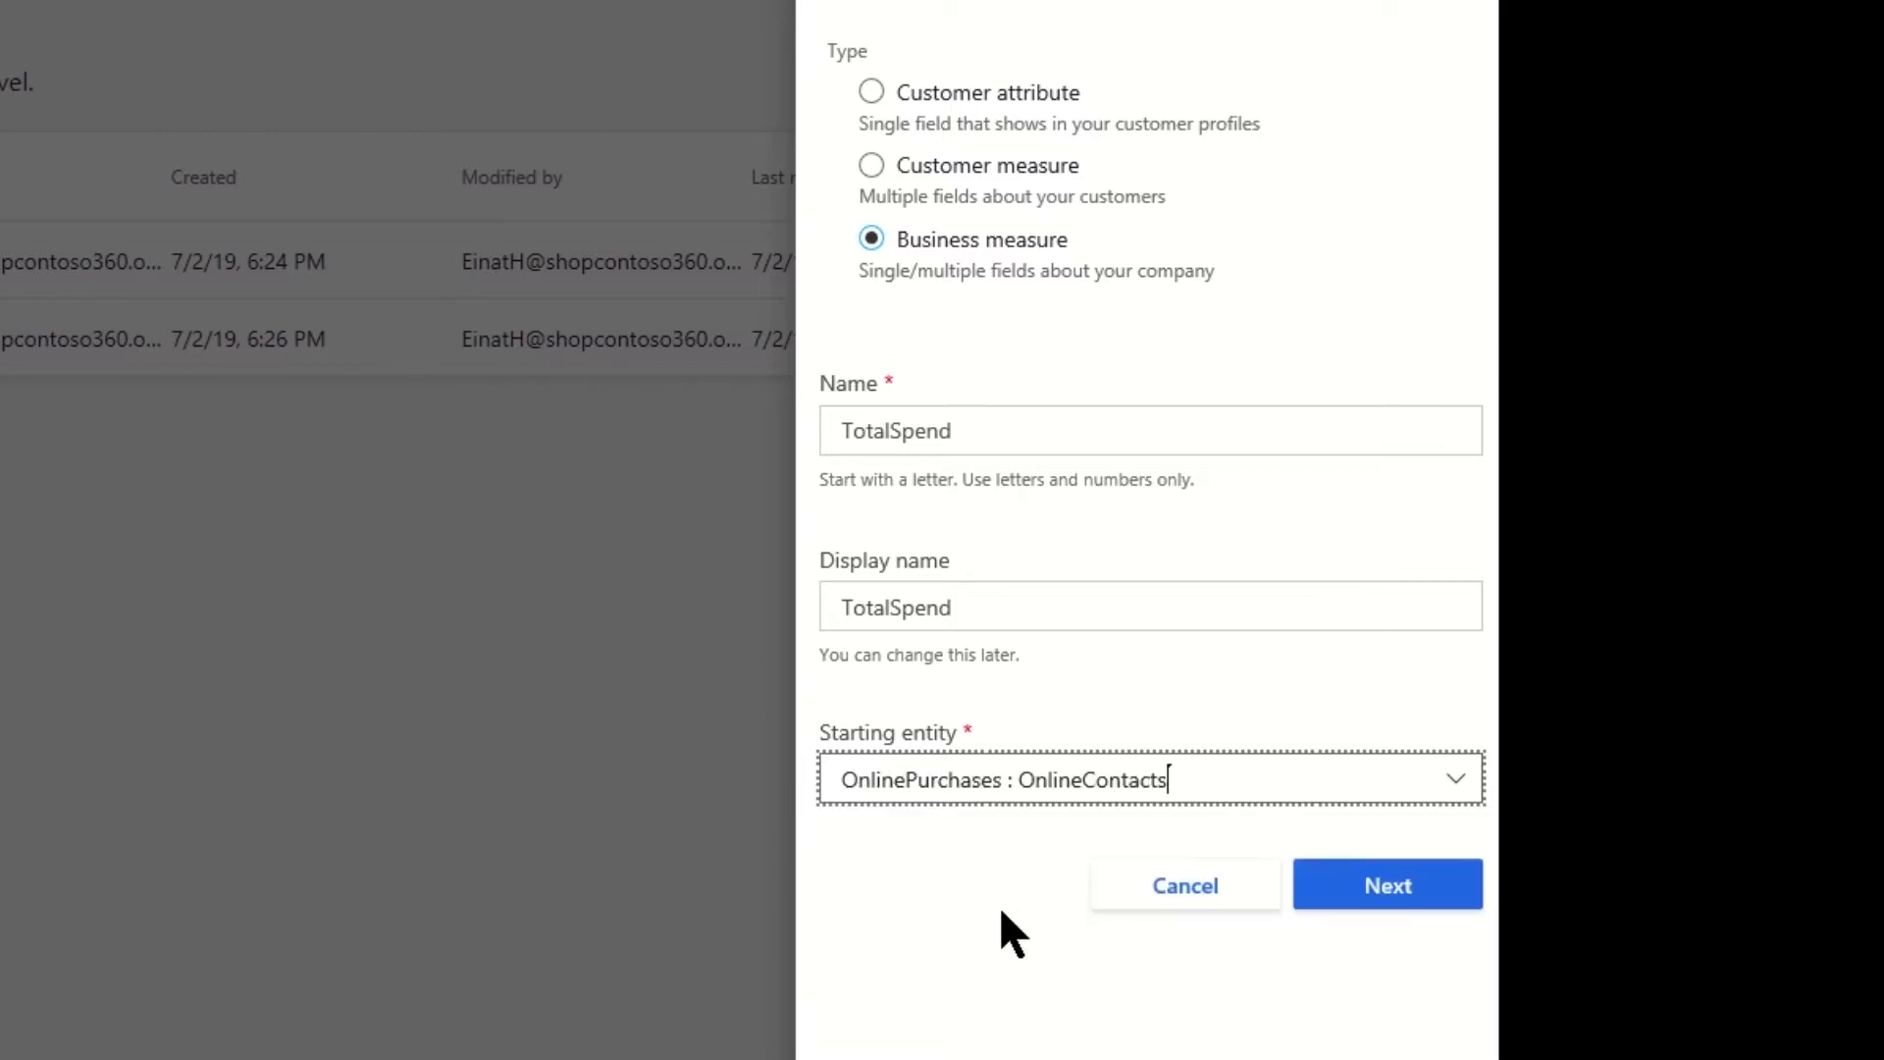
{"action": "left_click", "coordinate": [1315, 898]}
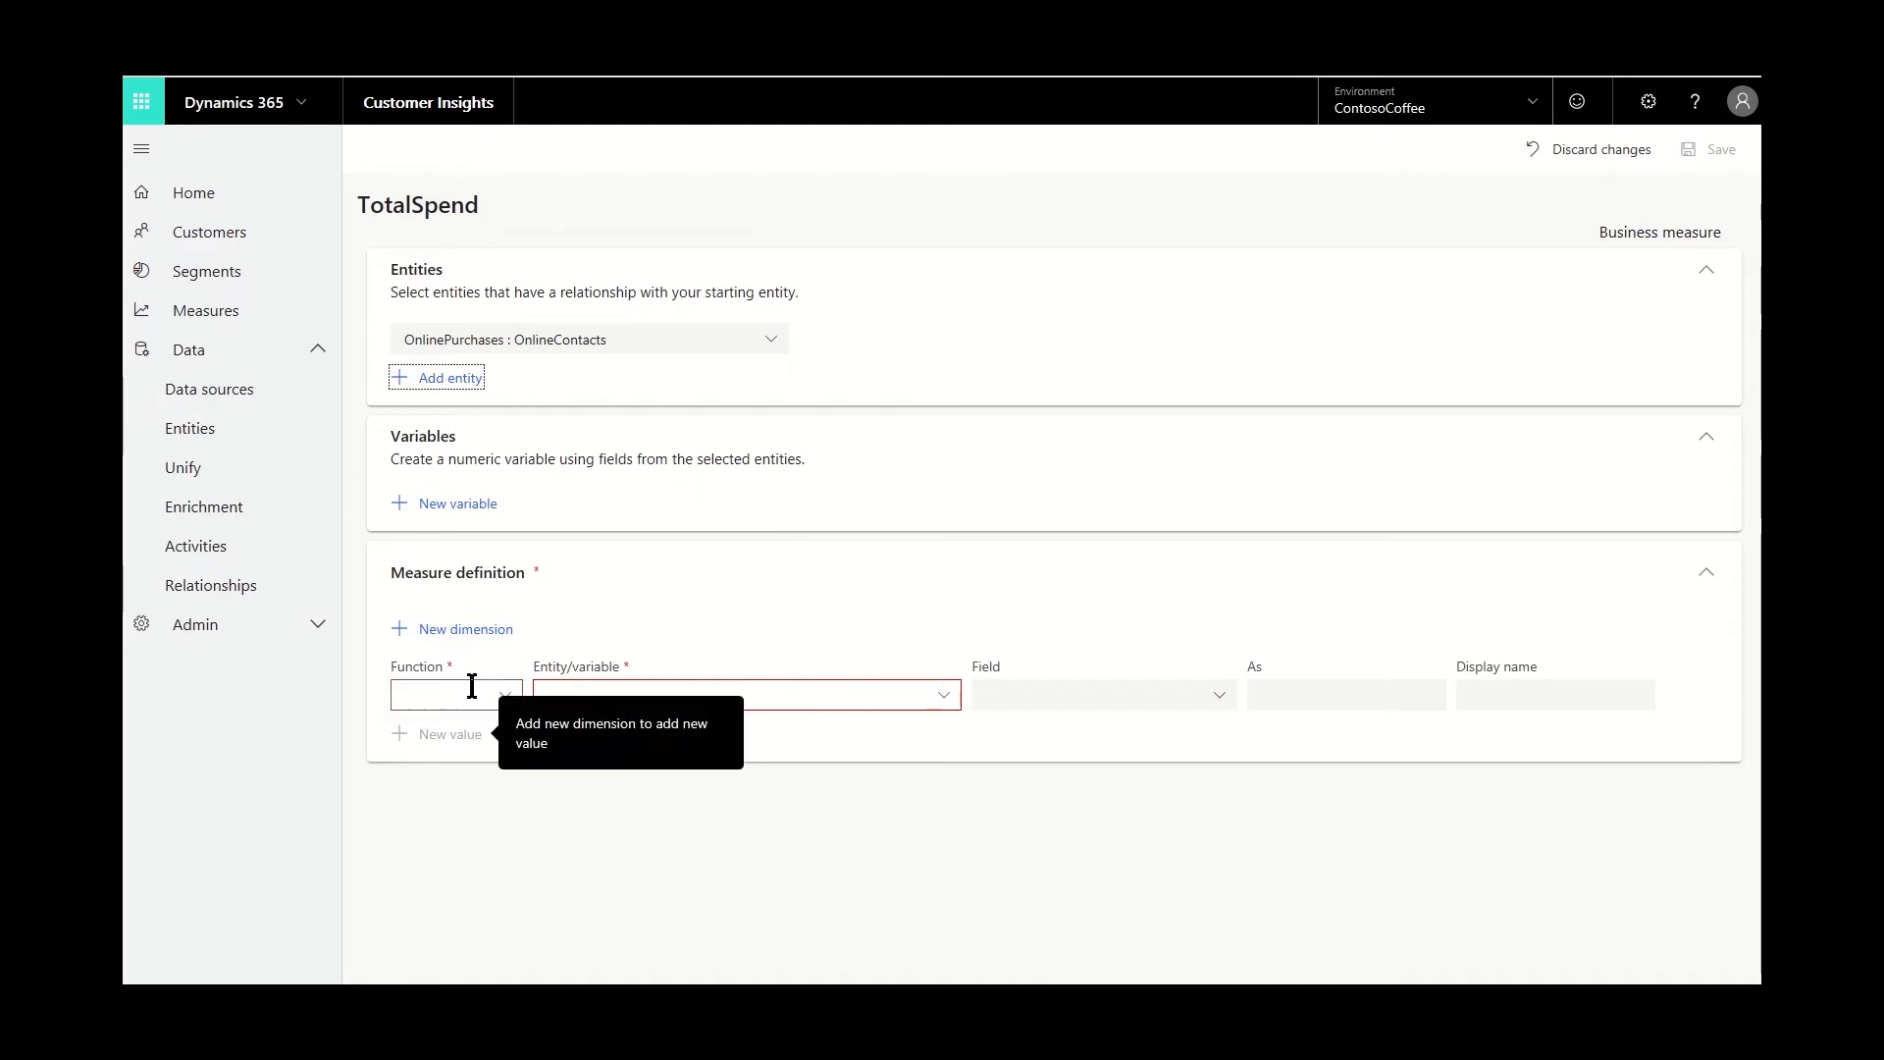
Step: Define the business measure's value as the Sum of TotalPrice from OnlinePurchases : OnlineContacts
{"action": "left_click", "coordinate": [508, 702]}
{"action": "left_click", "coordinate": [437, 893]}
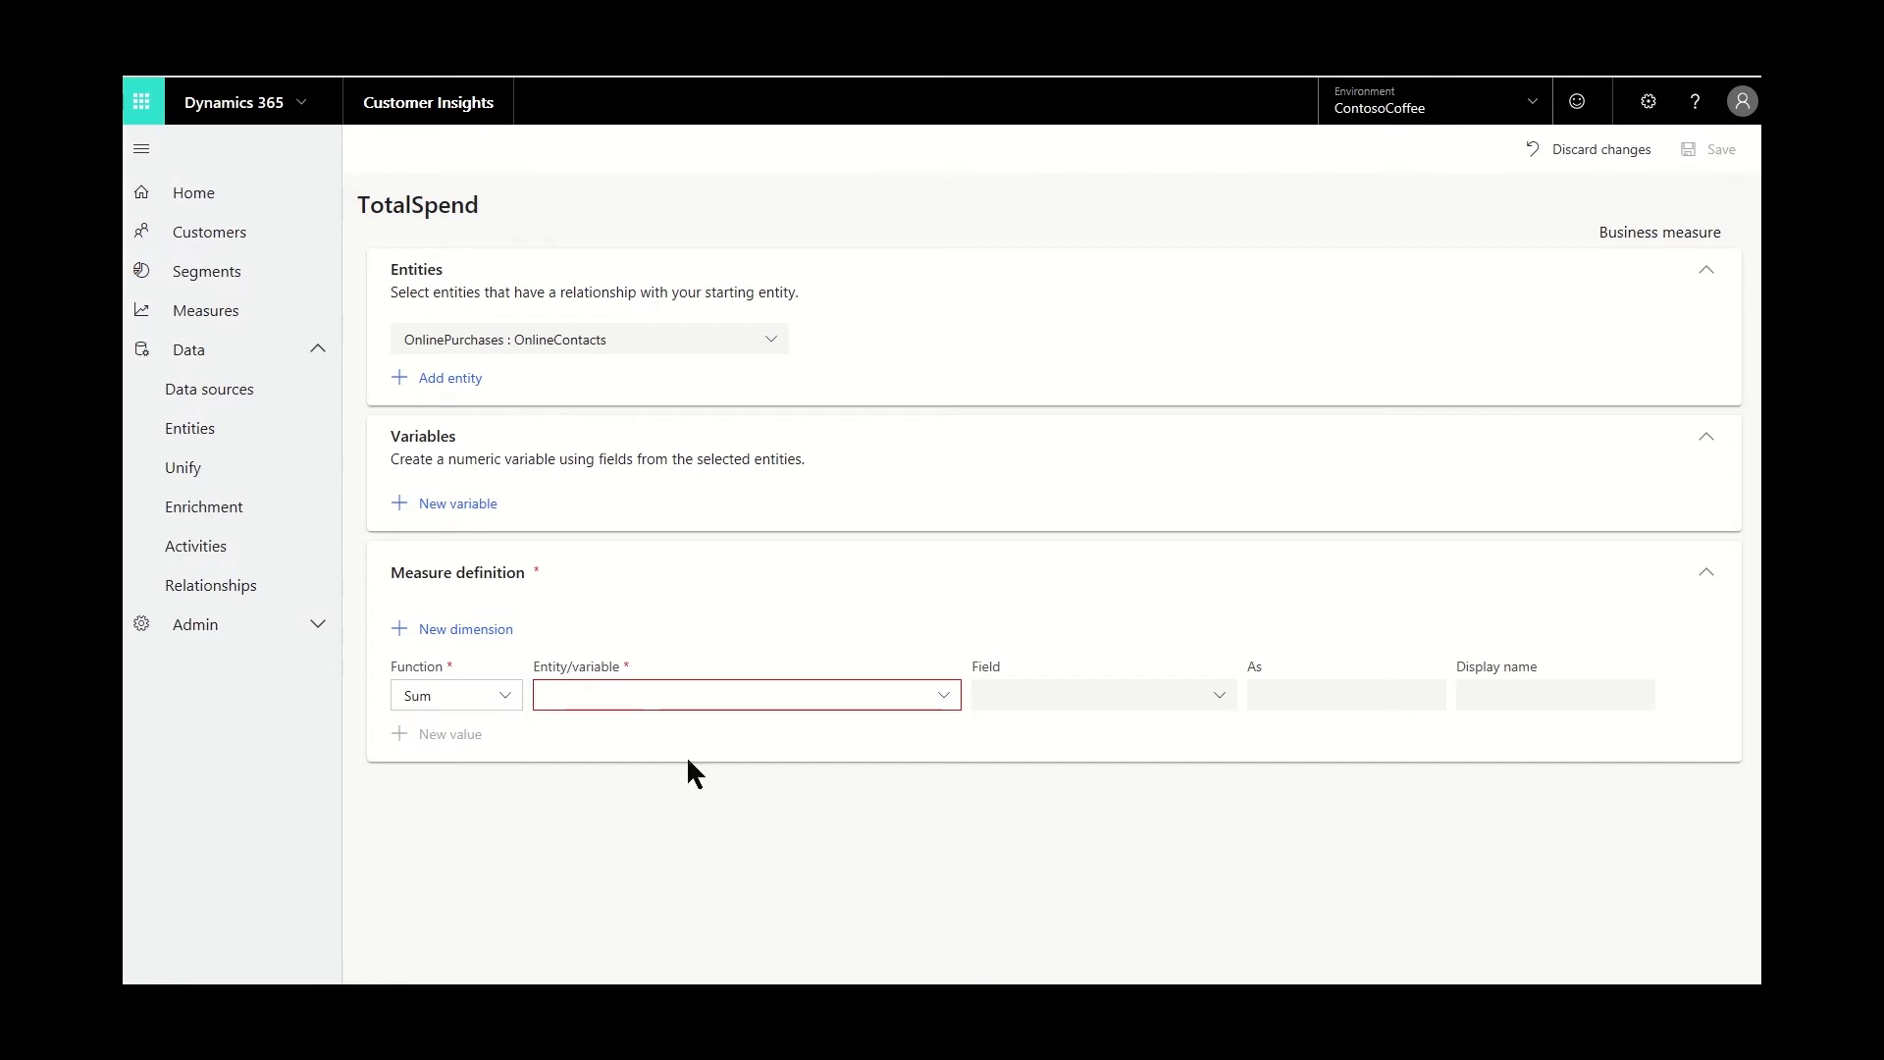
{"action": "left_click", "coordinate": [768, 699]}
{"action": "left_click", "coordinate": [780, 725]}
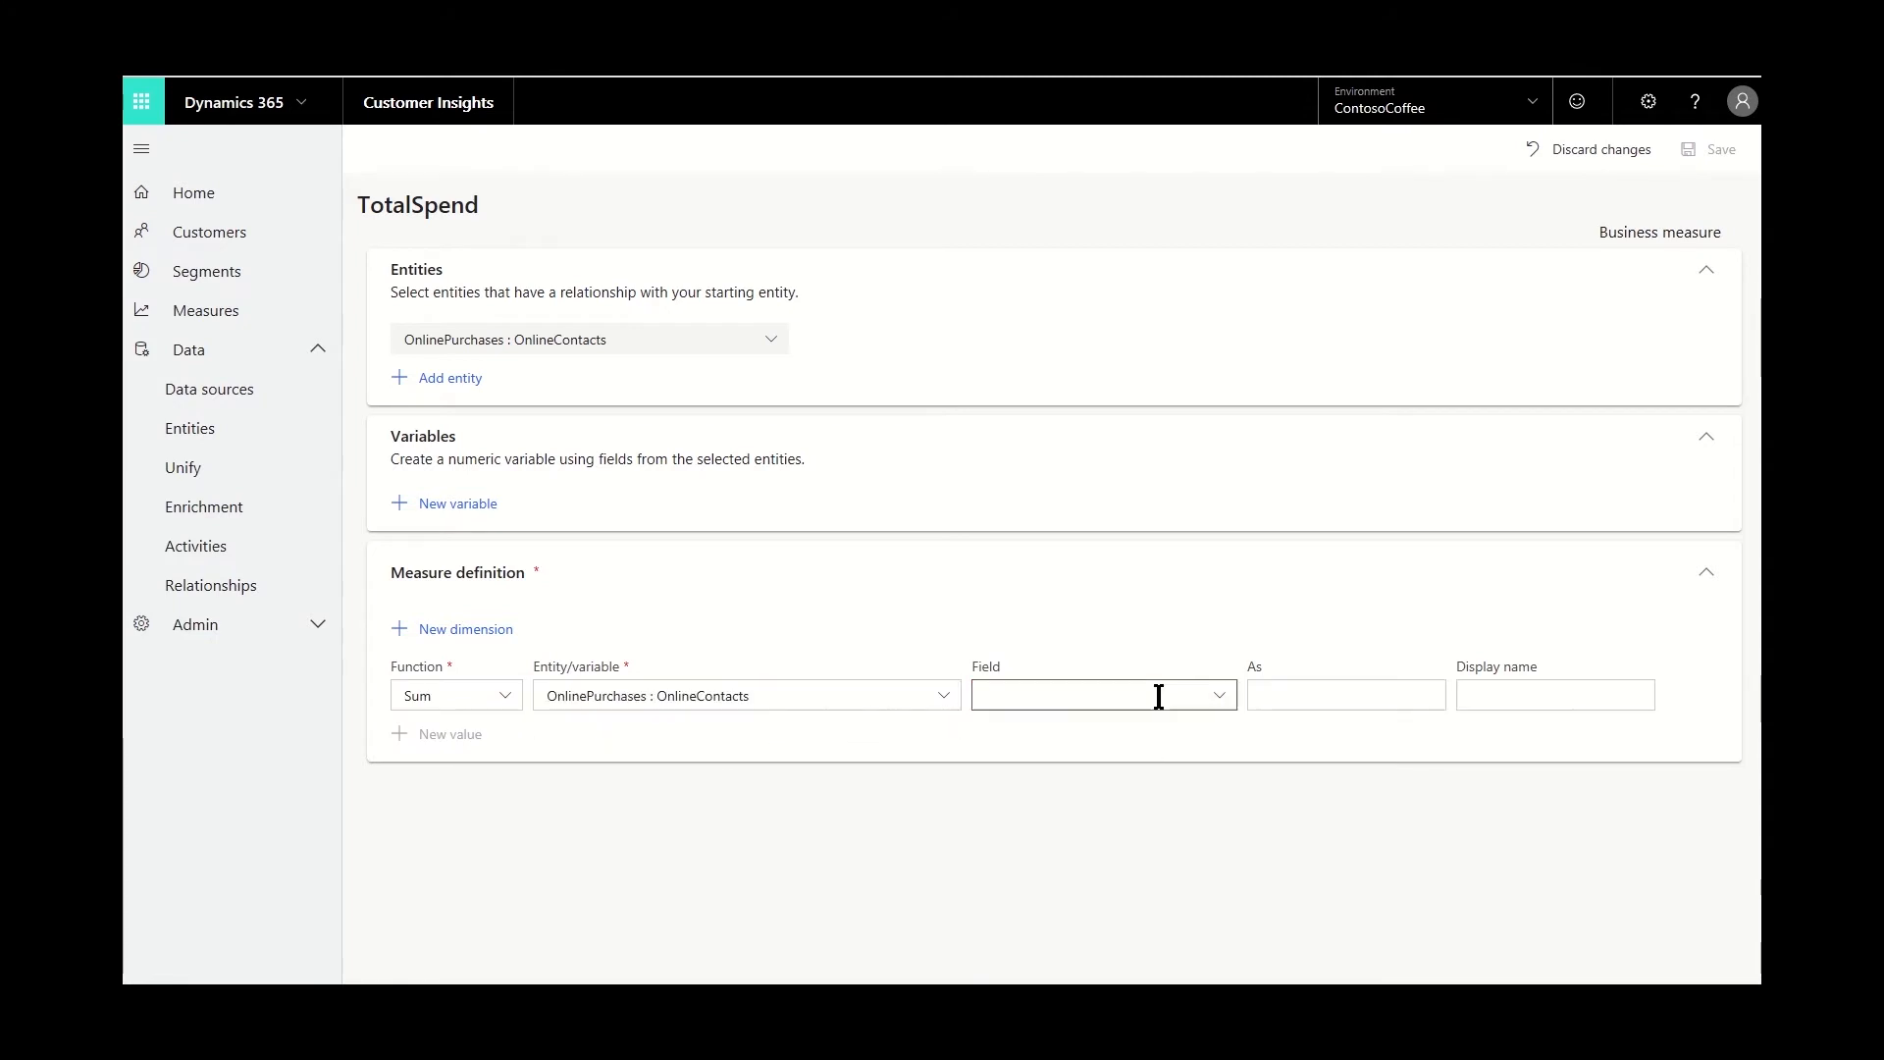
{"action": "left_click", "coordinate": [1157, 695]}
{"action": "left_click", "coordinate": [1120, 727]}
Step: Set the value's output name to TotalSpend and its display name to Total Spend, and save the measure
{"action": "left_click", "coordinate": [1341, 703]}
{"action": "type", "text": "TotalSpend"}
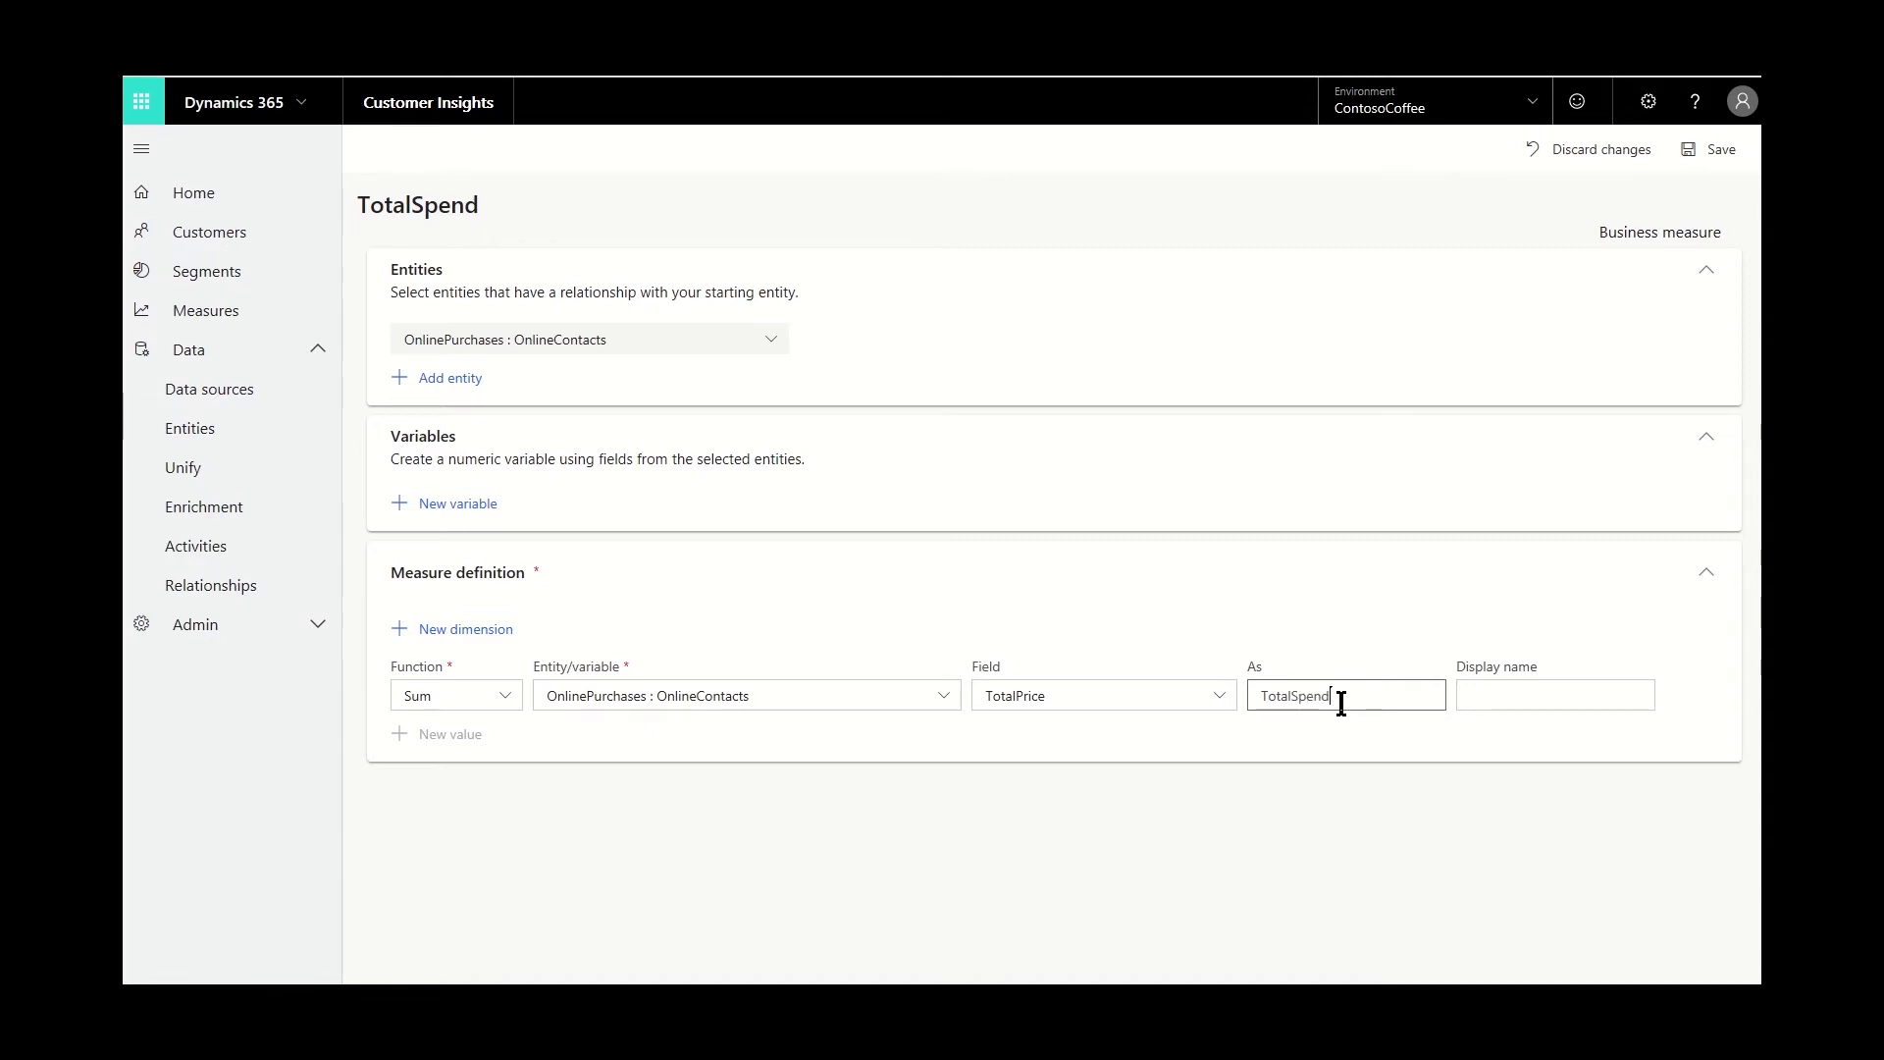
{"action": "key", "text": "Tab"}
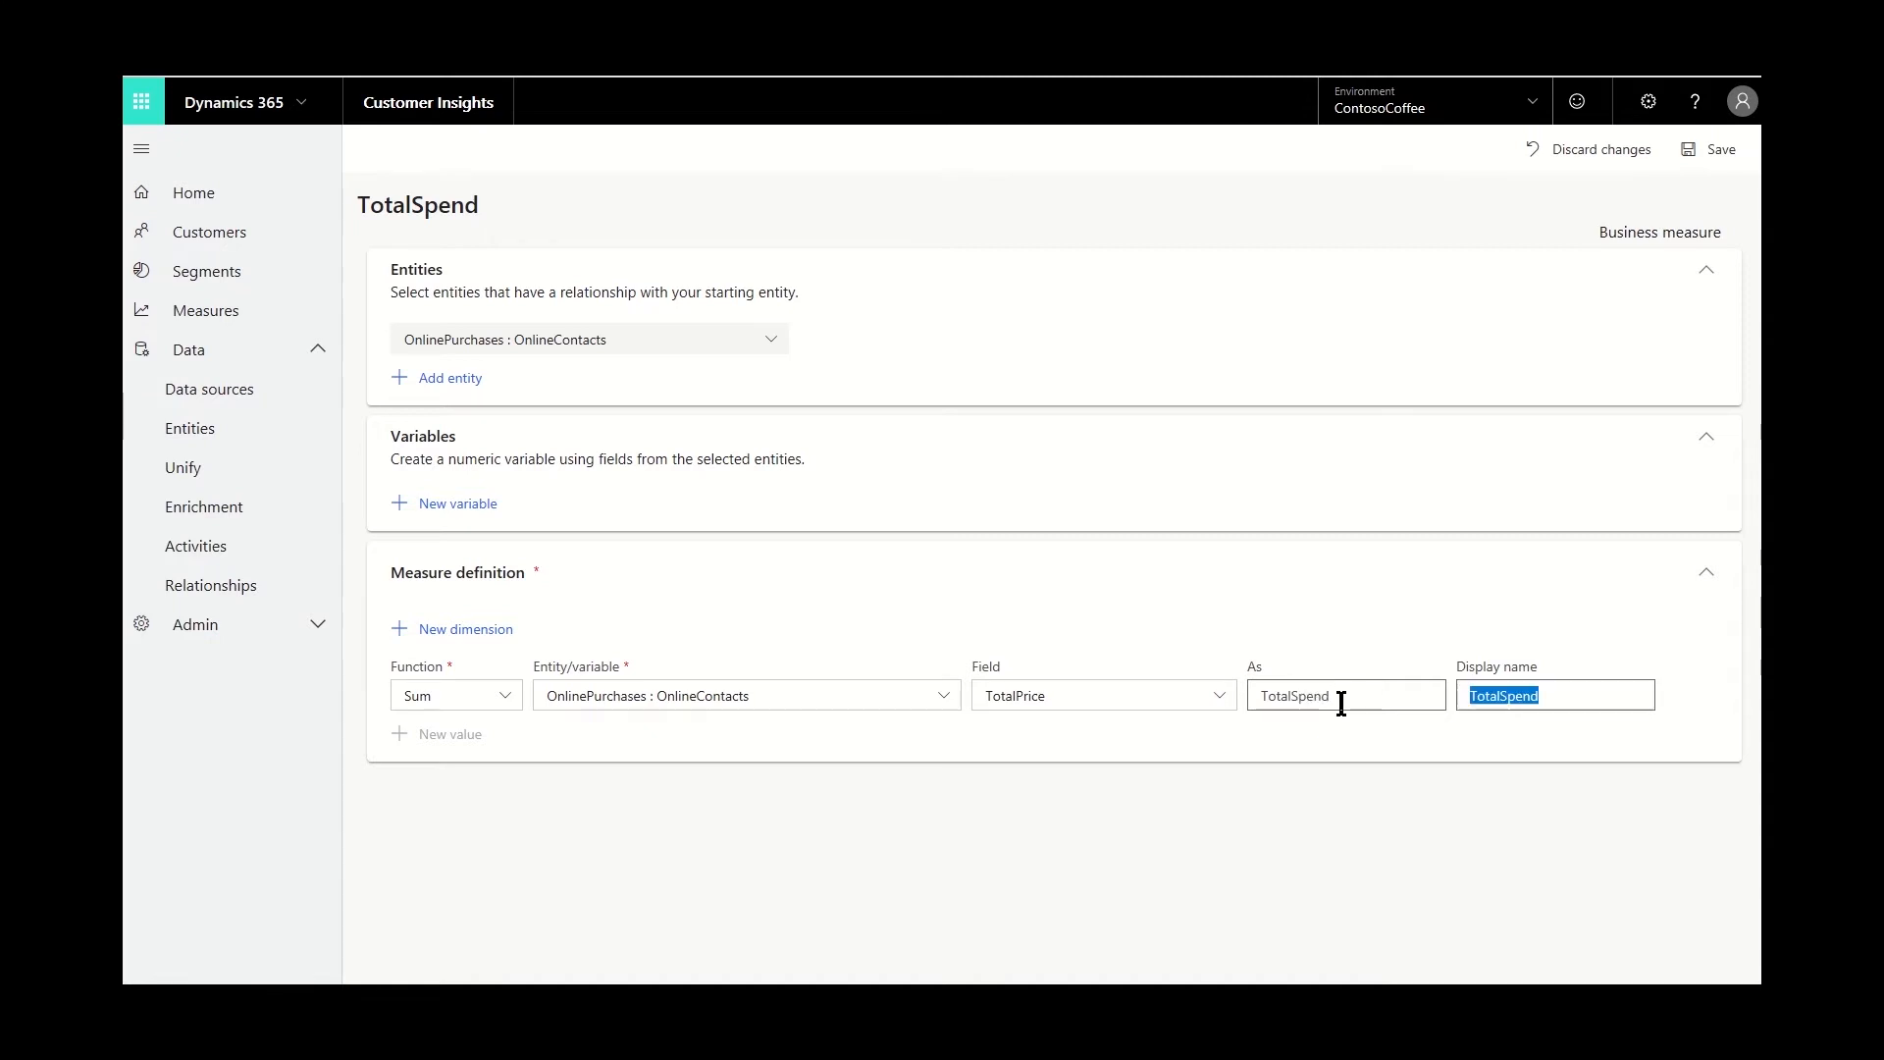
{"action": "left_click", "coordinate": [1500, 696]}
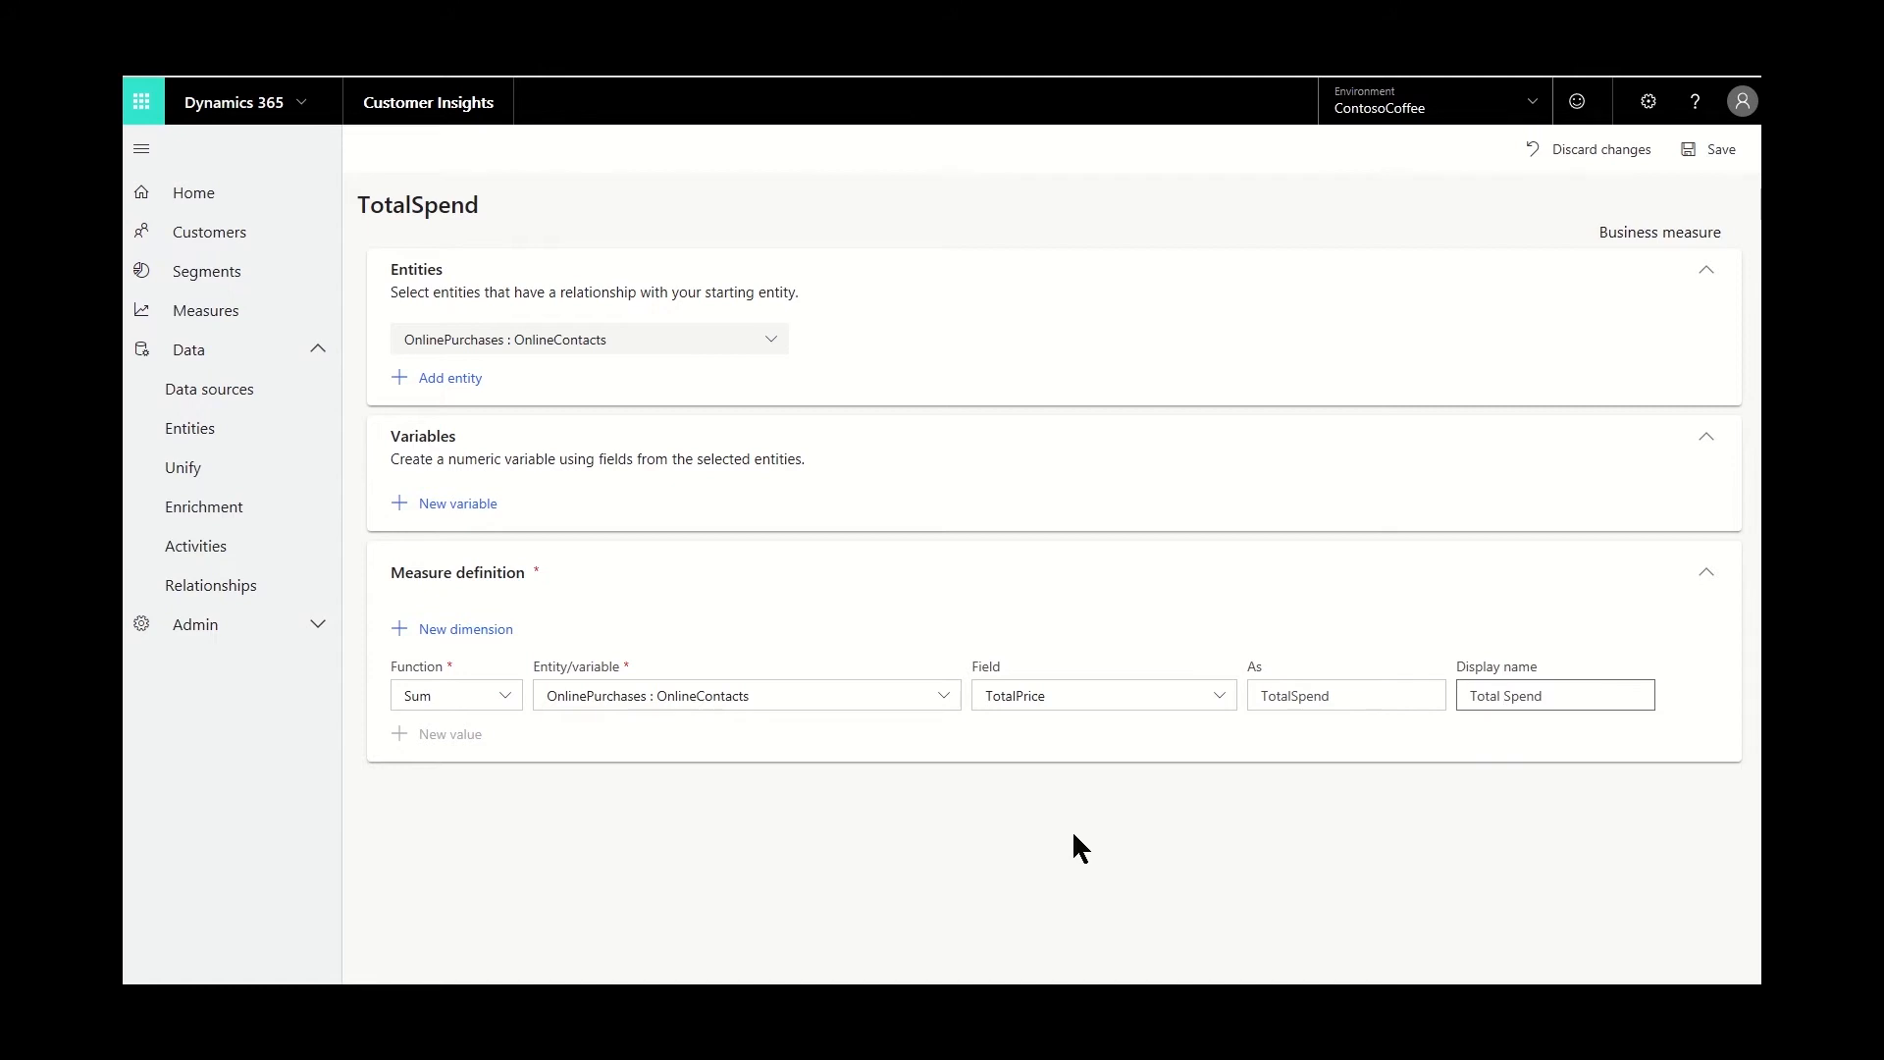
{"action": "left_click", "coordinate": [1700, 164]}
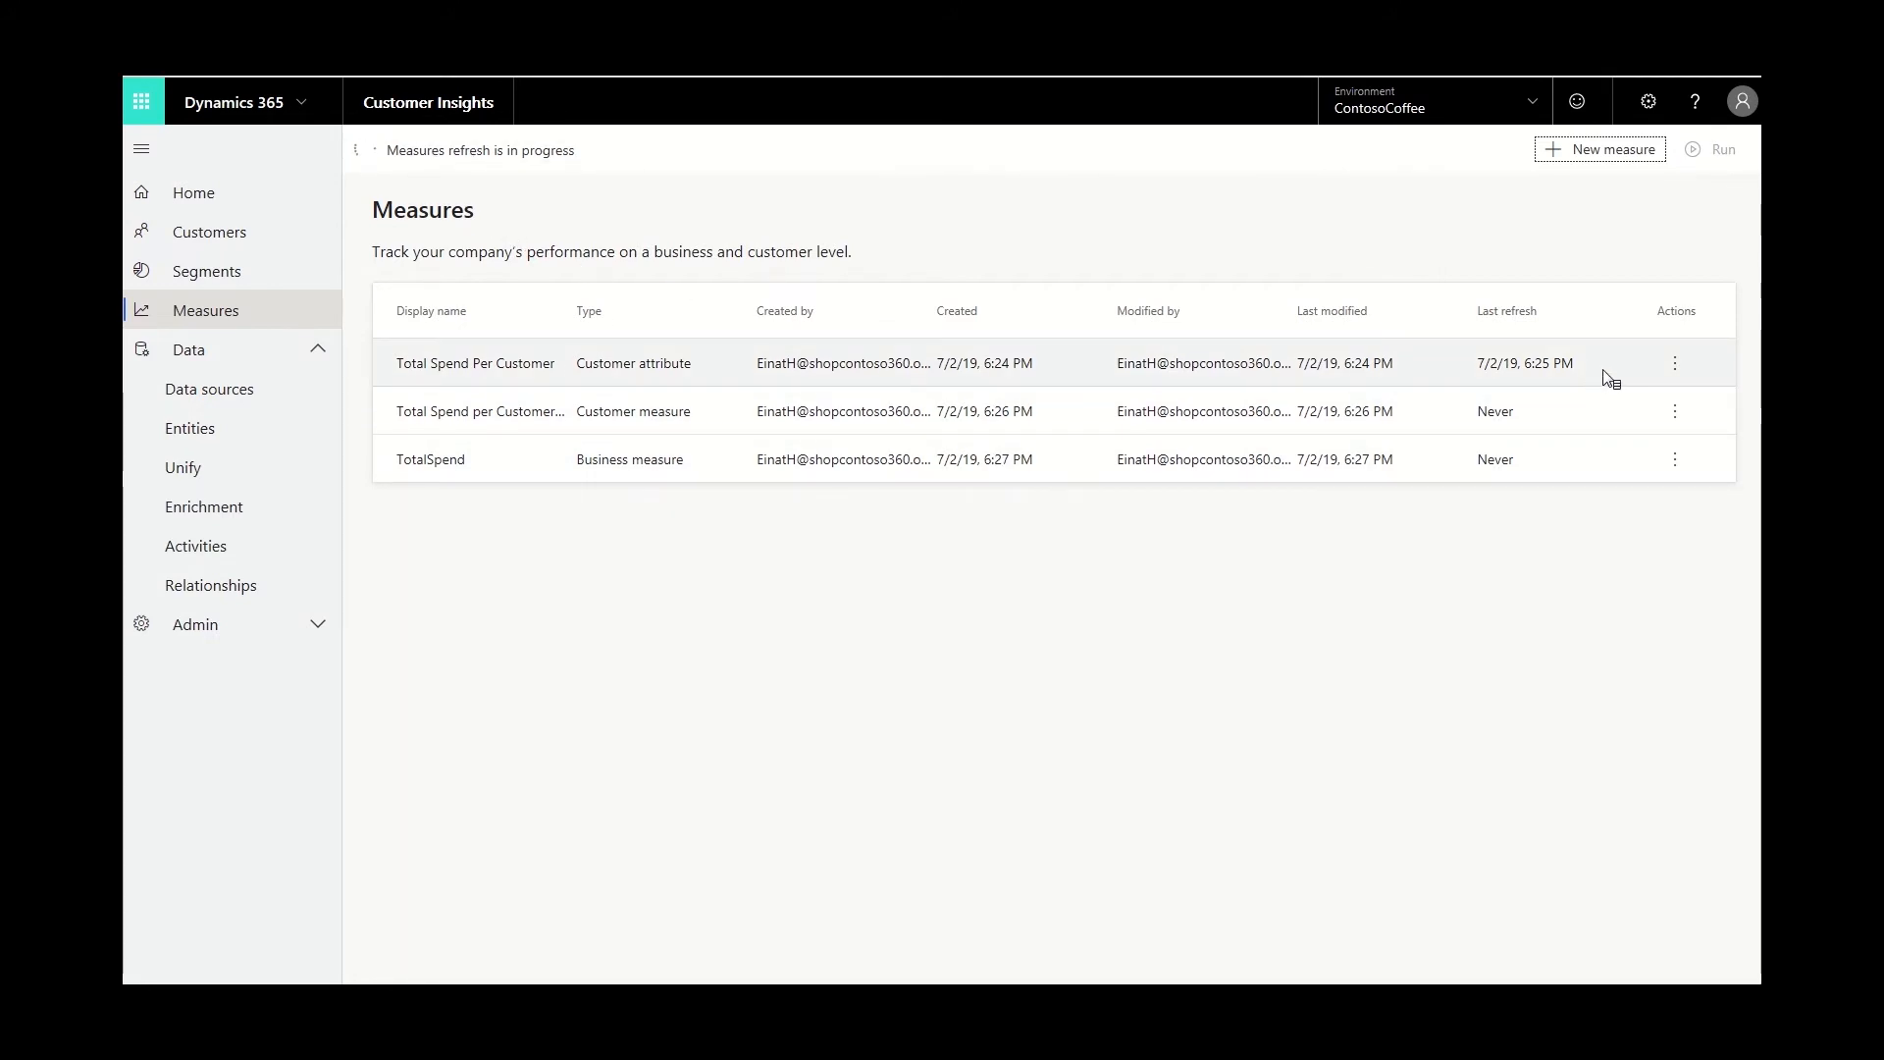
Step: Examine the rename and edit options of the Total Spend Per Customer measure, leaving each without saving changes
{"action": "left_click", "coordinate": [1675, 363]}
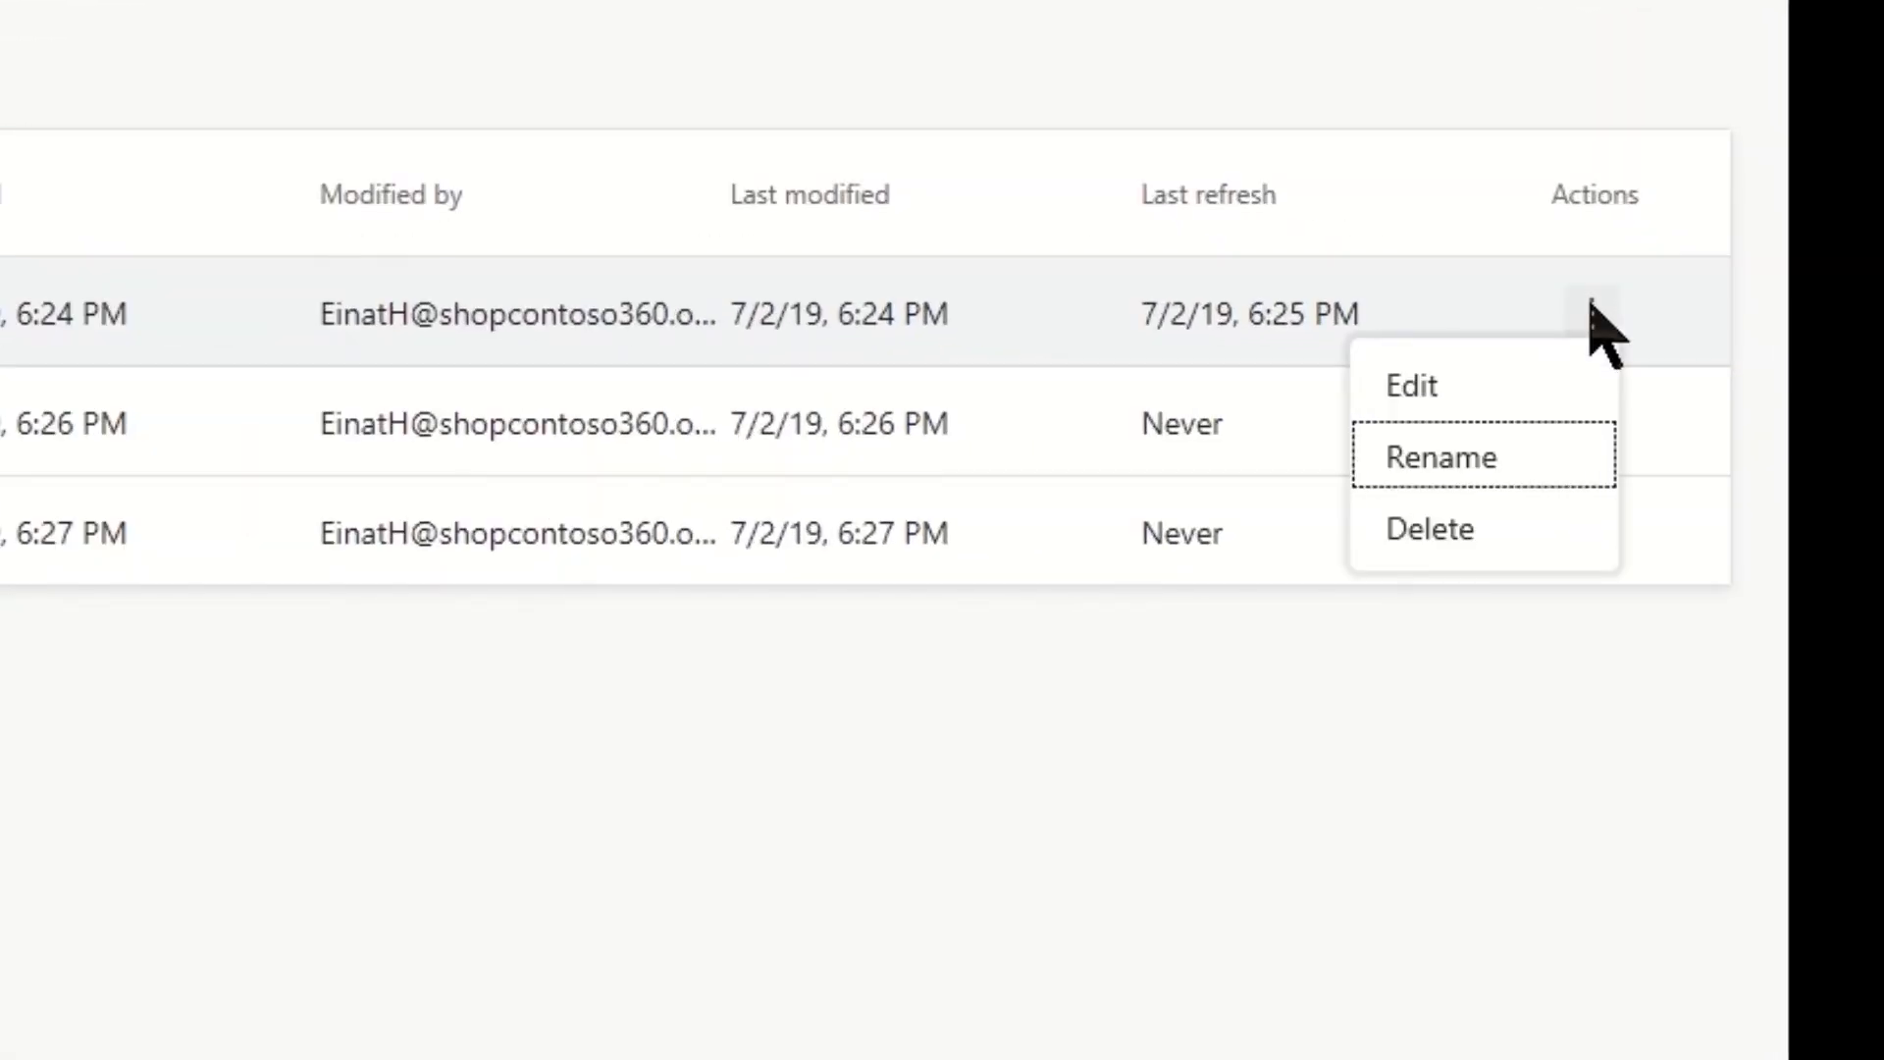
{"action": "left_click", "coordinate": [1461, 459]}
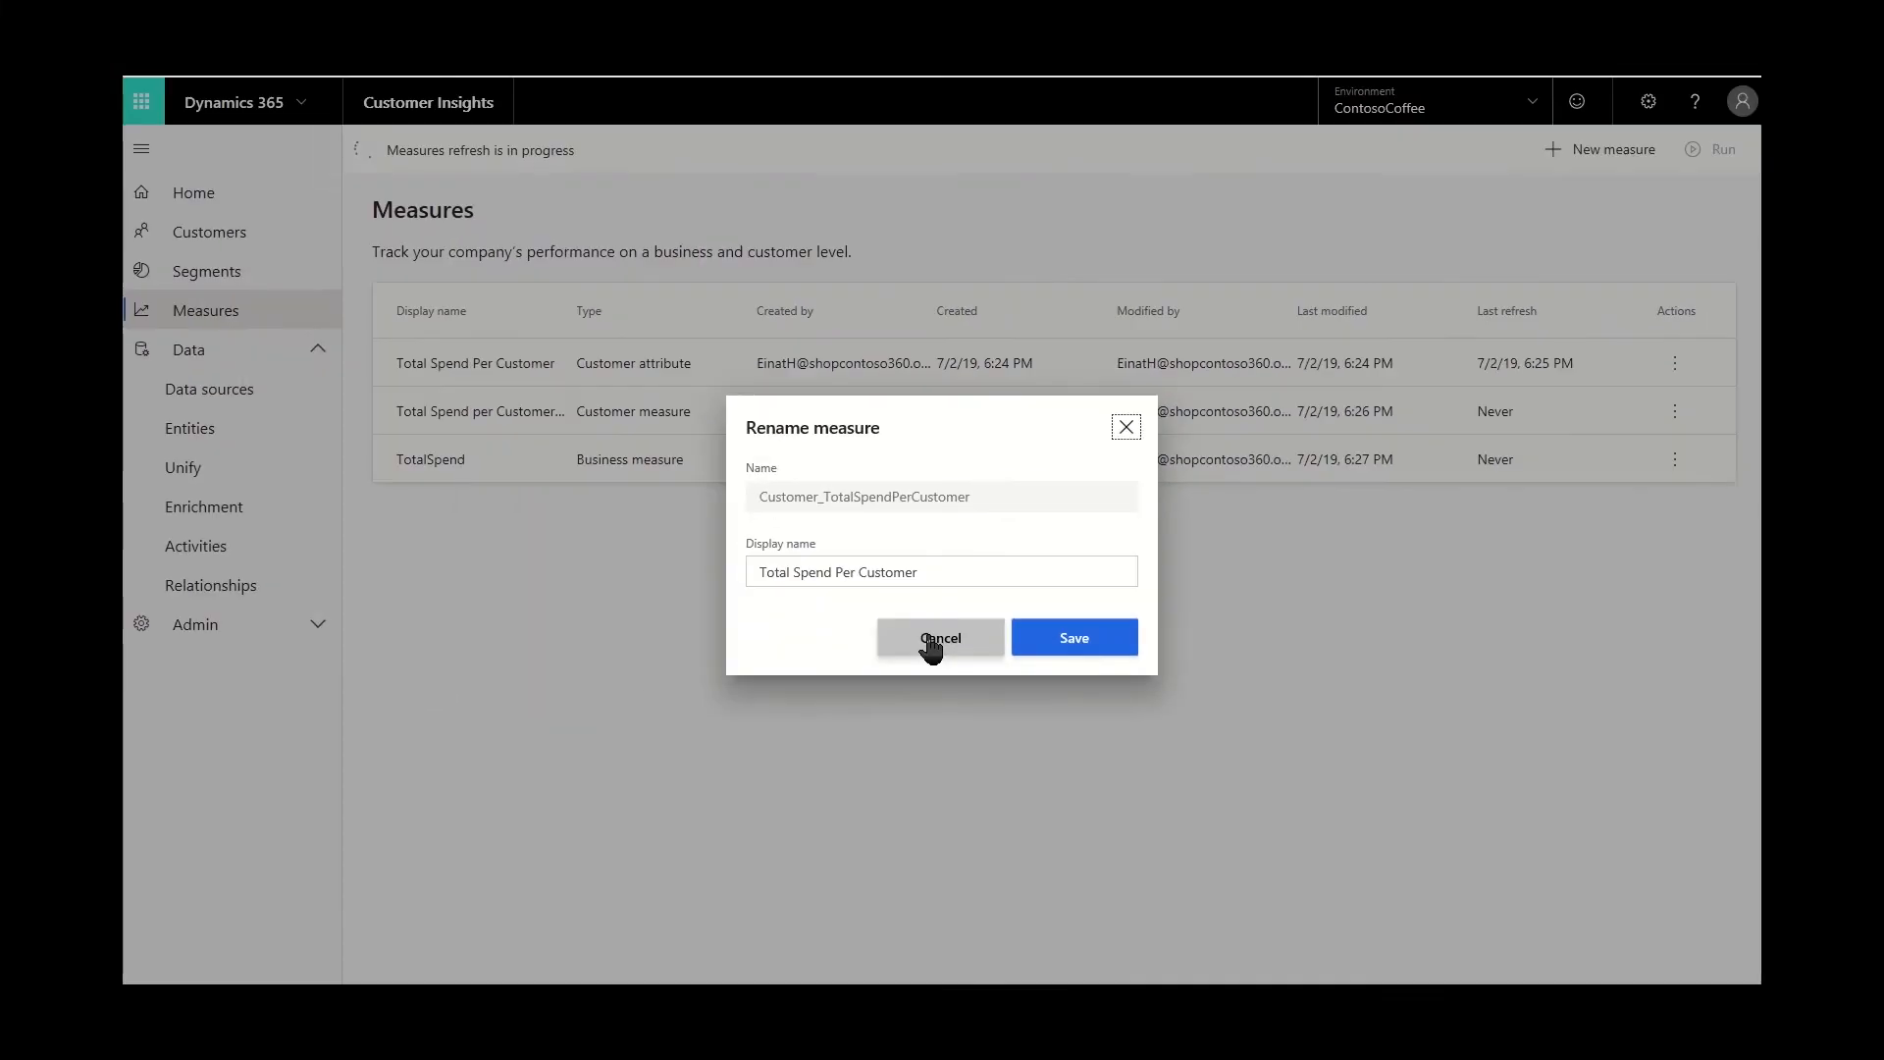
{"action": "left_click", "coordinate": [512, 525]}
{"action": "left_click", "coordinate": [1674, 364]}
{"action": "left_click", "coordinate": [1596, 394]}
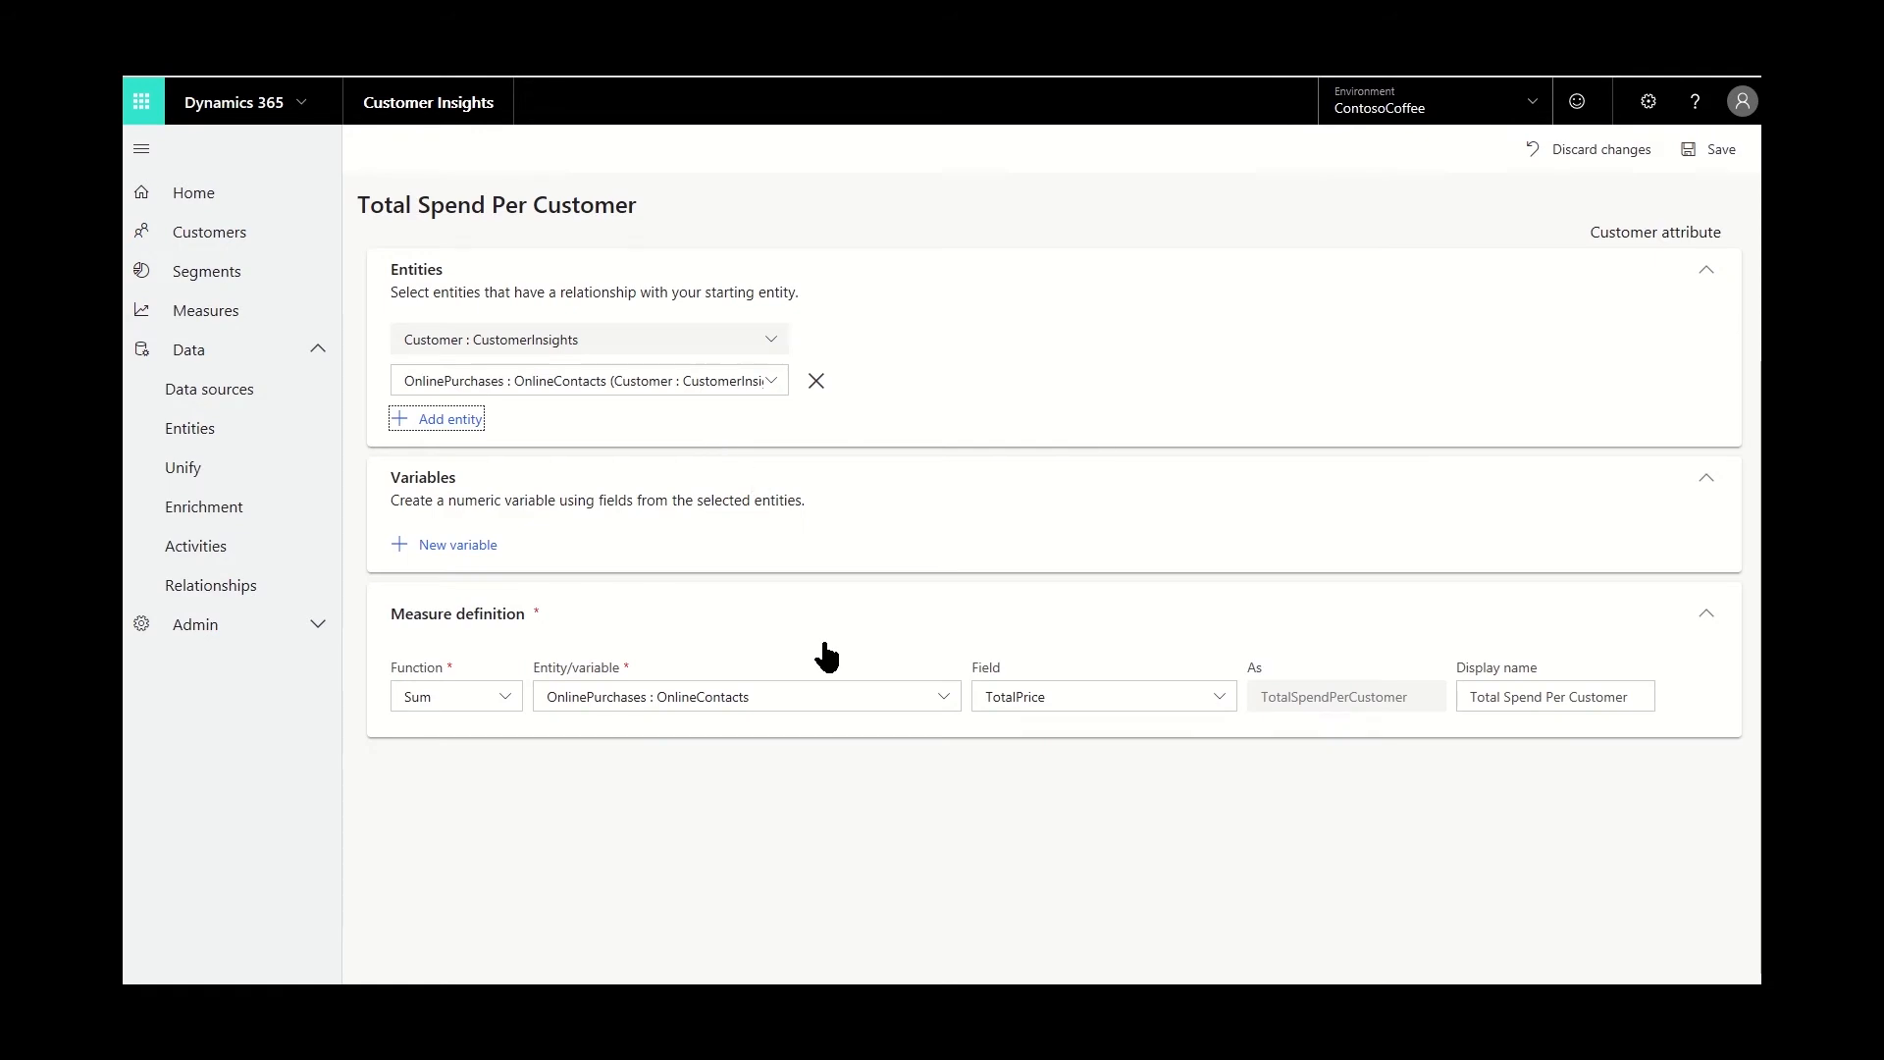
{"action": "left_click", "coordinate": [1605, 157]}
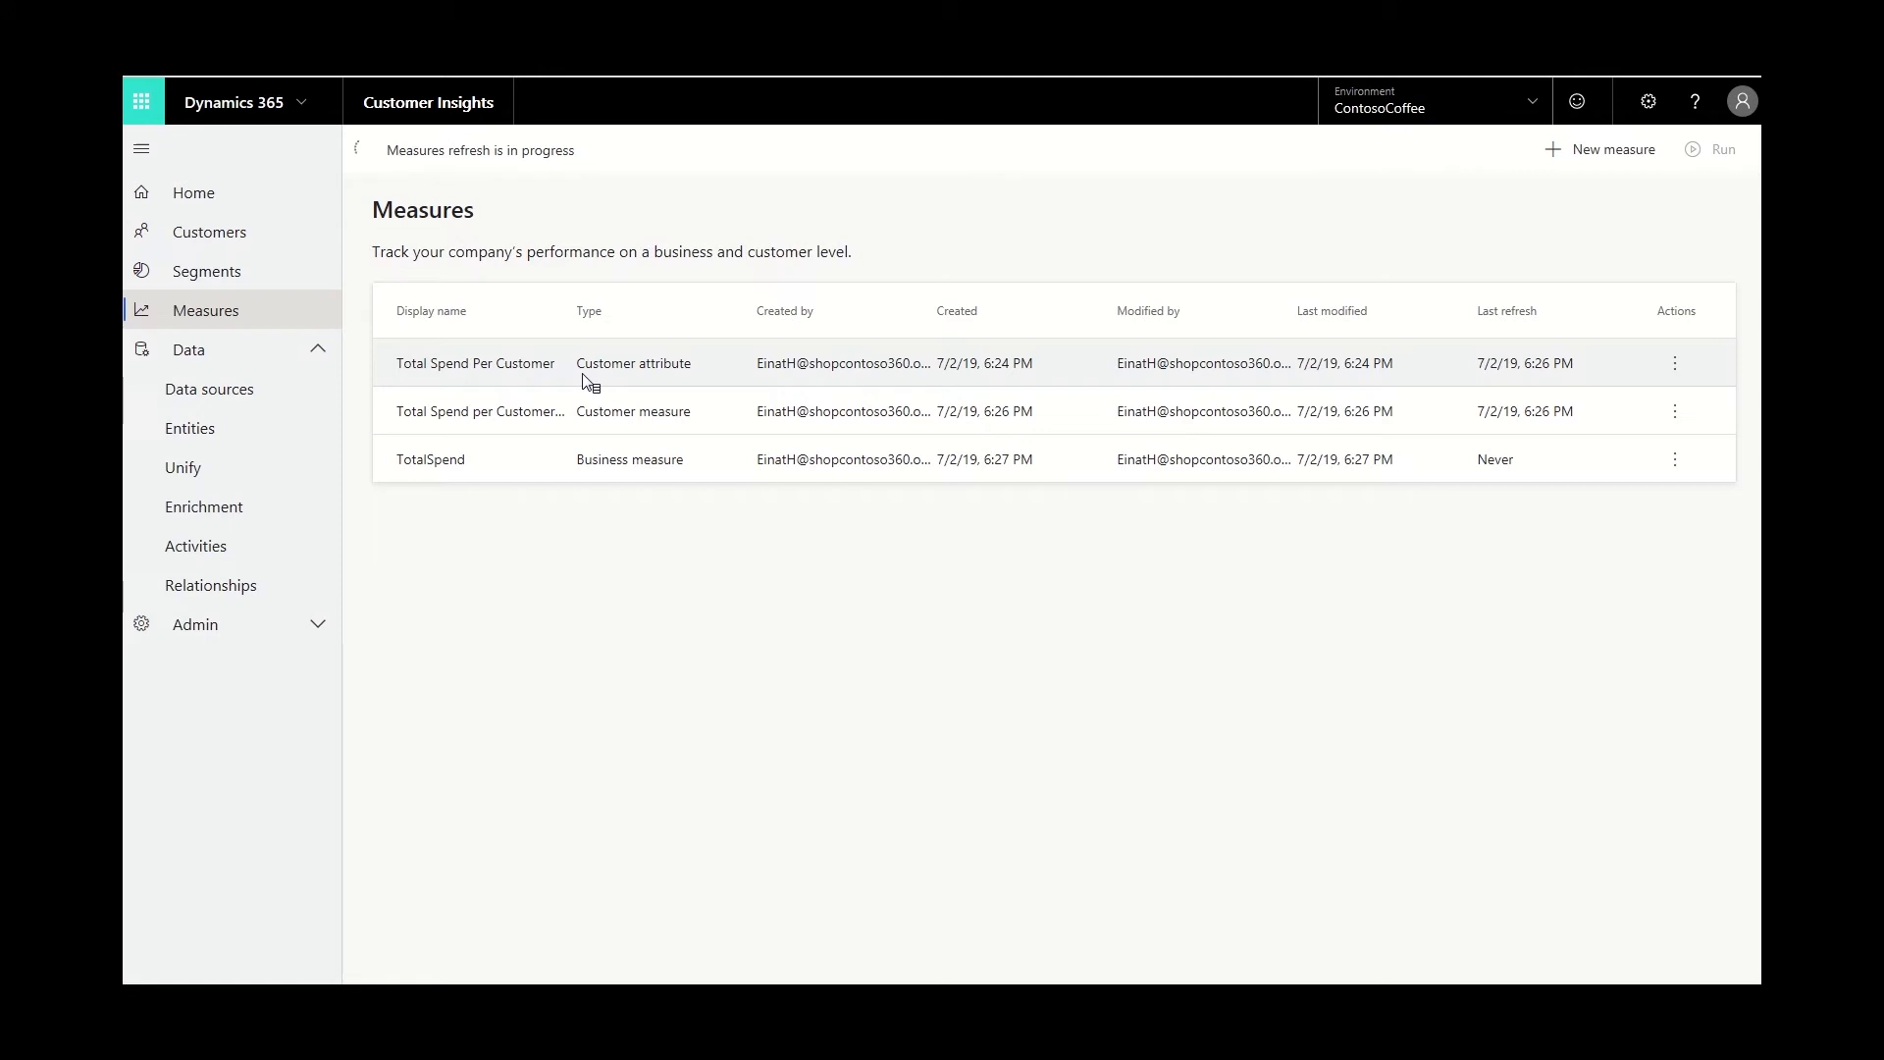
Step: Preview the data of the Total Spend per Customer per Year measure and close the preview
{"action": "left_click", "coordinate": [673, 429]}
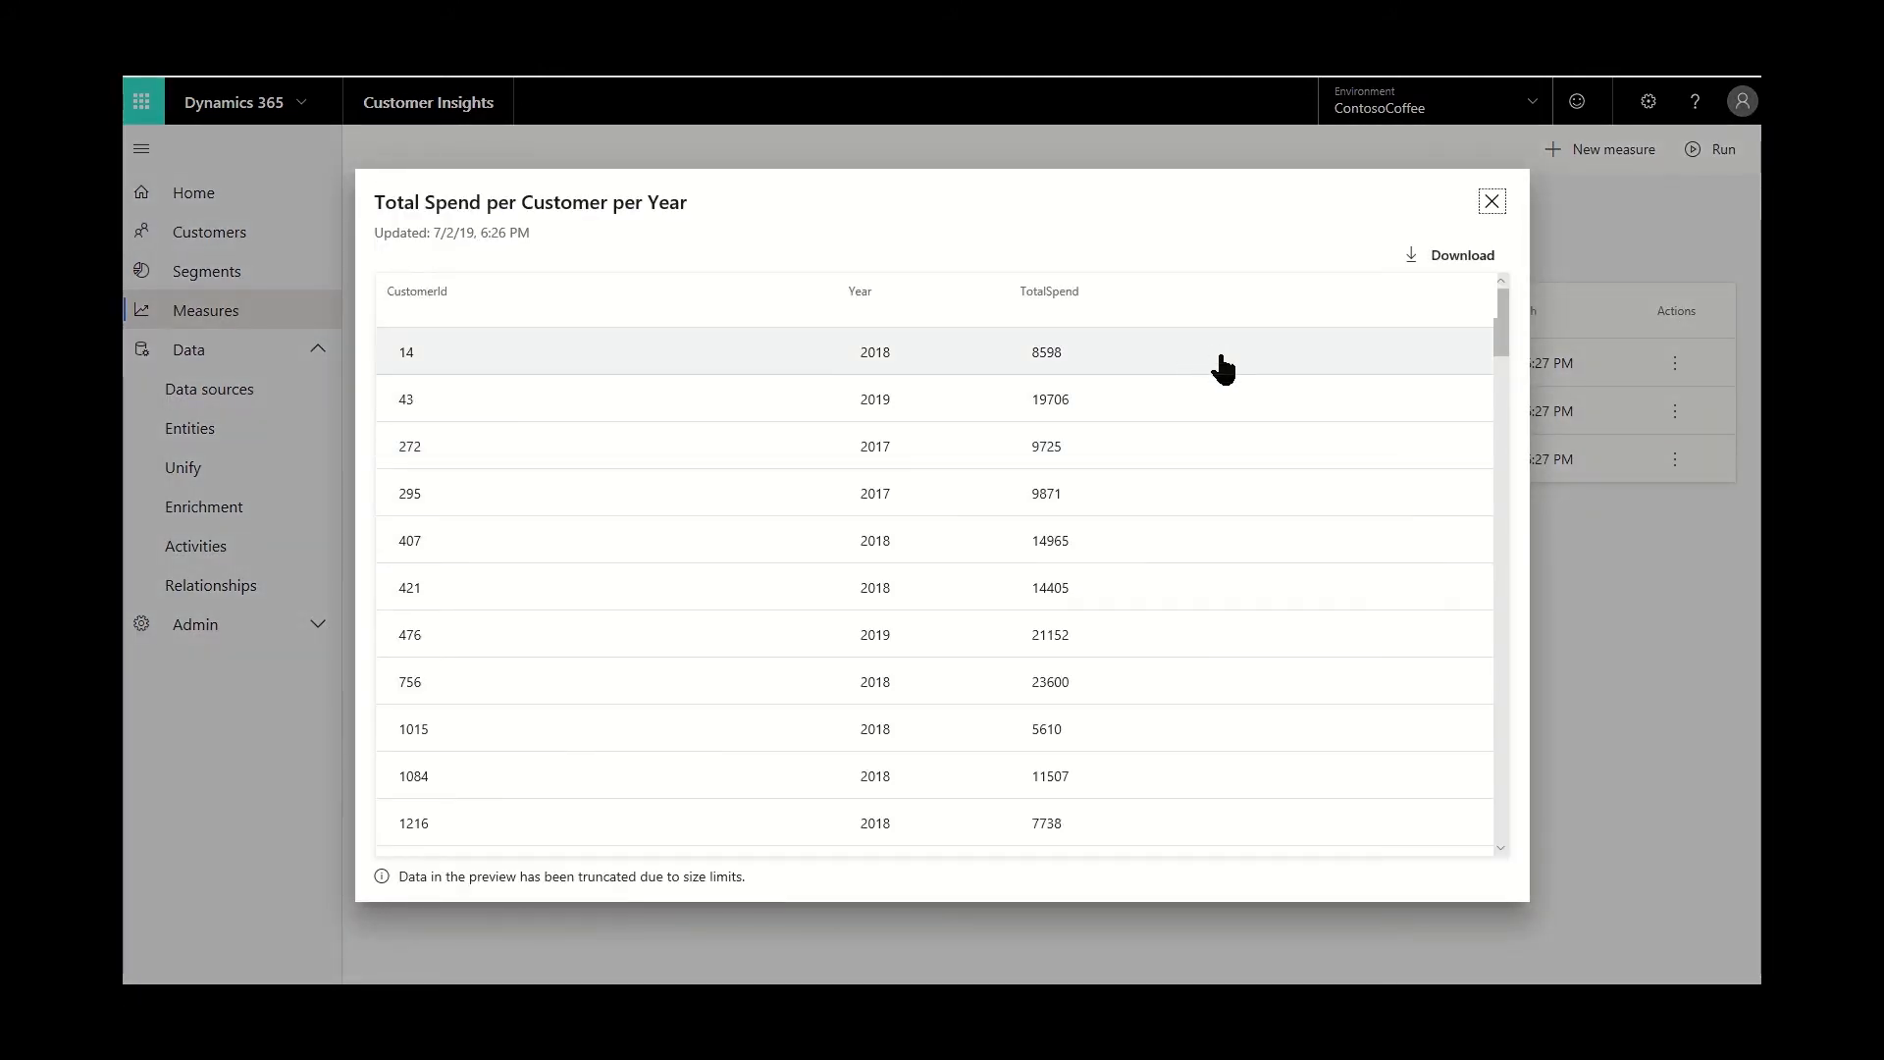
{"action": "left_click", "coordinate": [1492, 203]}
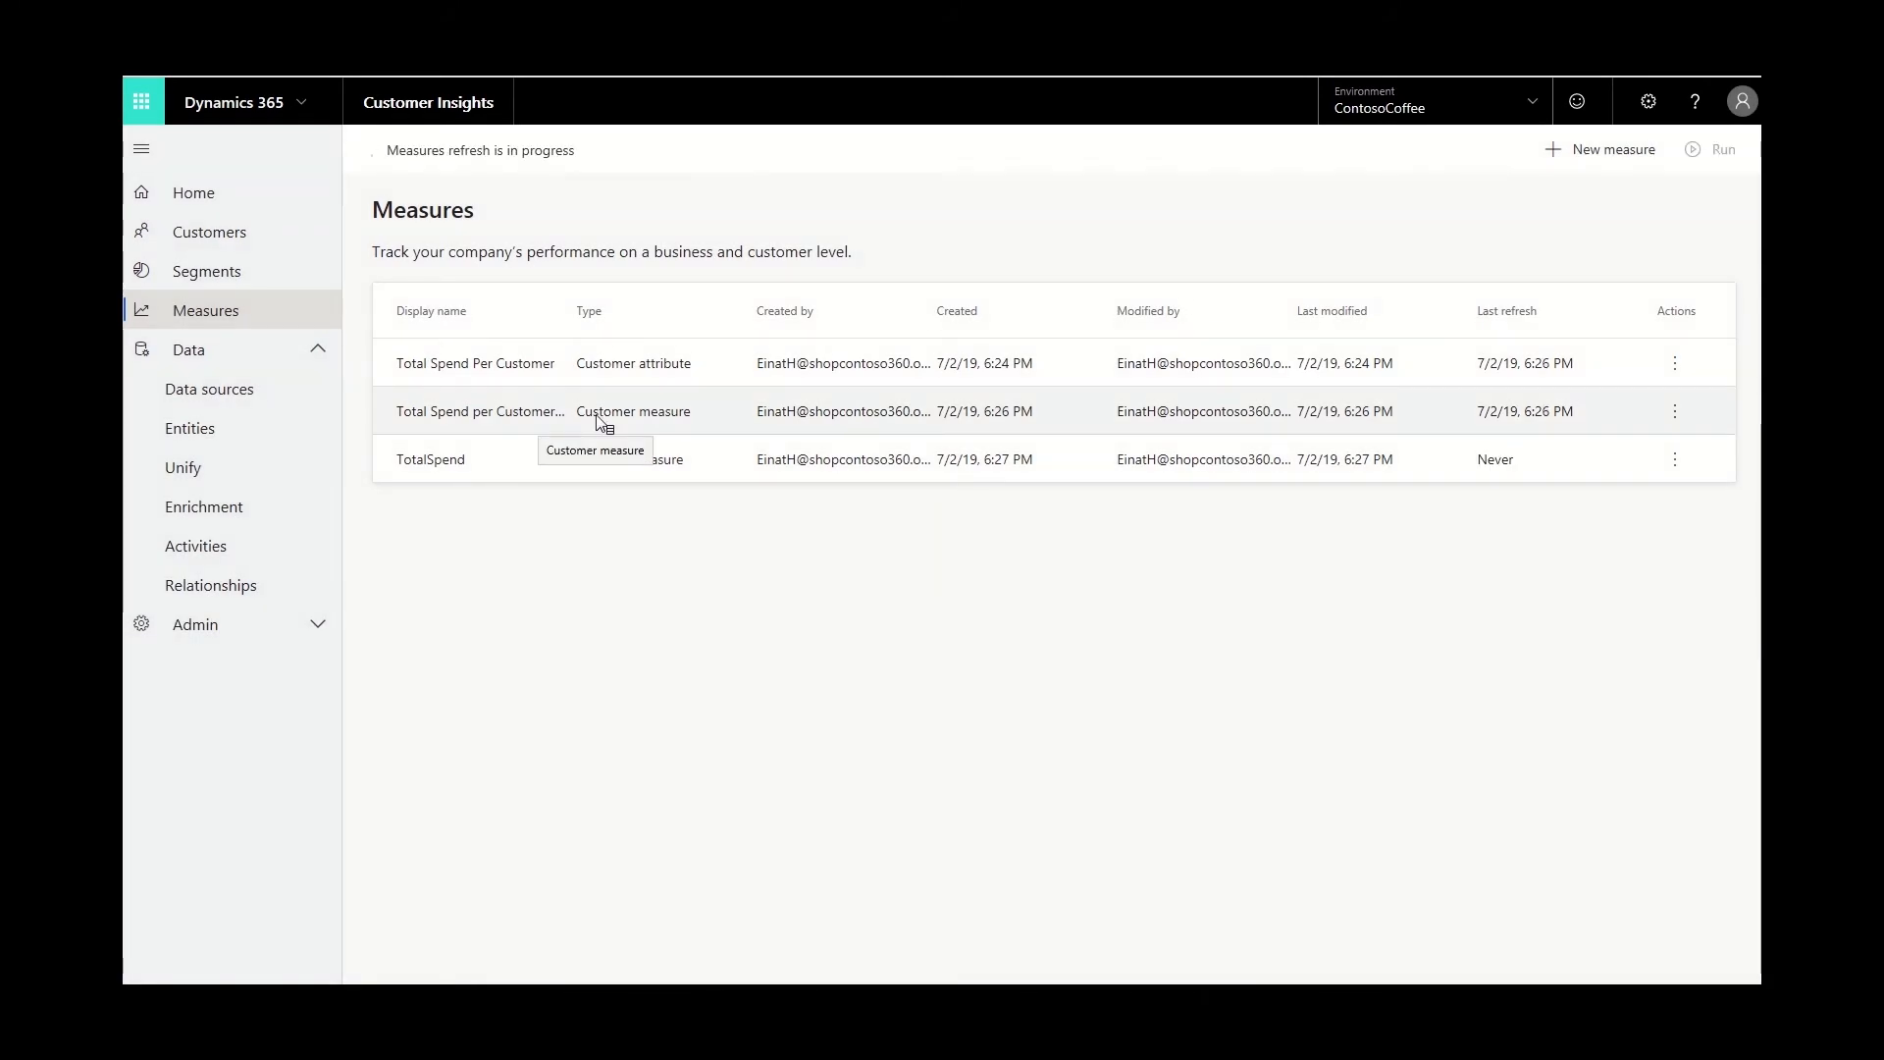
Step: Examine the data of the system entities generated by the measures, including Customer_Measure and TotalSpendperCustomerperYear
{"action": "left_click", "coordinate": [197, 435]}
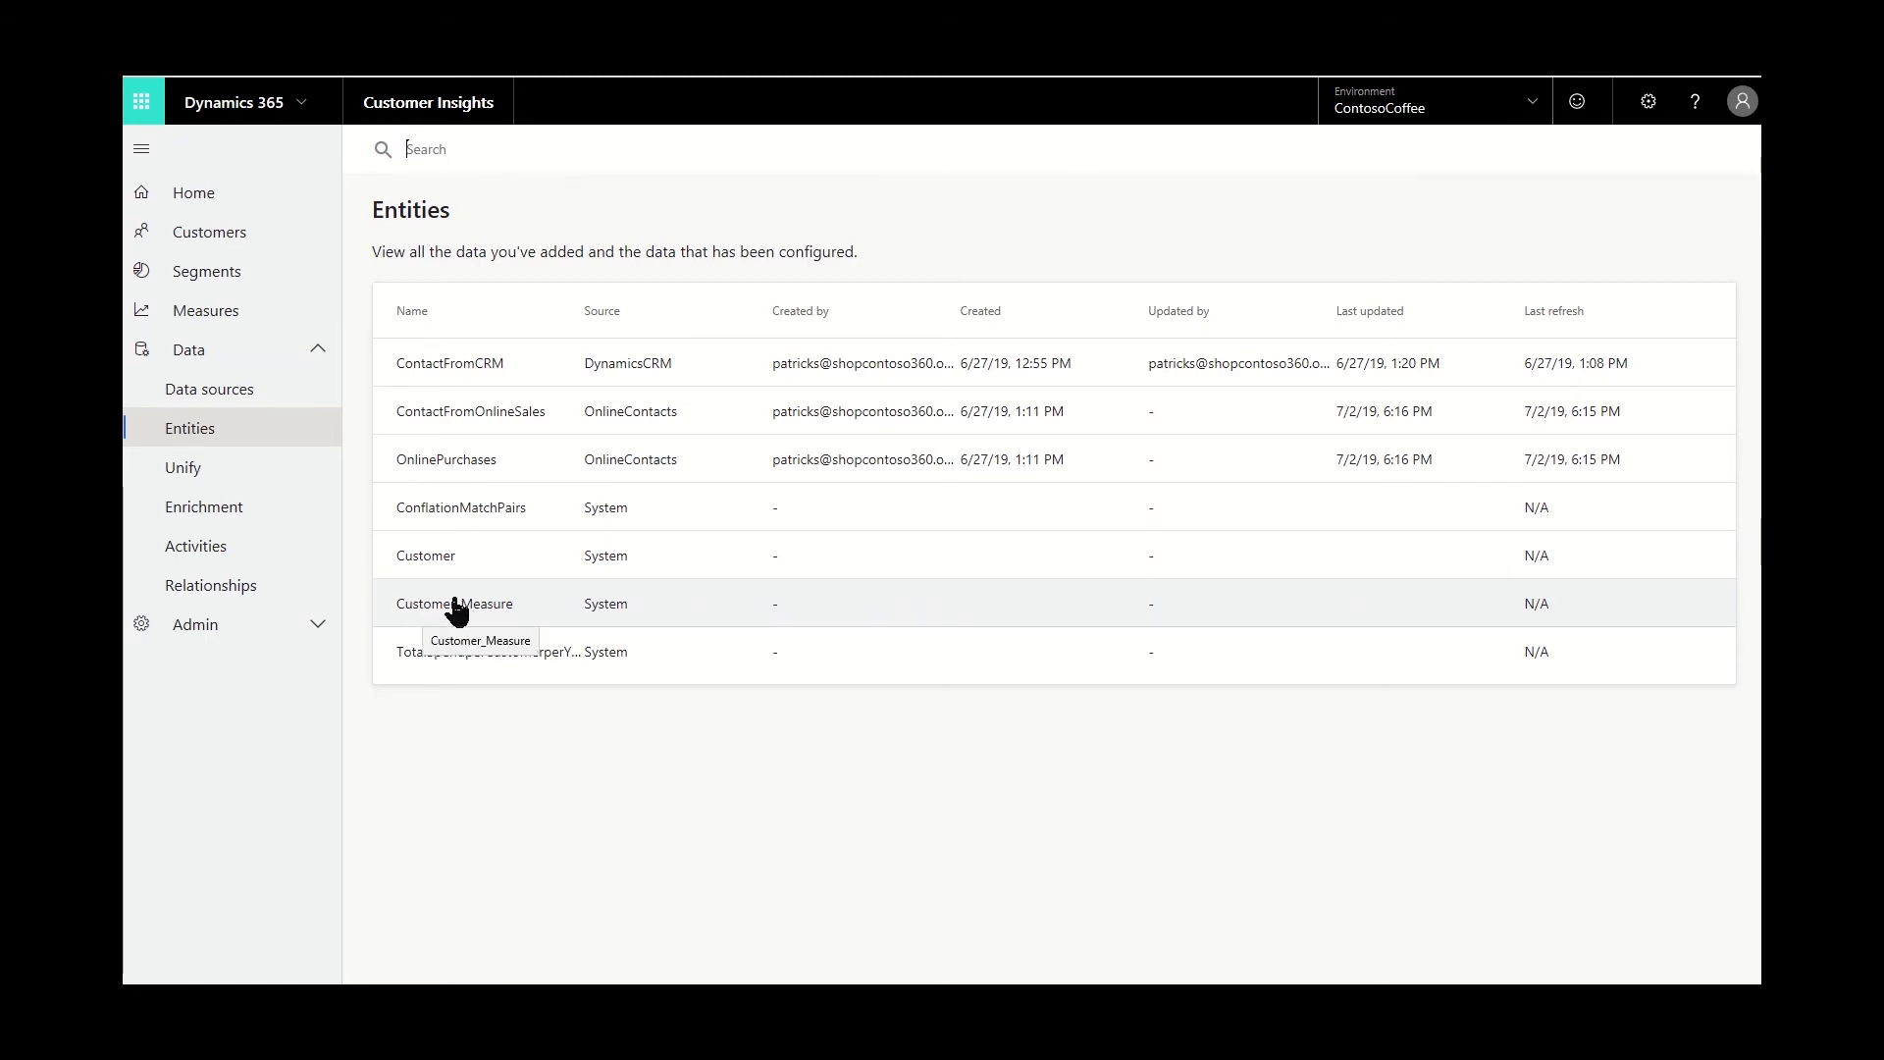
{"action": "left_click", "coordinate": [500, 608]}
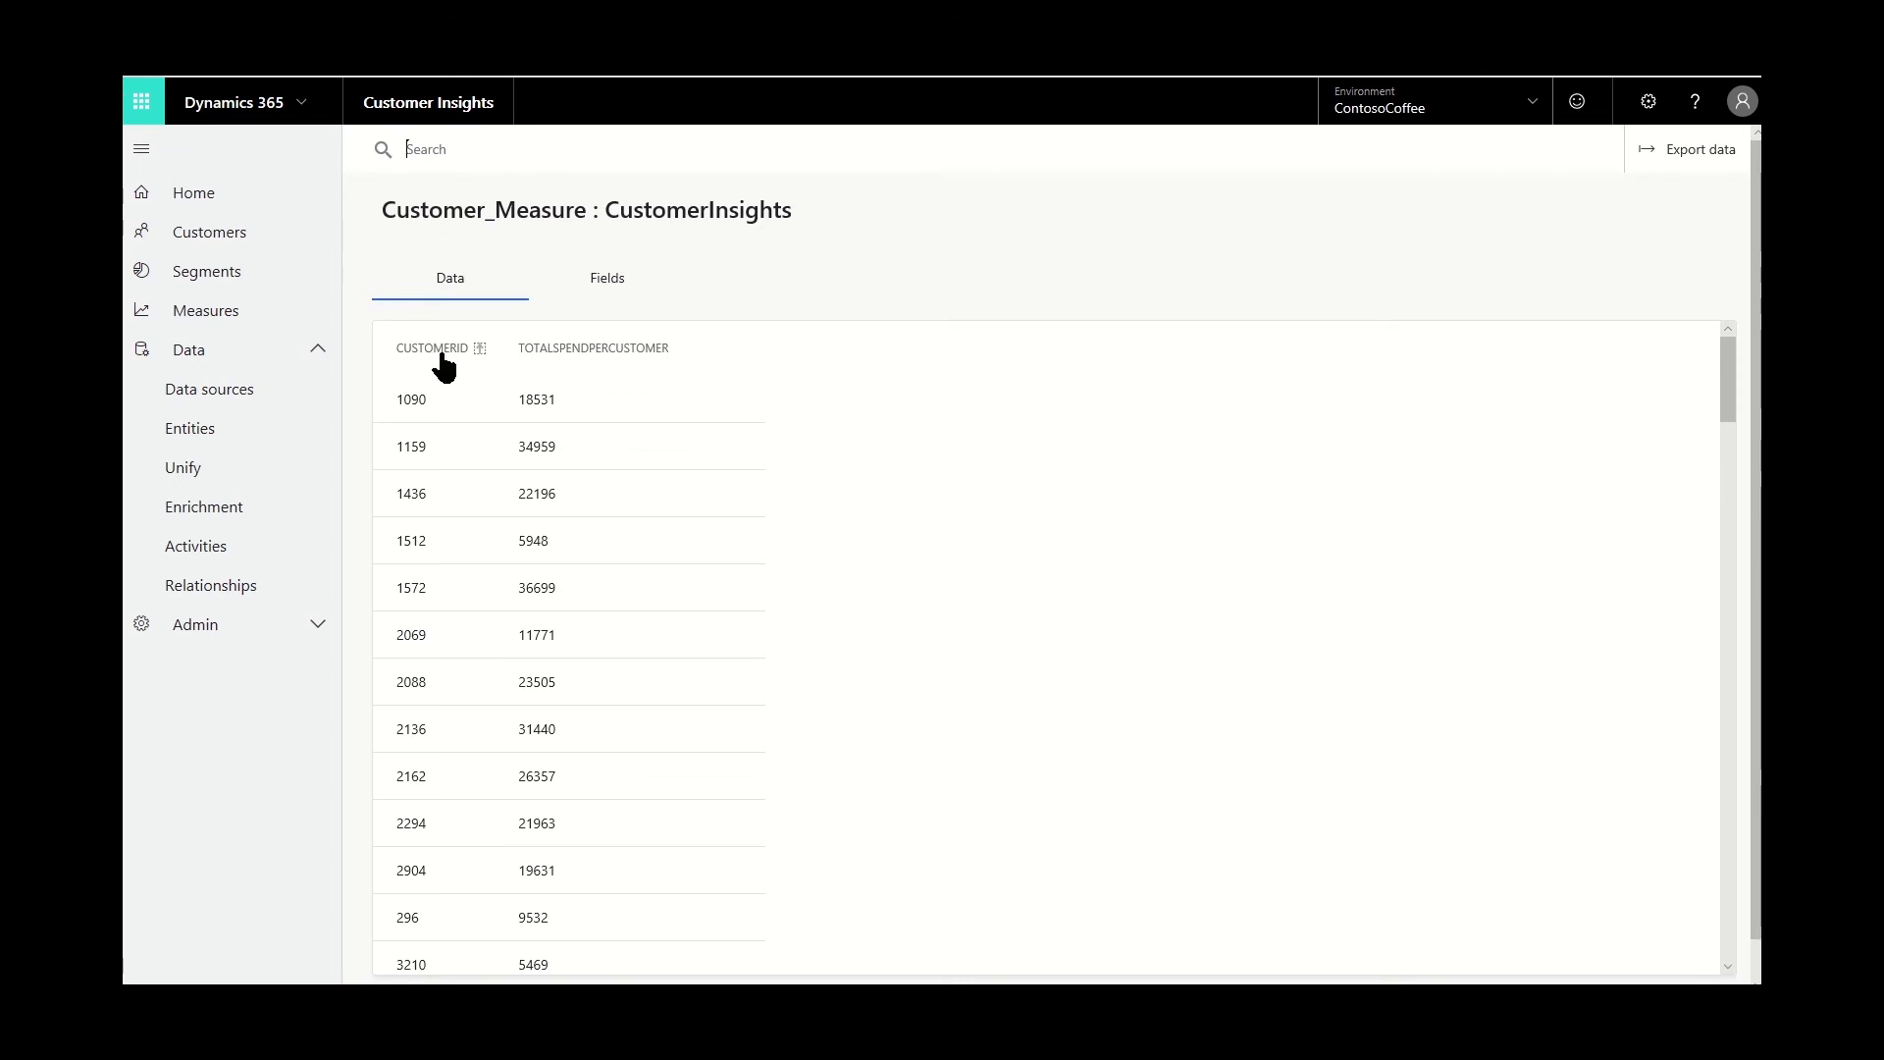
{"action": "left_click", "coordinate": [191, 427]}
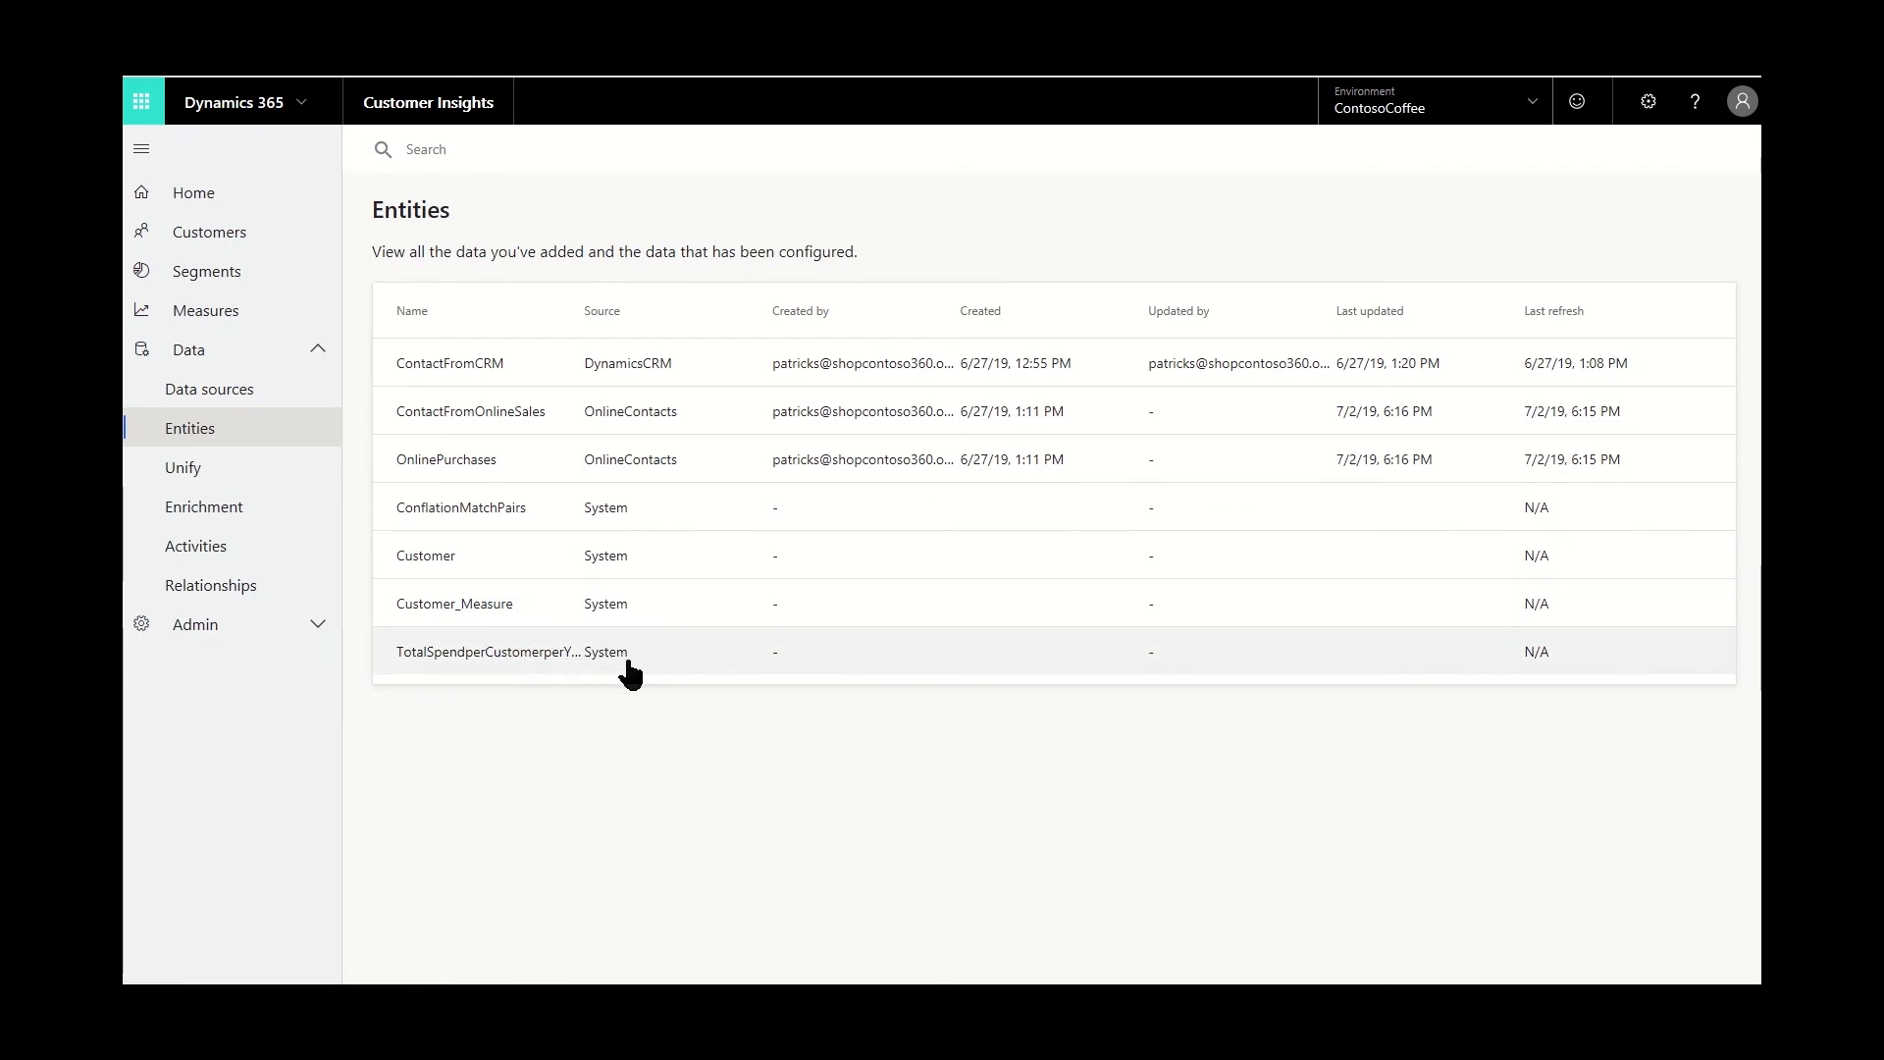
{"action": "left_click", "coordinate": [493, 667]}
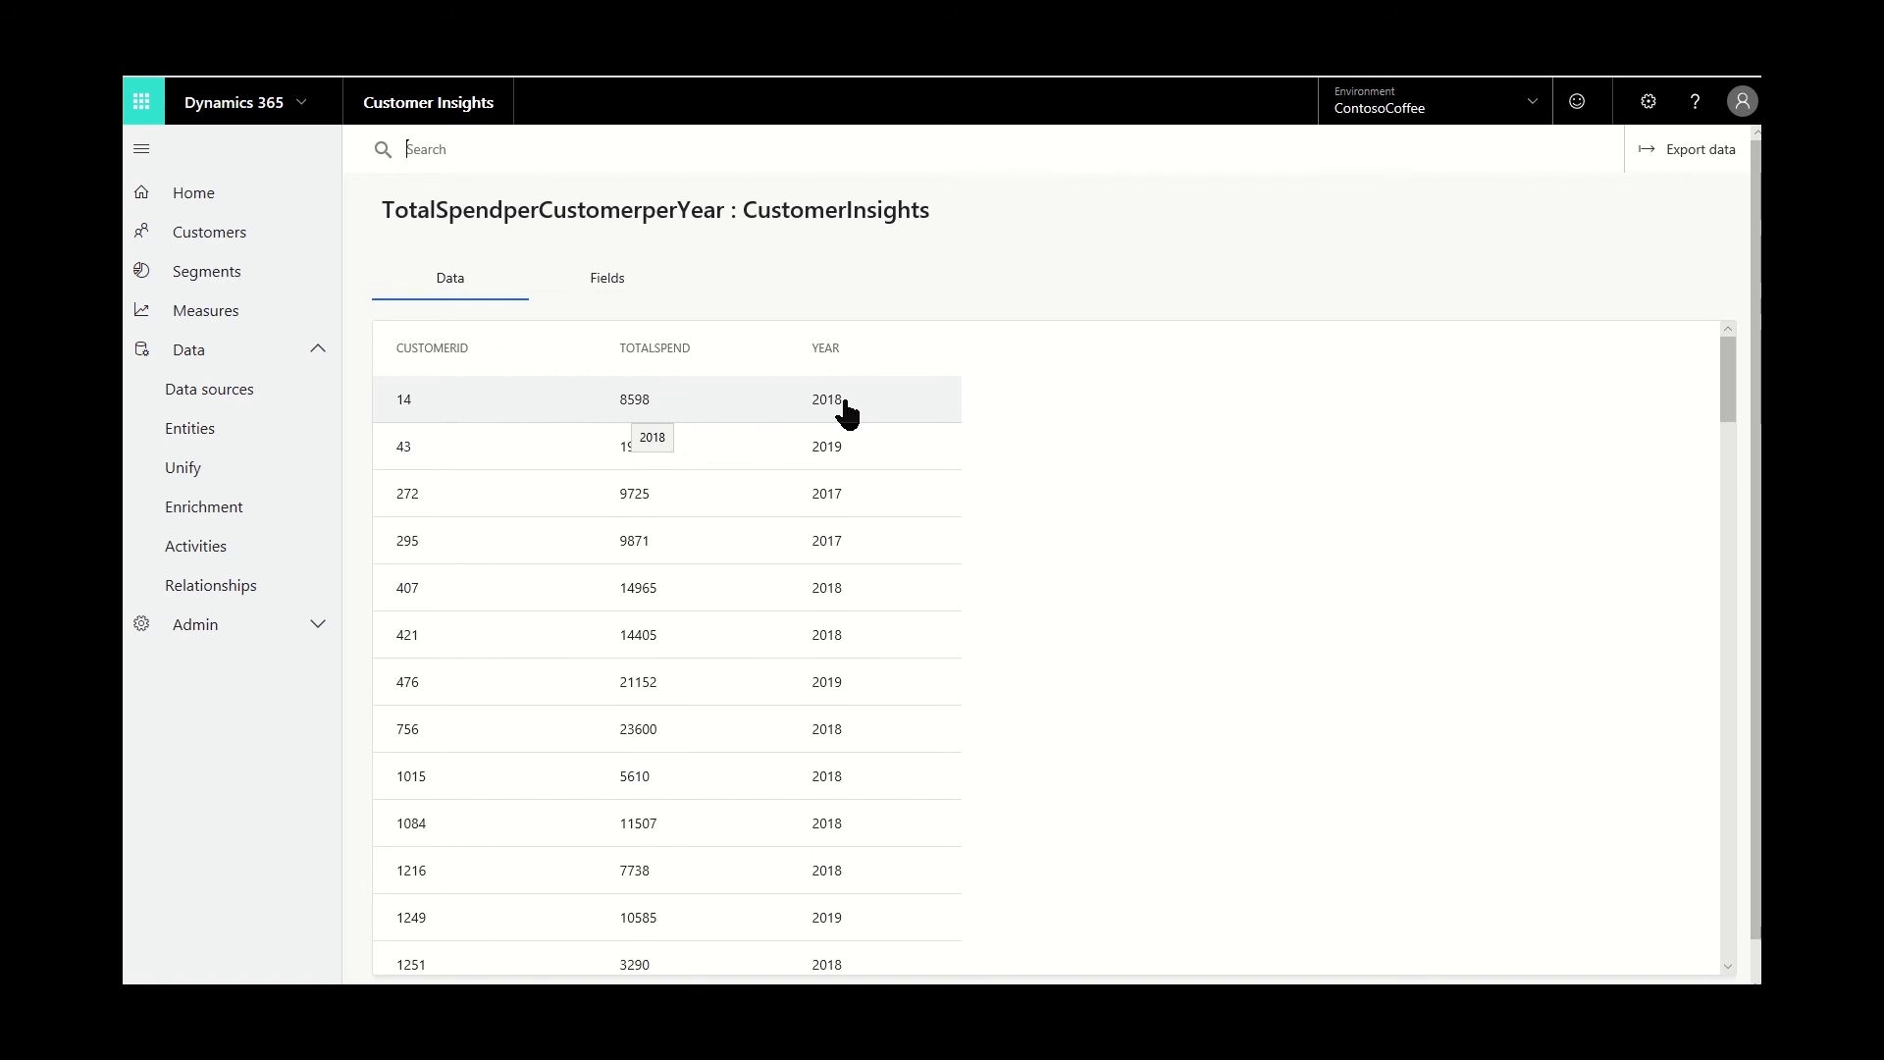
{"action": "left_click", "coordinate": [210, 429]}
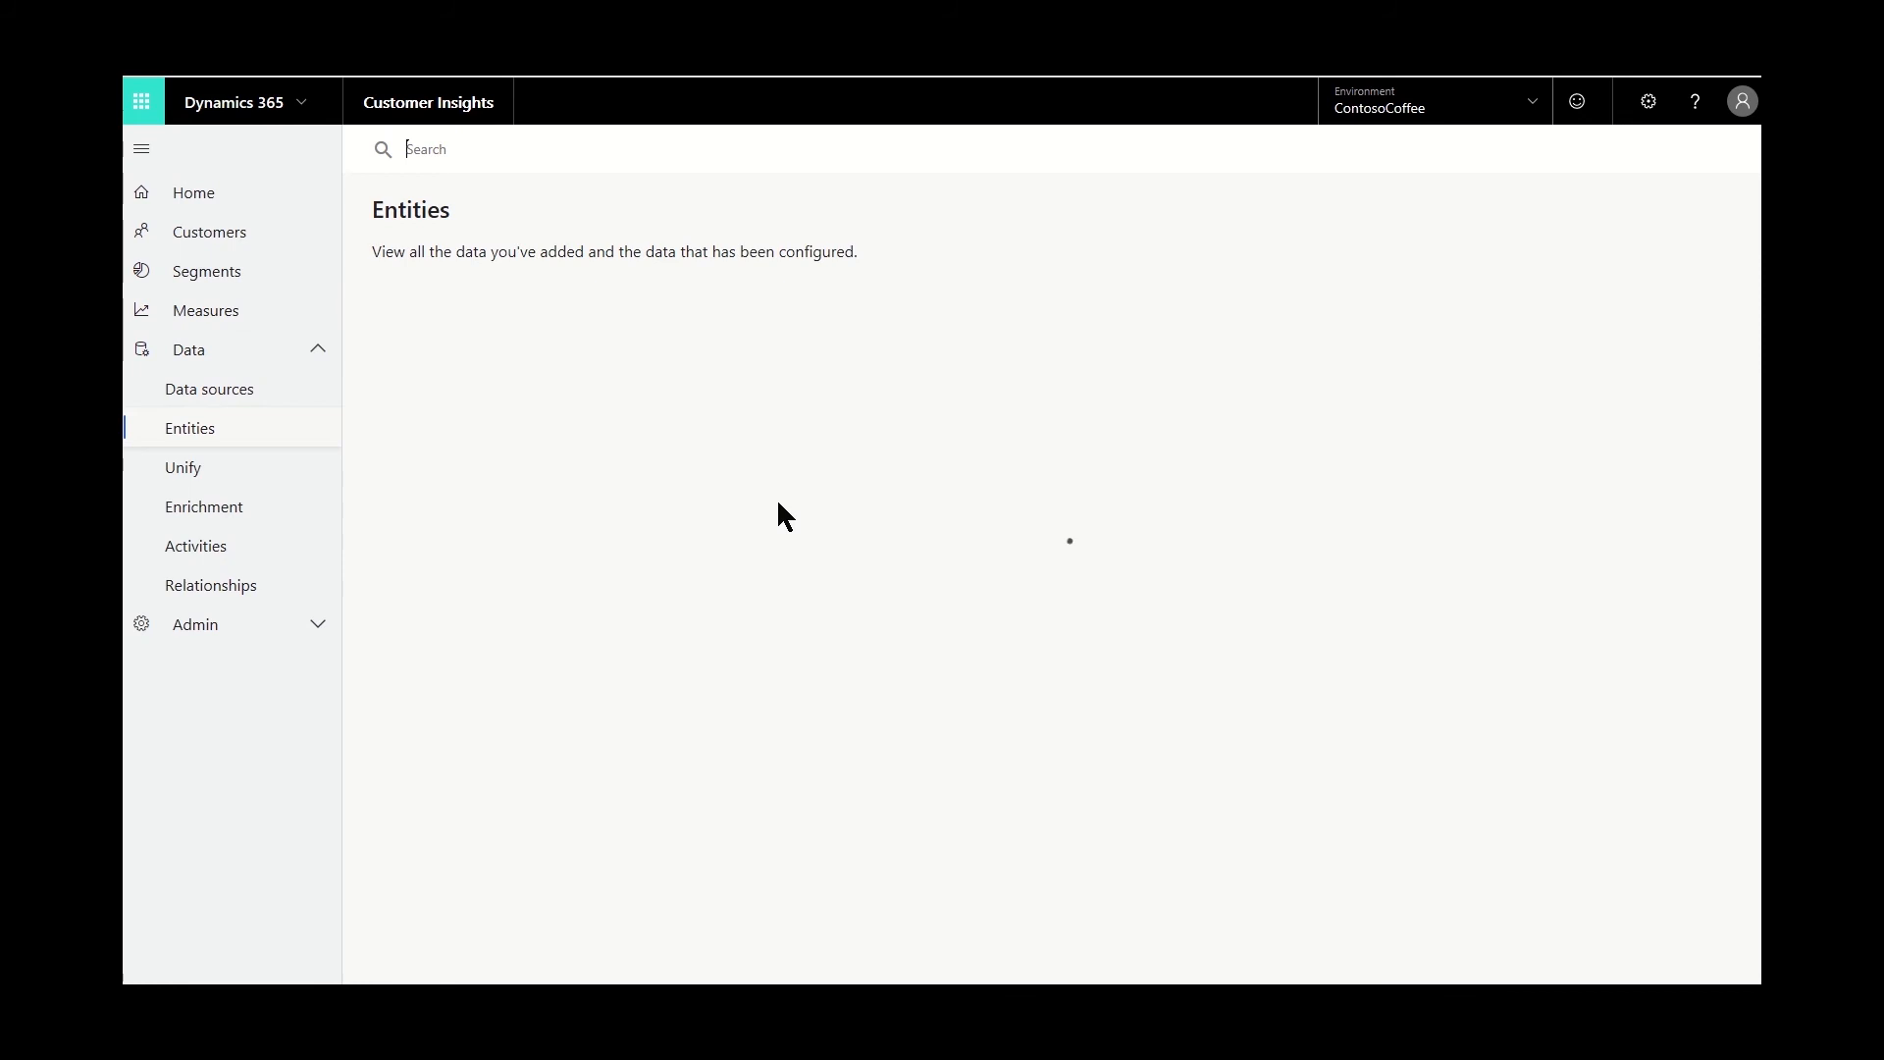
{"action": "left_click", "coordinate": [432, 699]}
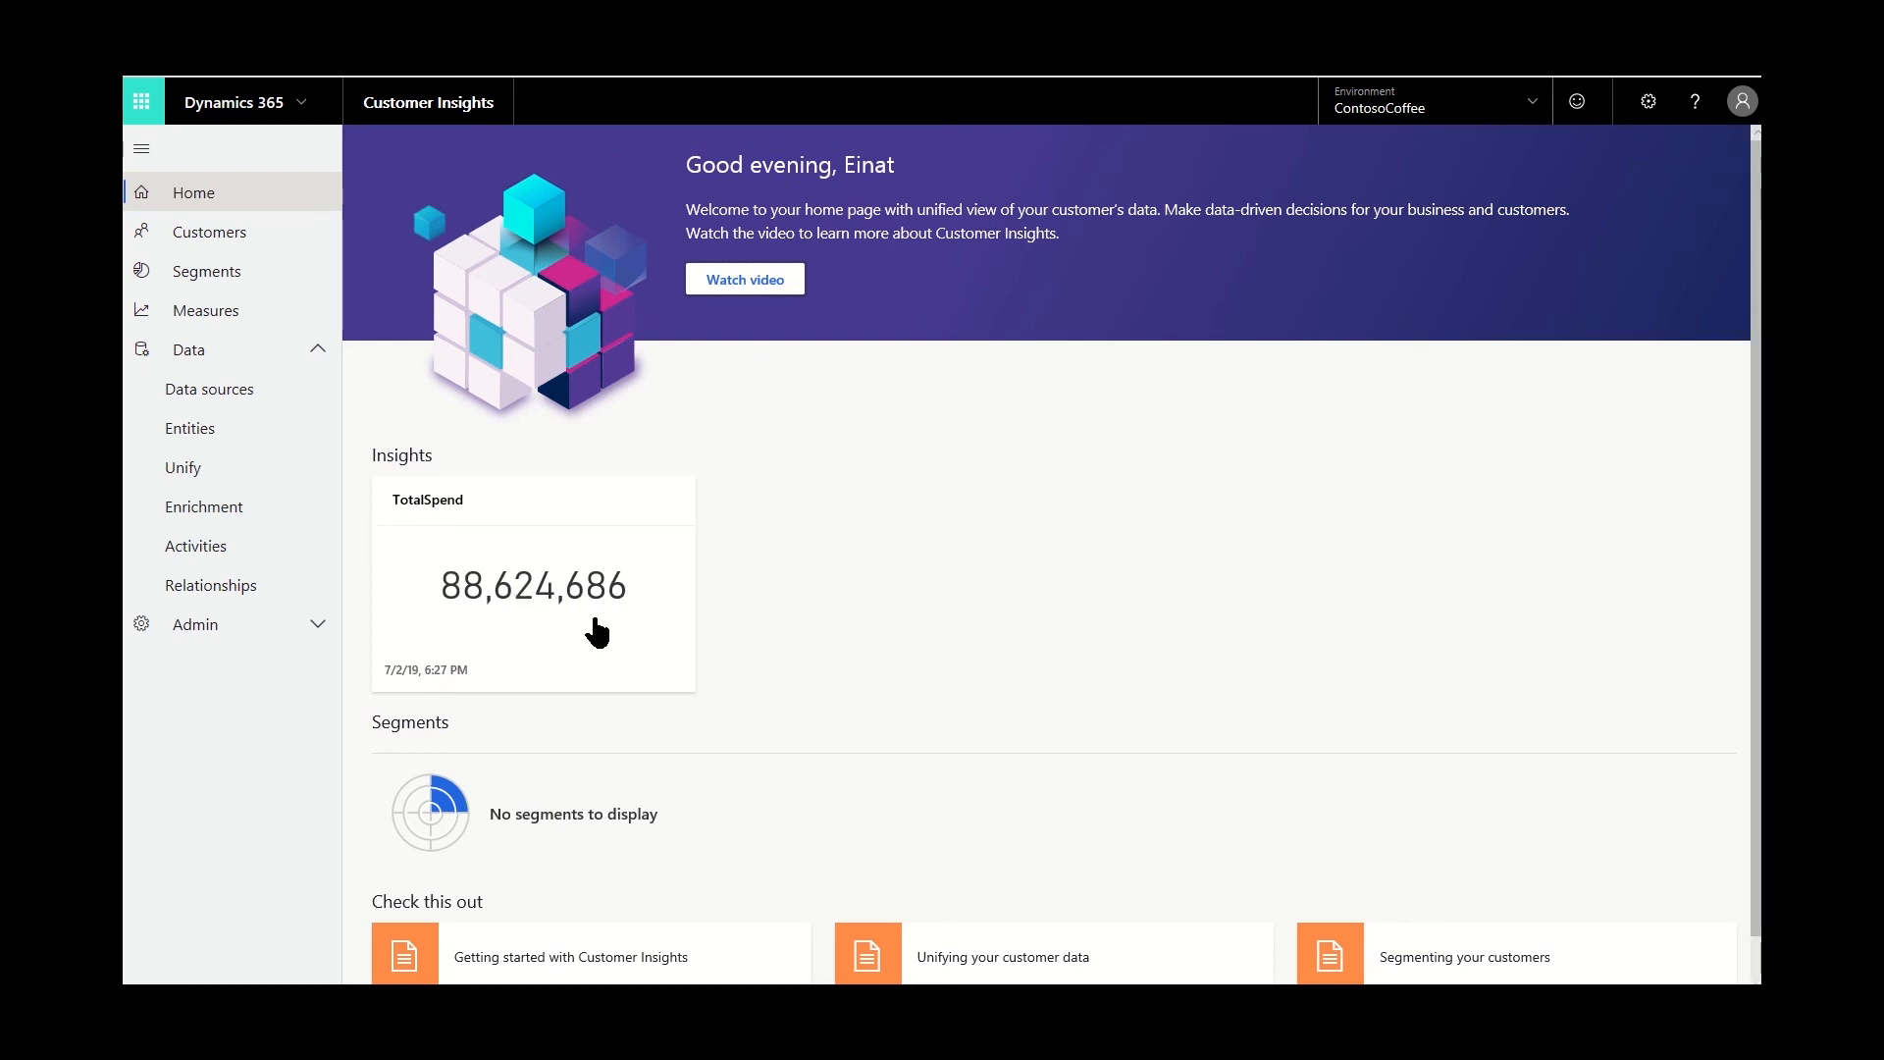
Step: Rename the TotalSpend business measure's display name to Online Total Spend and save it
{"action": "left_click", "coordinate": [231, 309]}
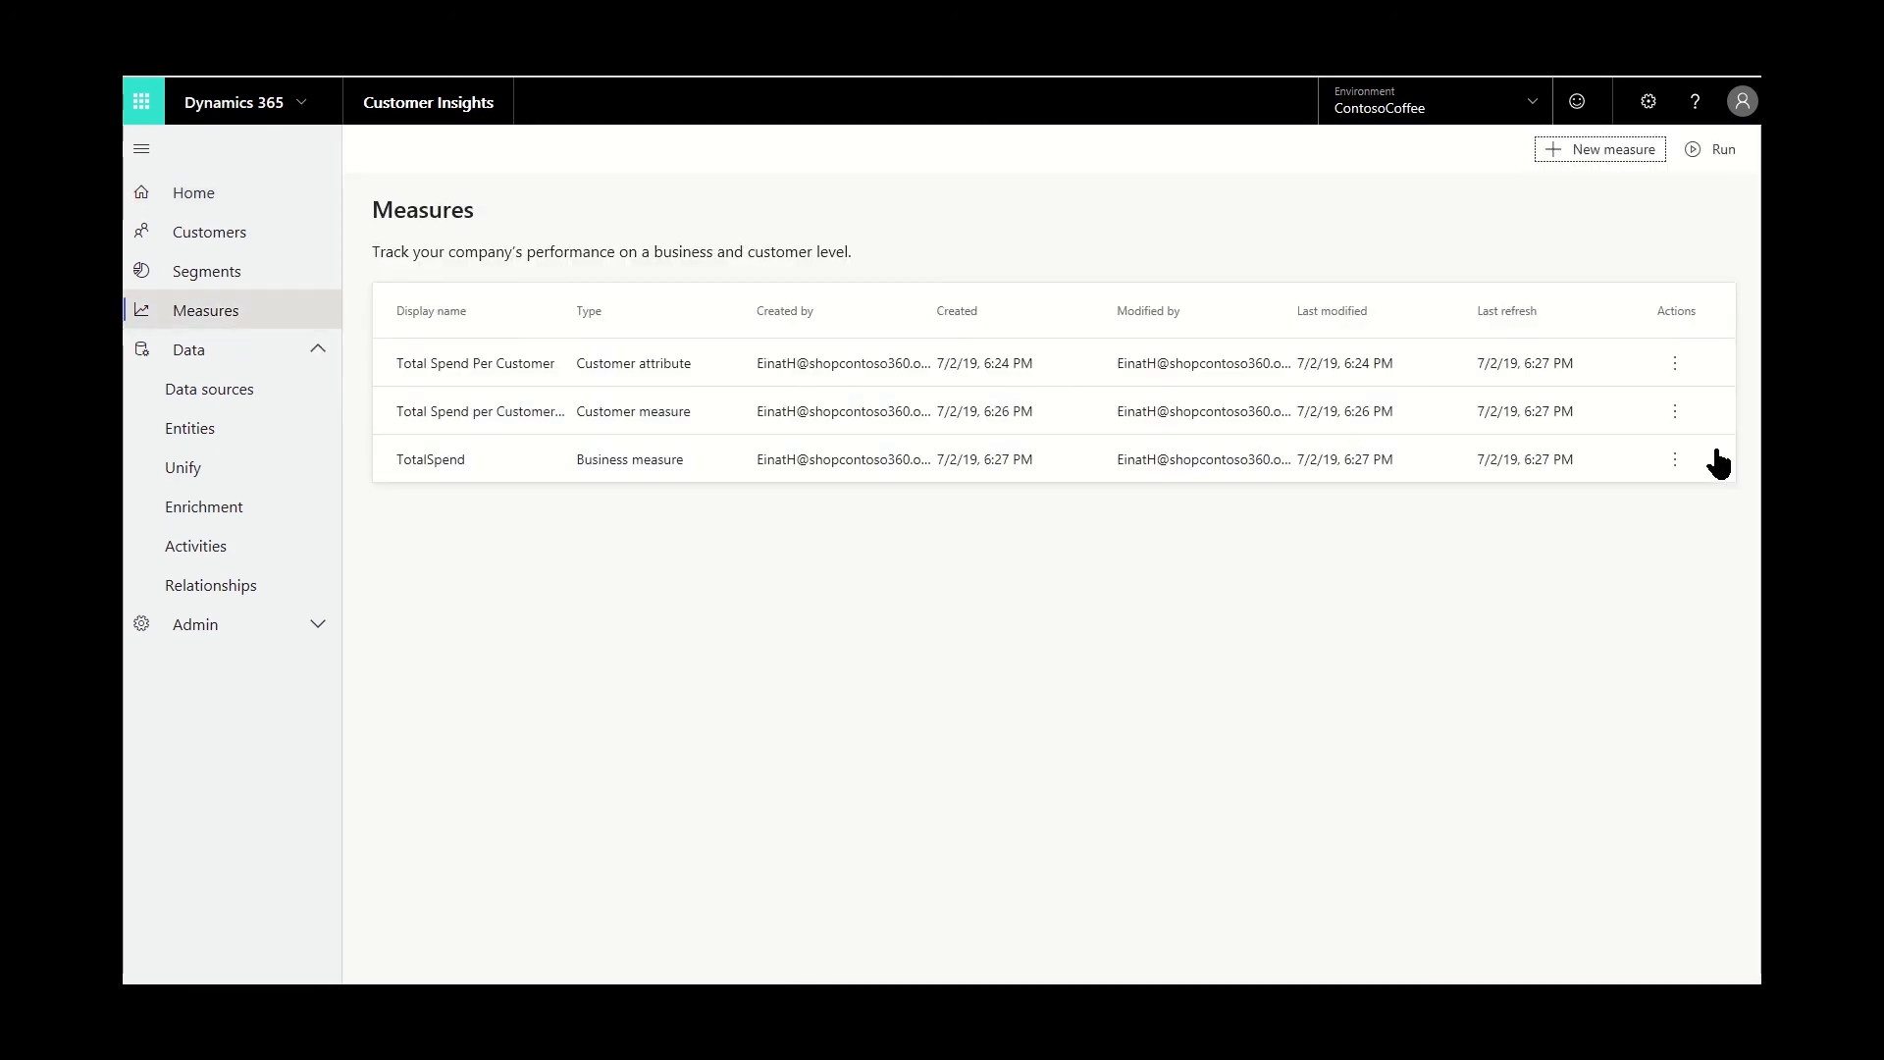
{"action": "left_click", "coordinate": [1675, 461]}
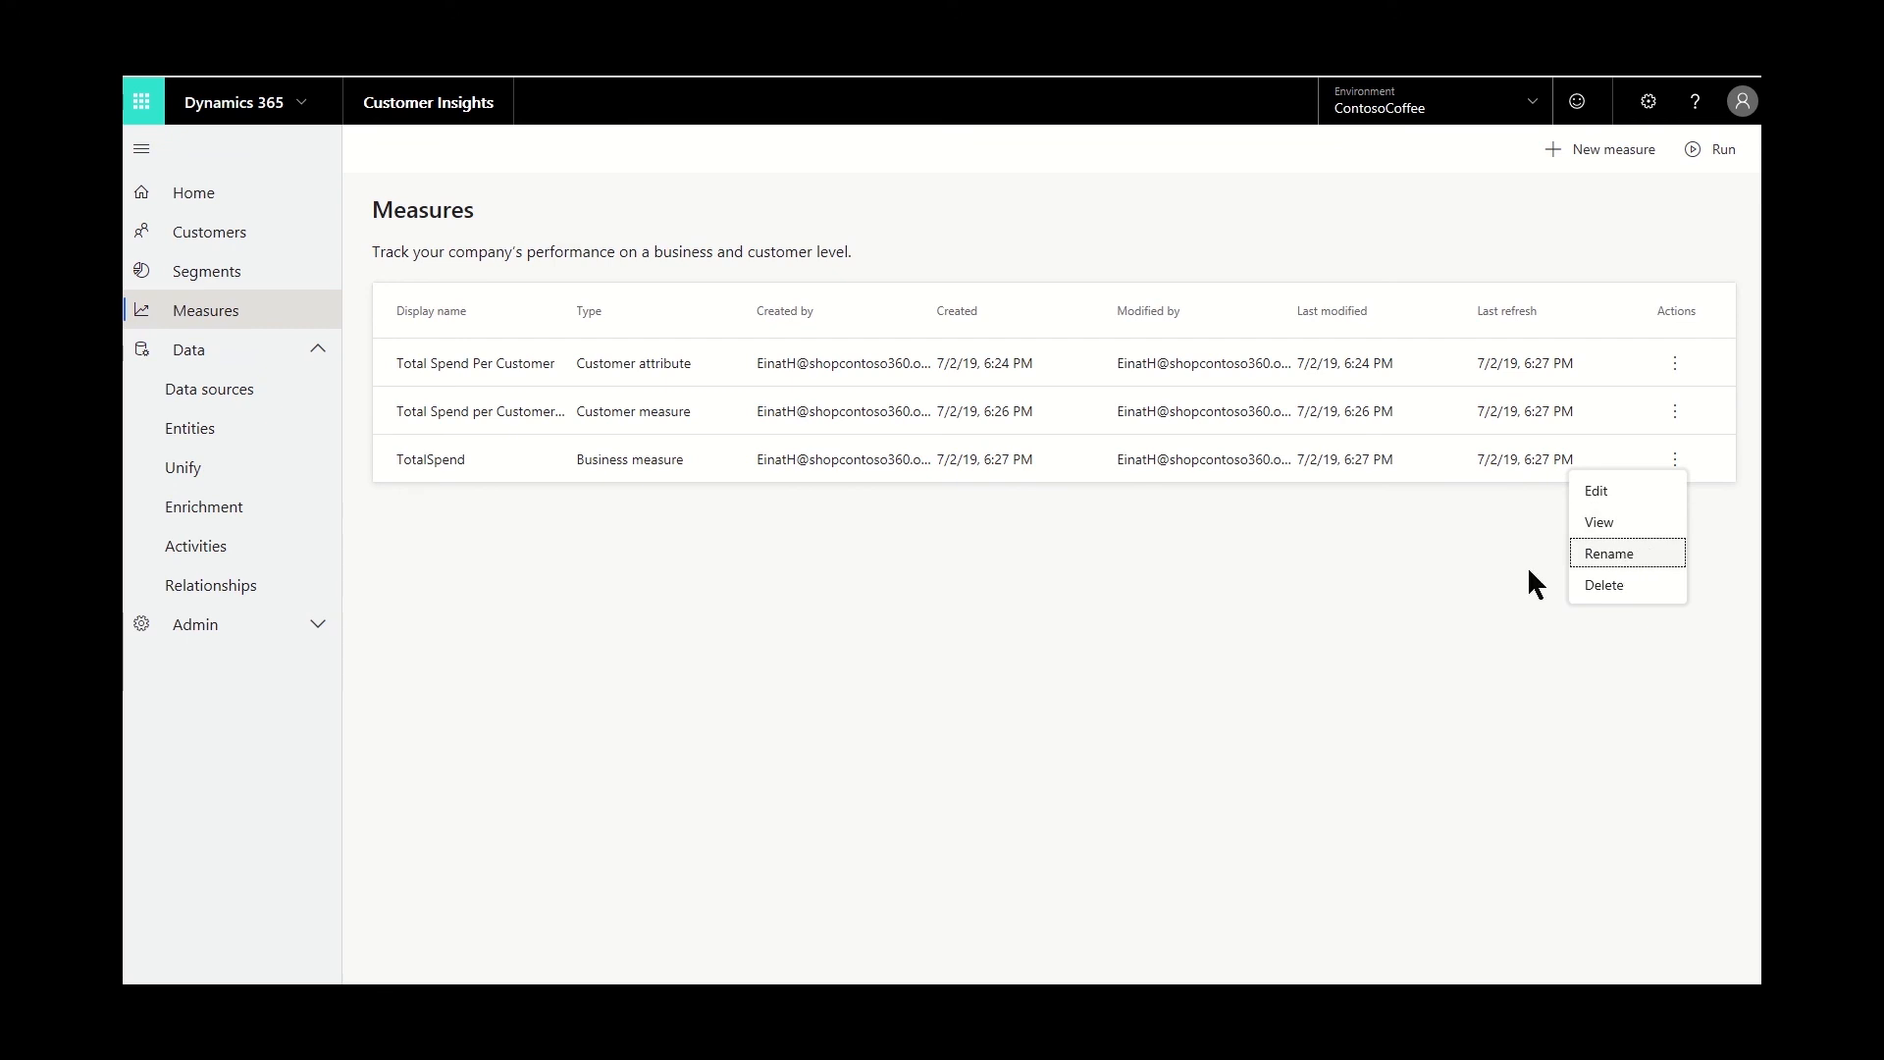
{"action": "left_click", "coordinate": [1594, 556]}
{"action": "double_click", "coordinate": [783, 569]}
{"action": "key", "text": "BackSpace"}
{"action": "type", "text": "Online Total Spend"}
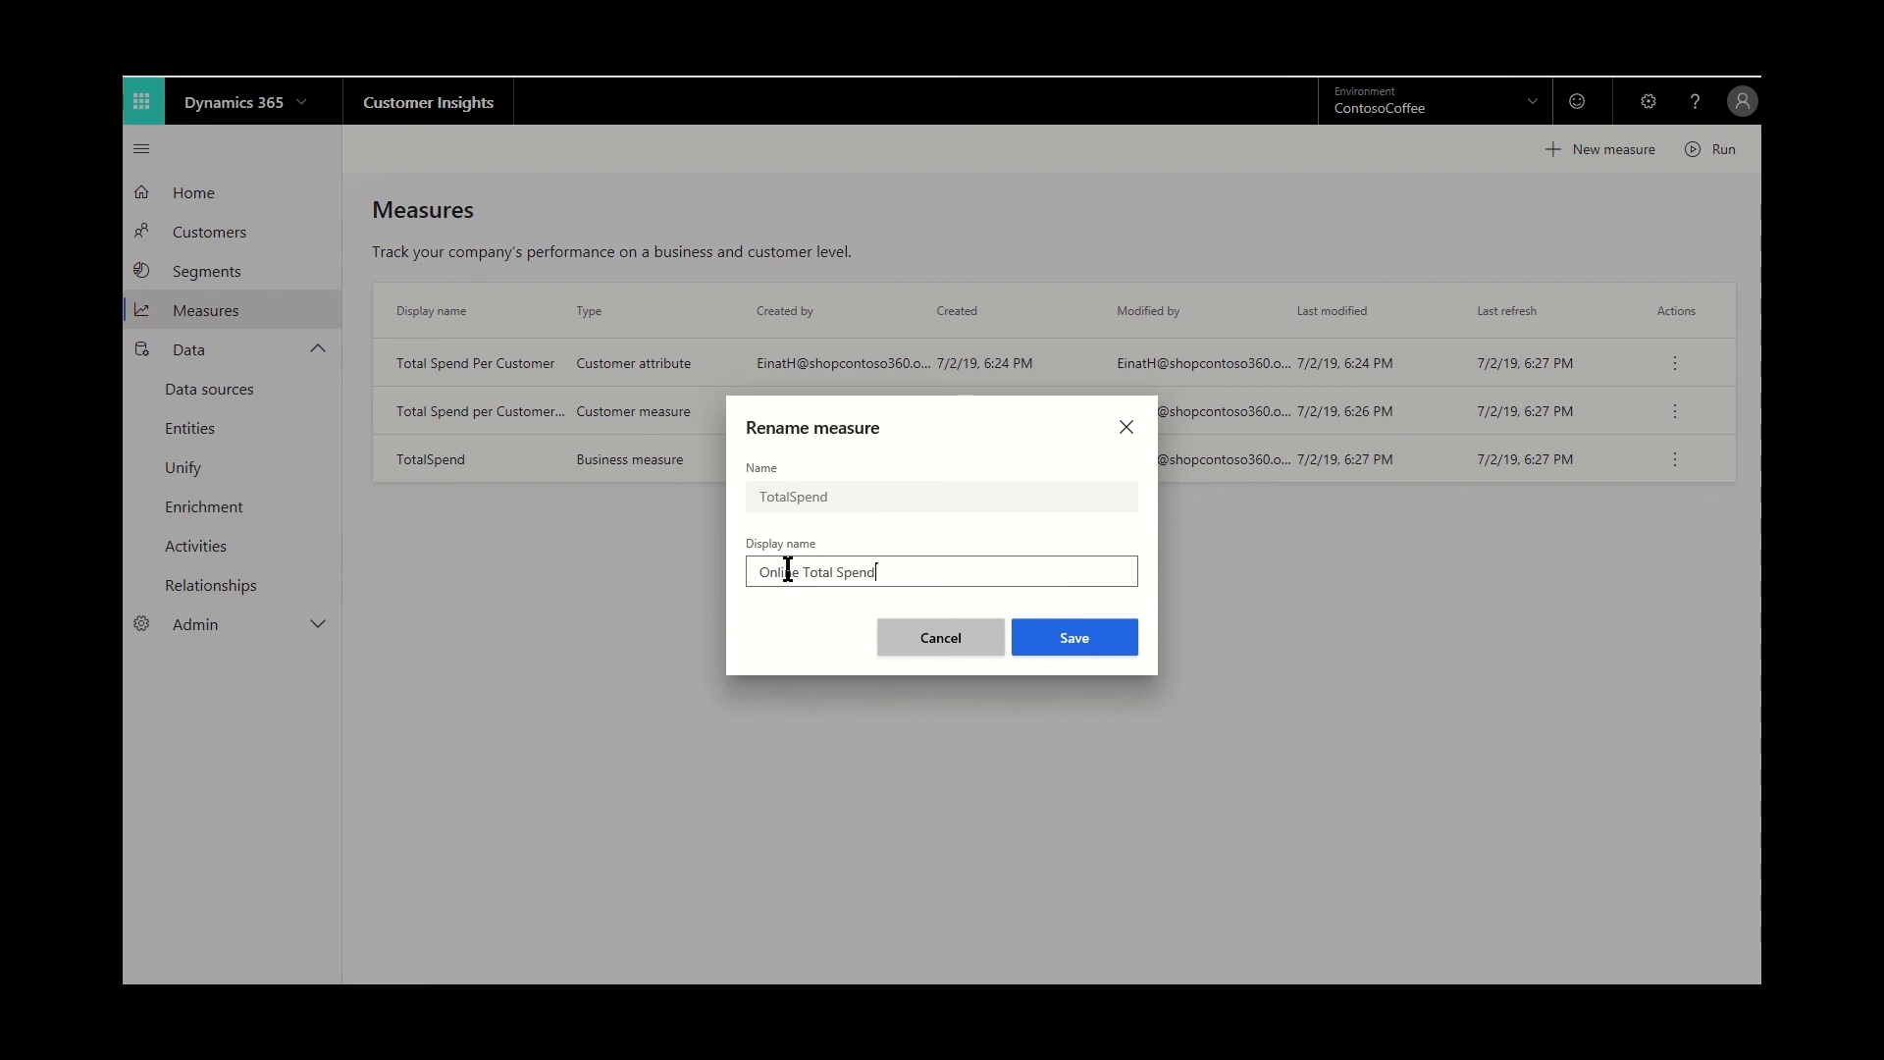
{"action": "left_click", "coordinate": [1055, 647]}
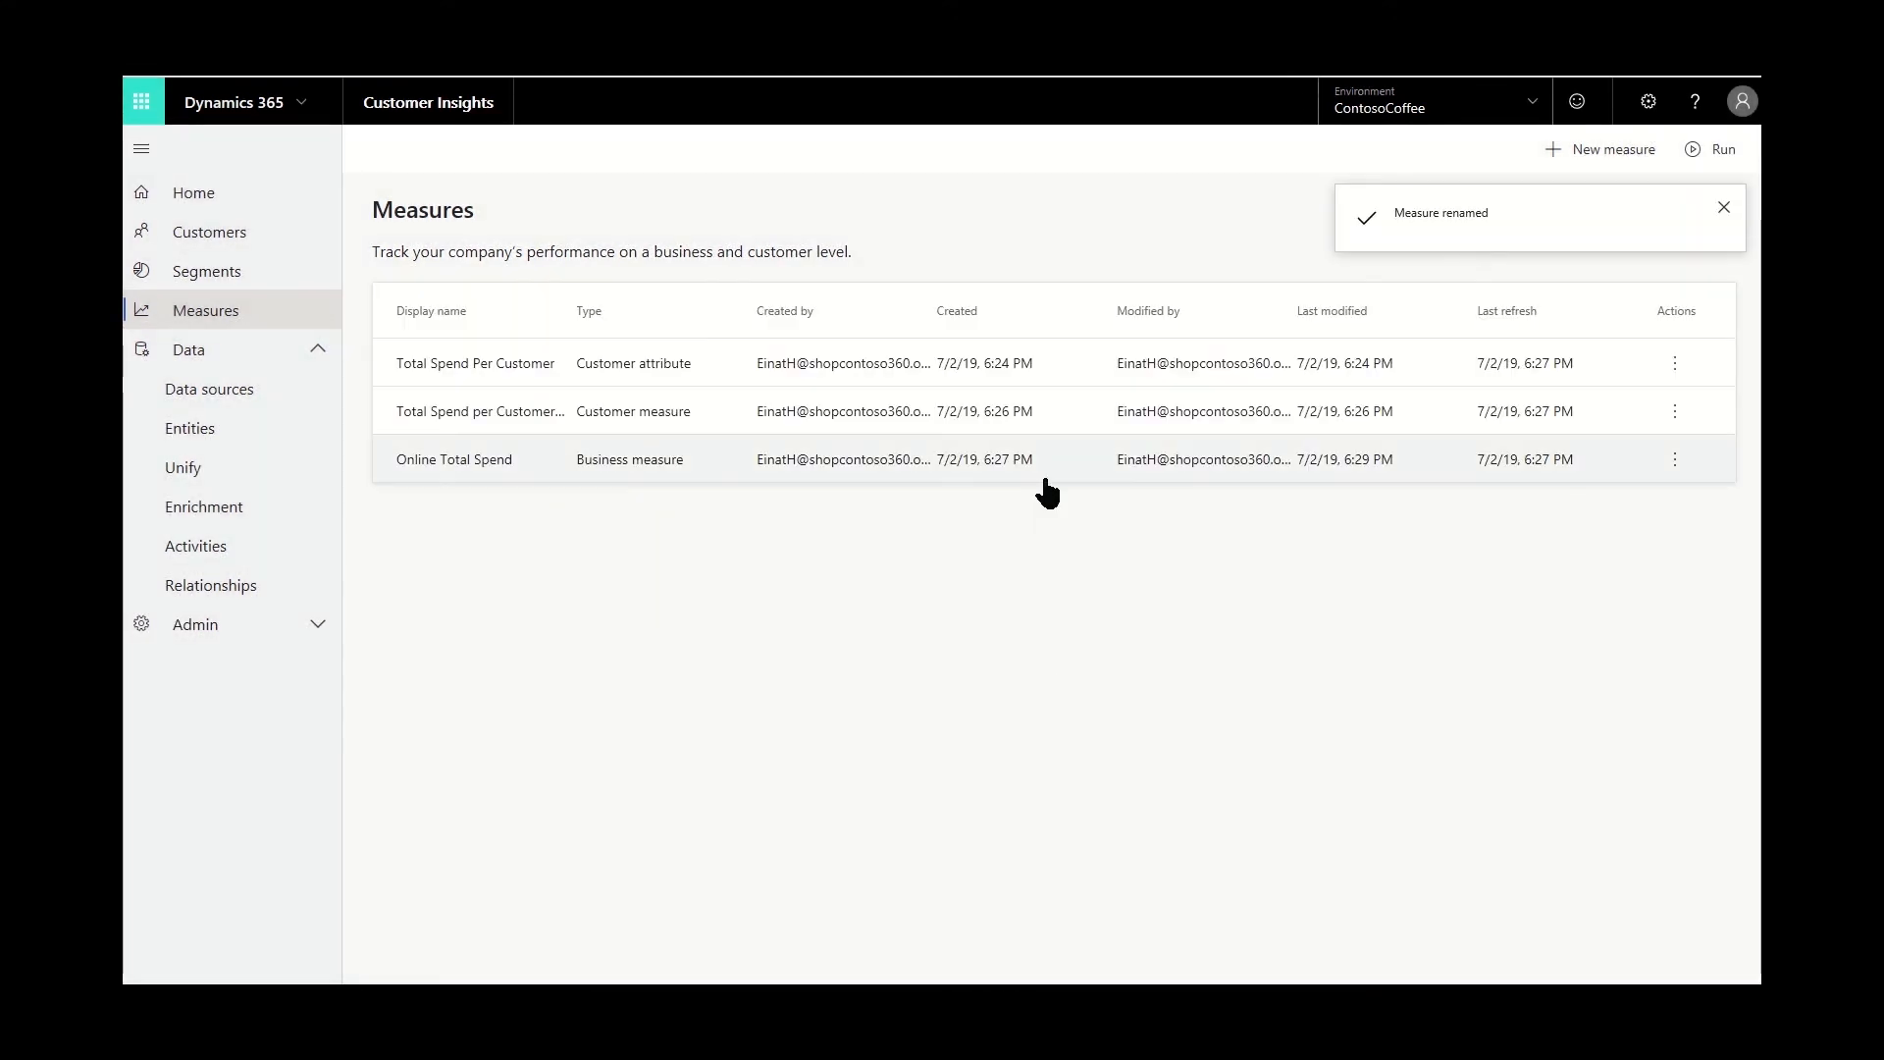
Step: Check the renamed business measure's card among the home page insights and return to the measures list
{"action": "left_click", "coordinate": [208, 192]}
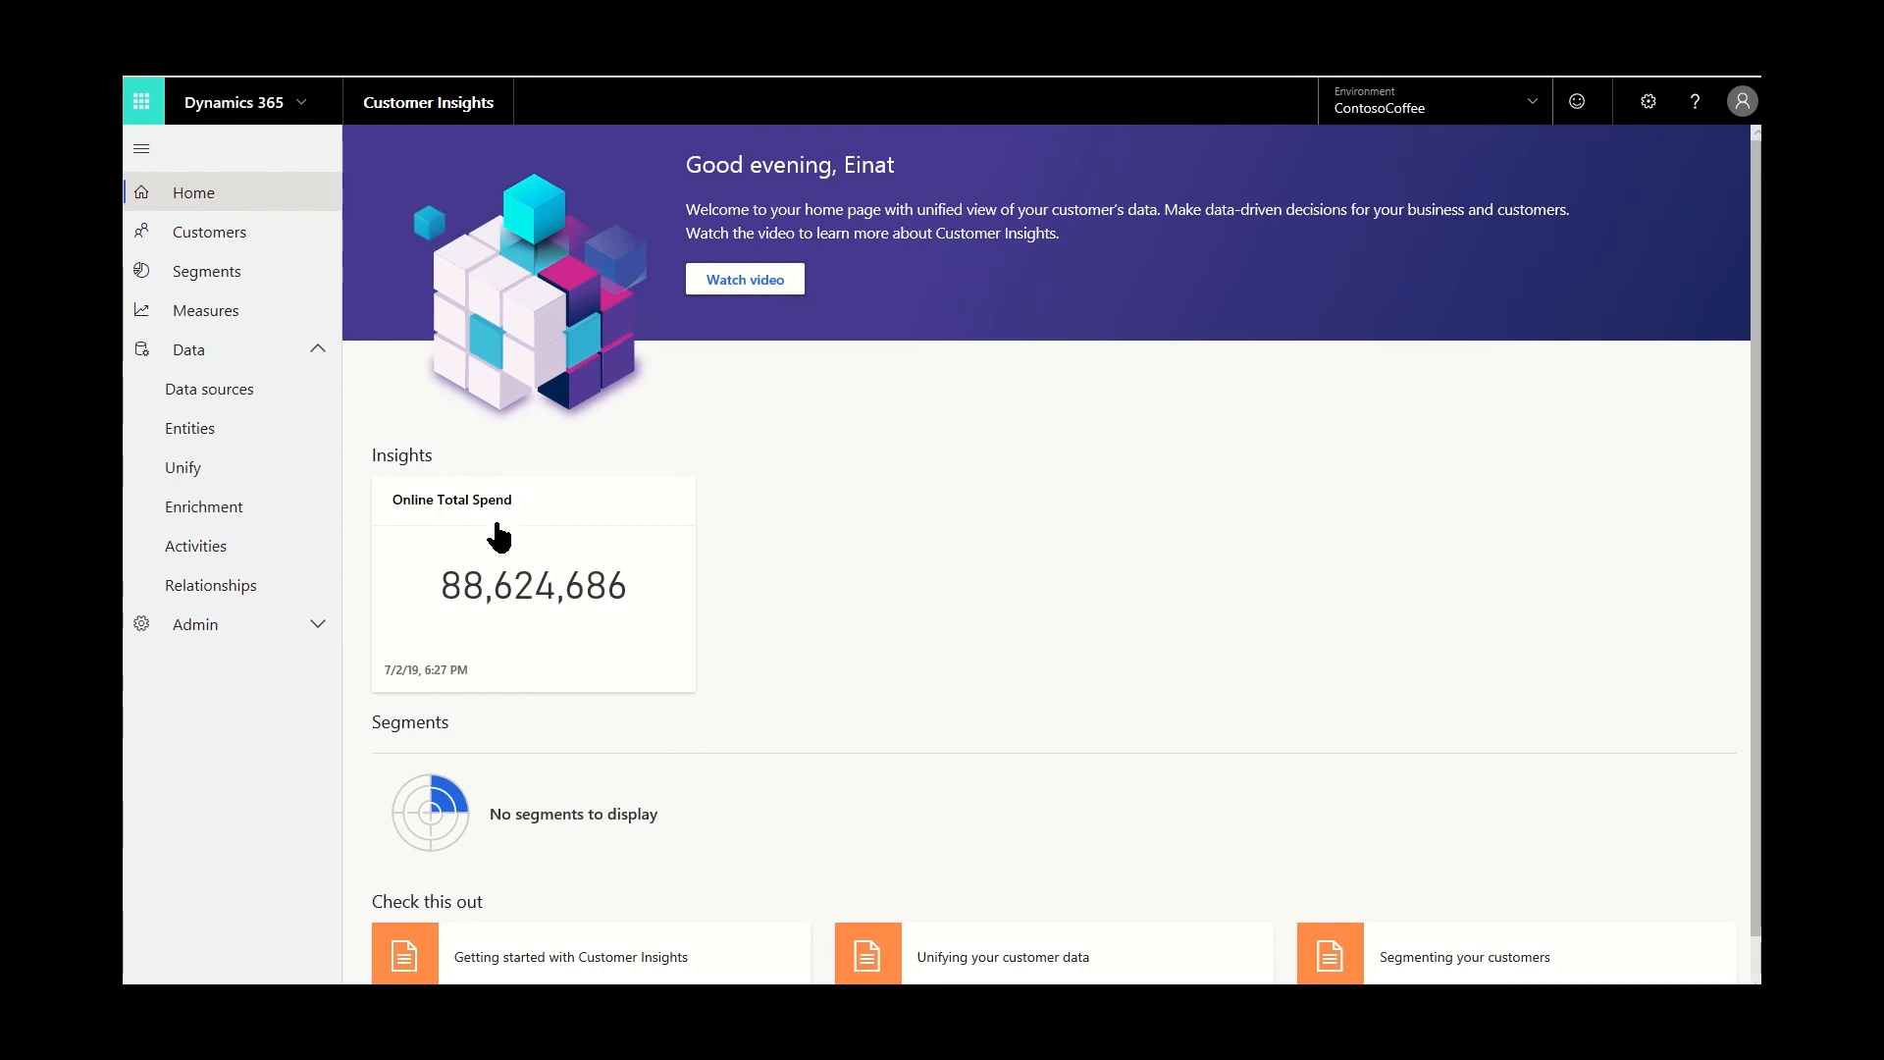
{"action": "left_click", "coordinate": [232, 320]}
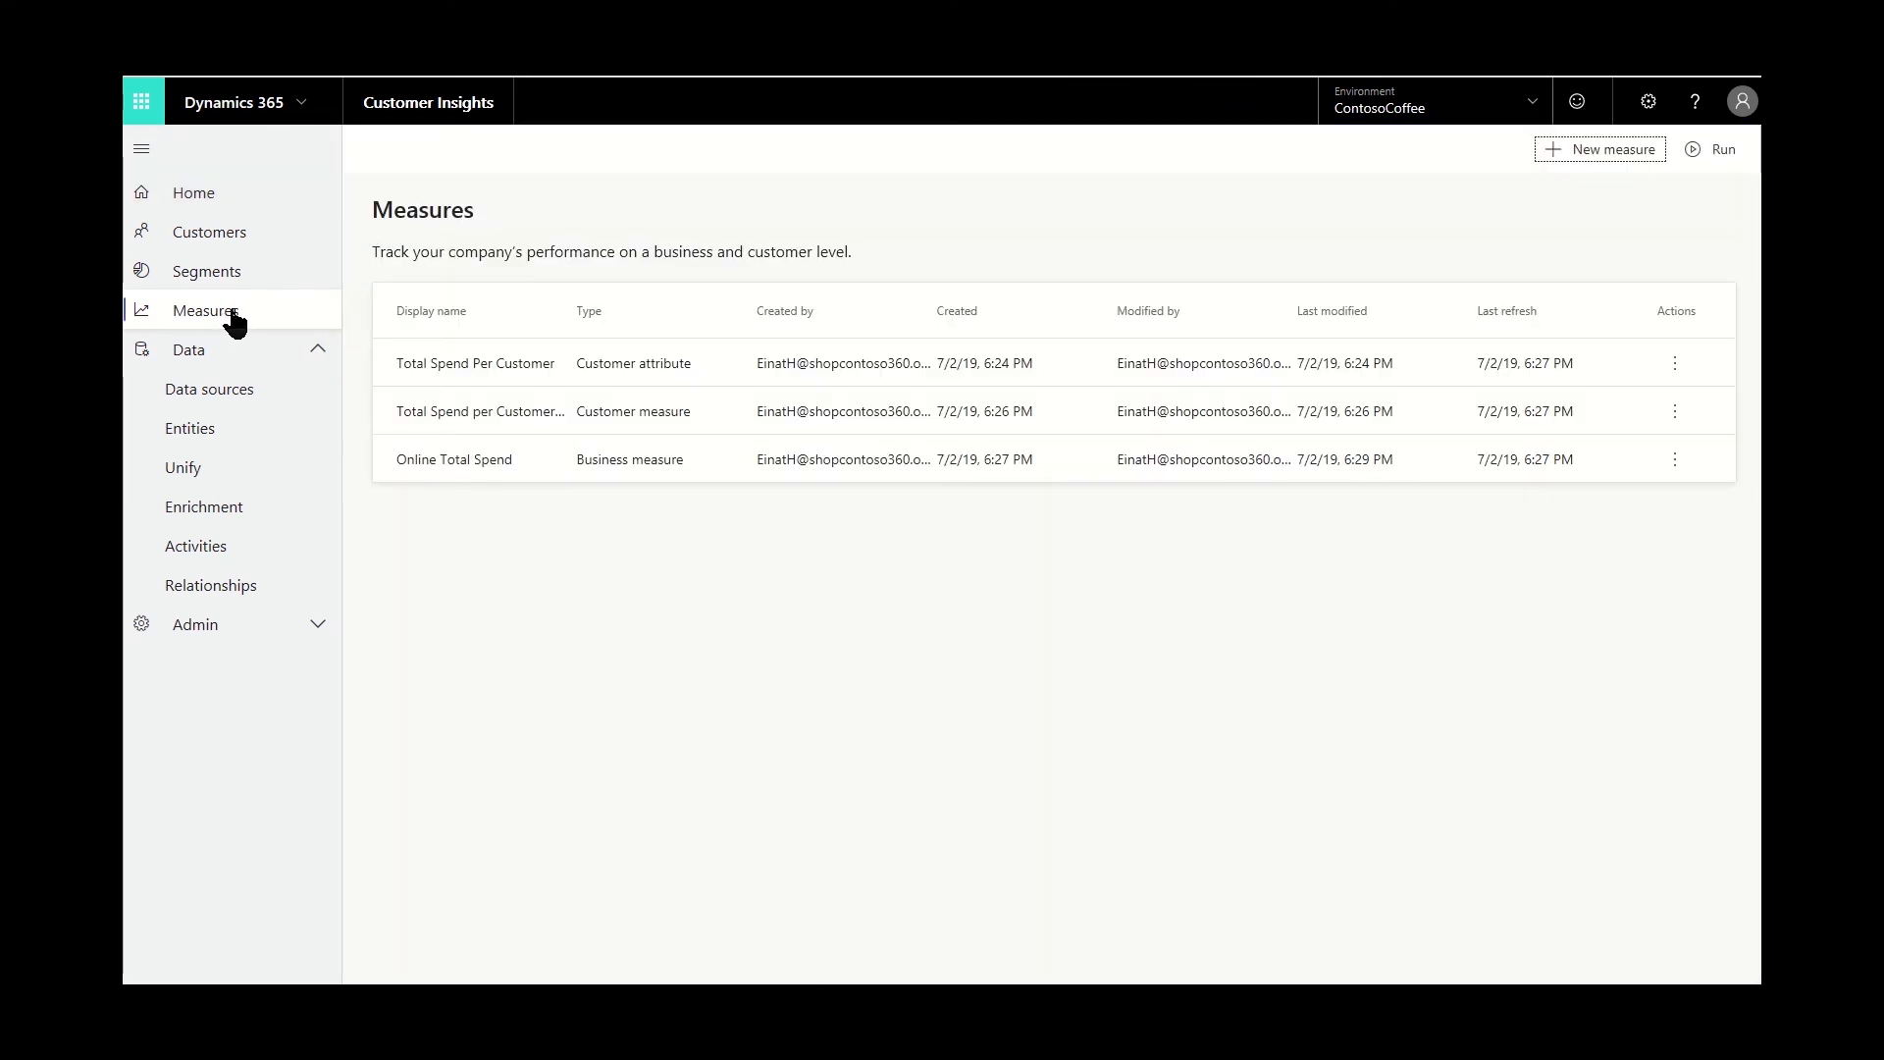